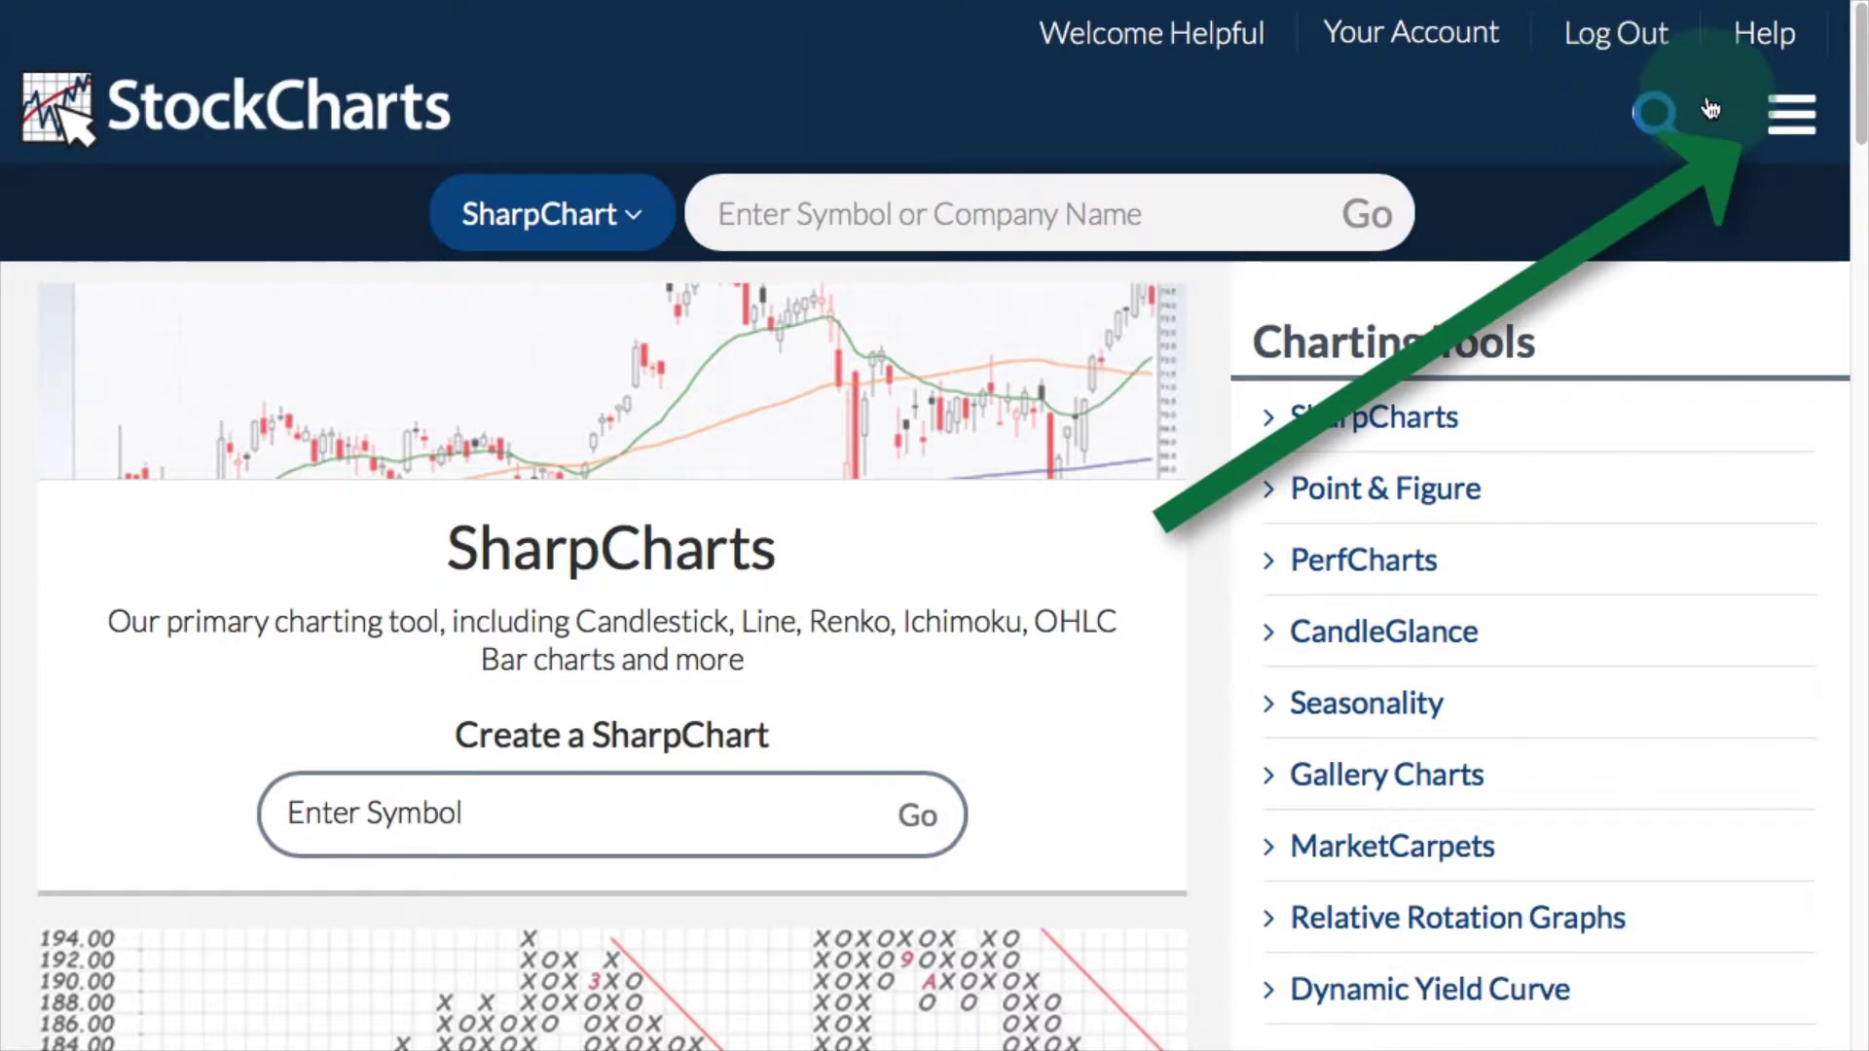
Enter SPY in the symbol search box to list SPDR ETF suggestions.
click(1779, 116)
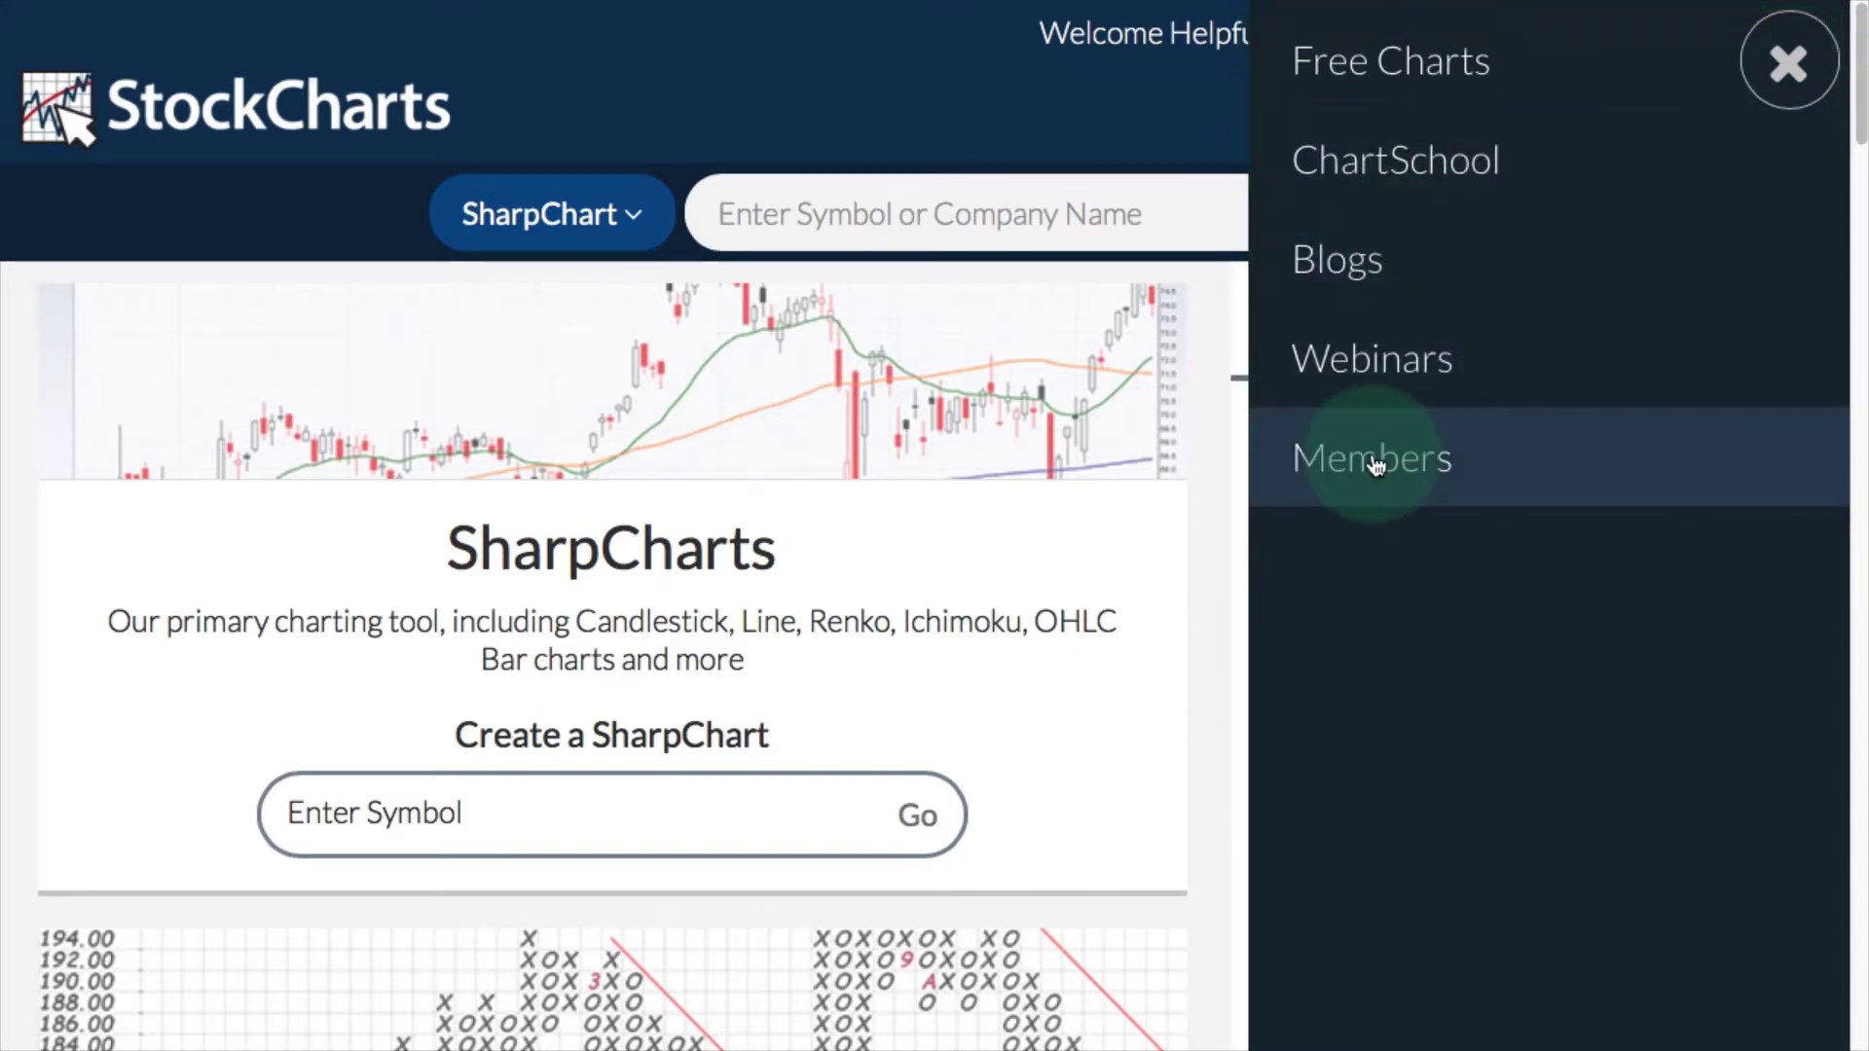
click(1780, 66)
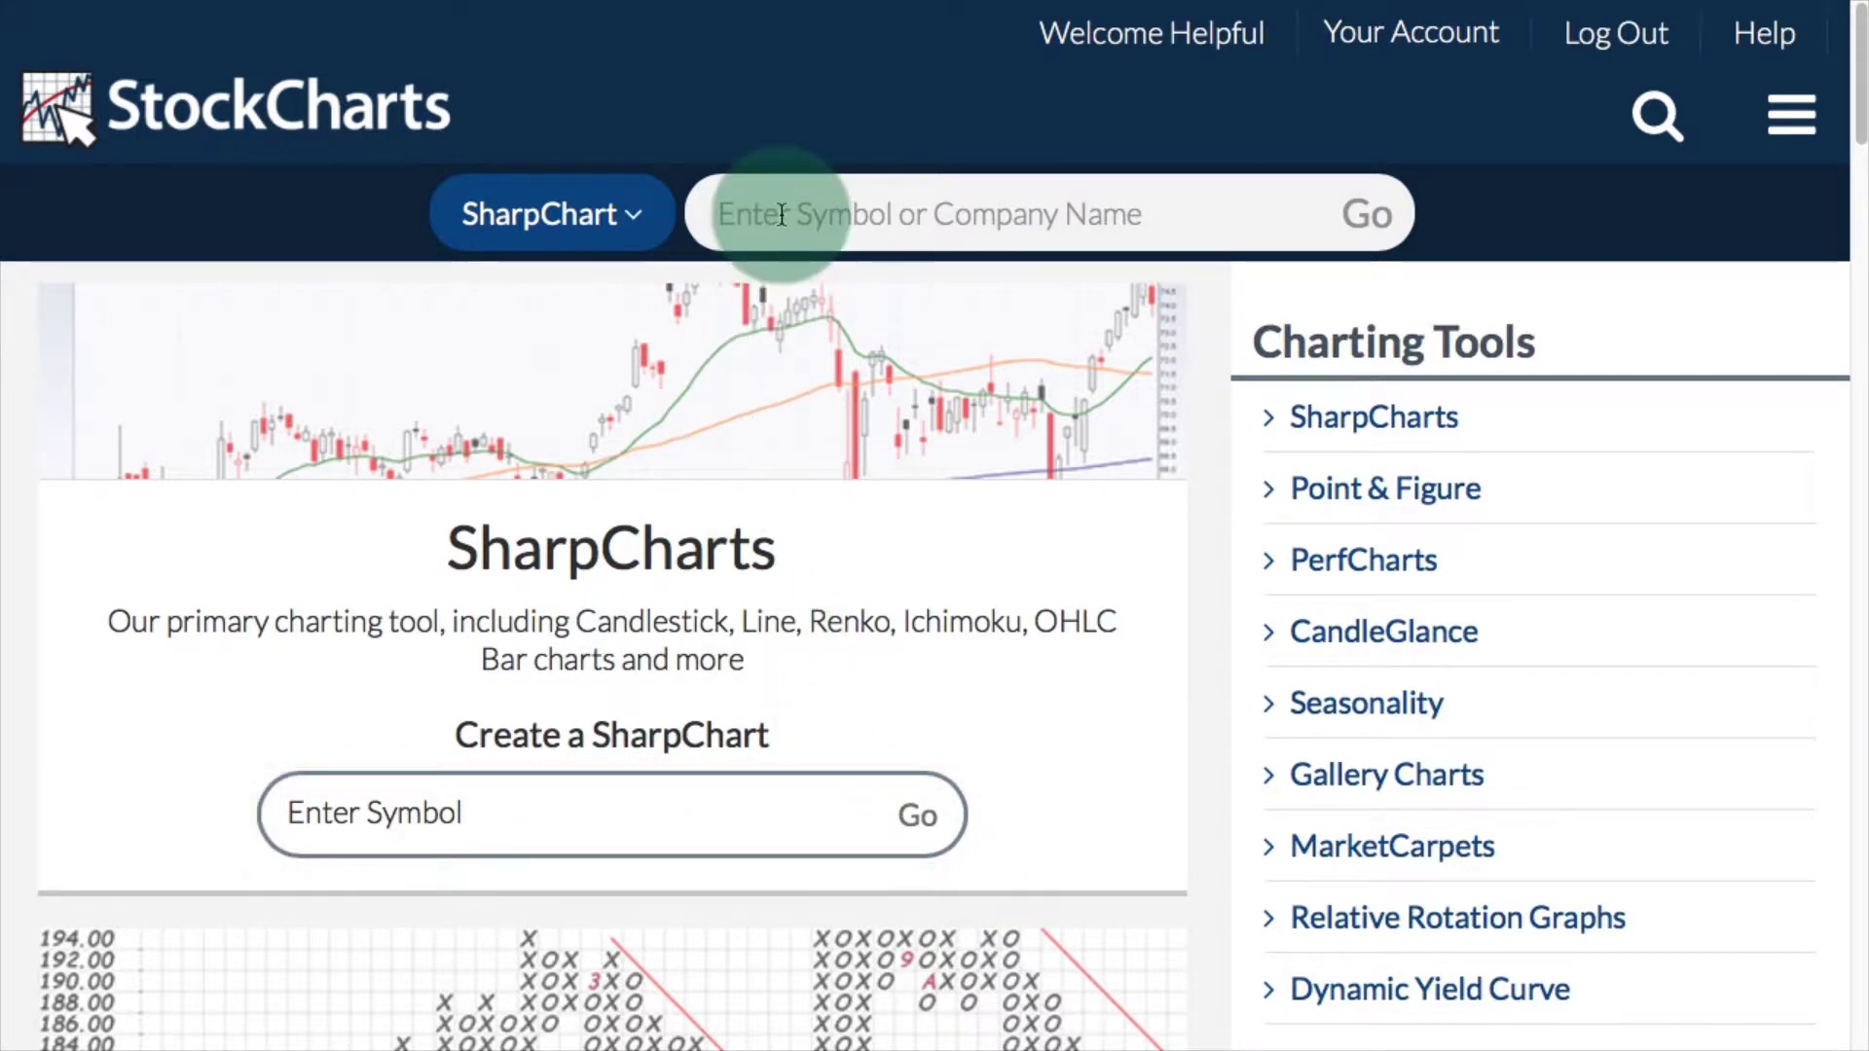
text(SPY)
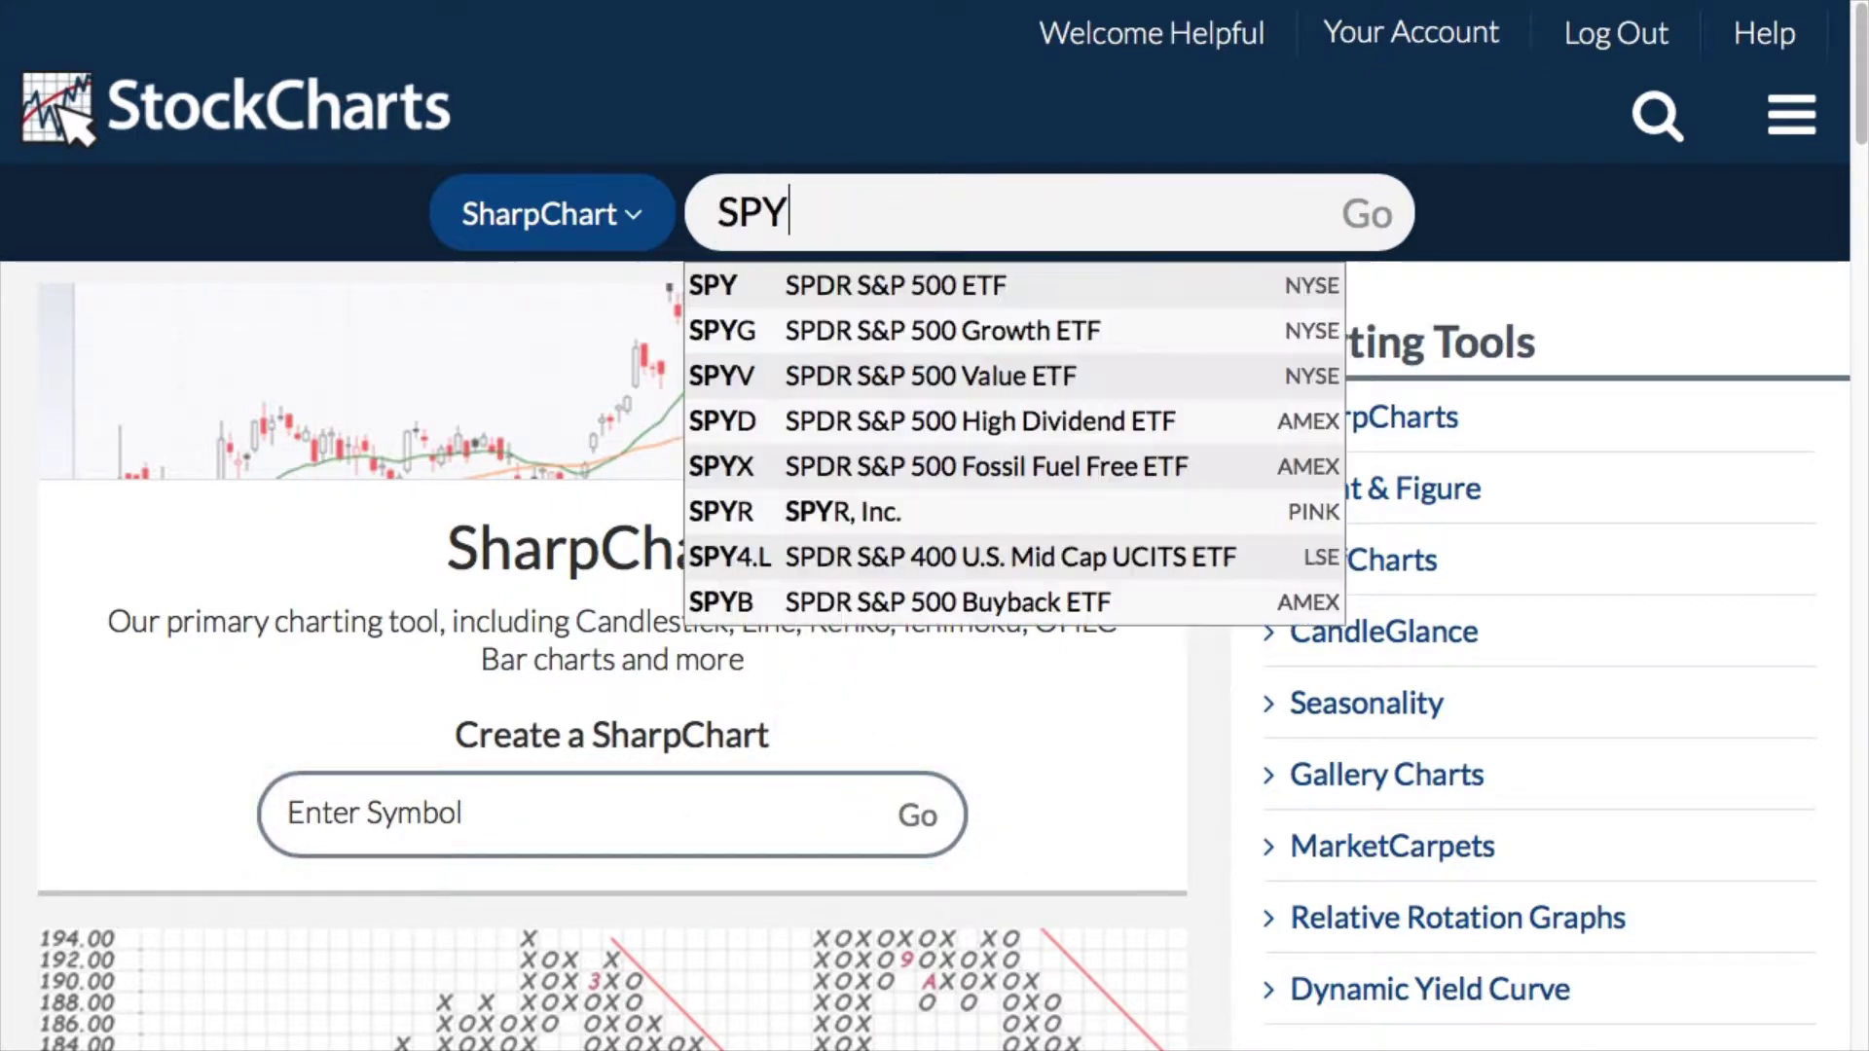
Load the SPY daily candlestick SharpChart and open it in the ChartNotes annotation editor.
click(1370, 210)
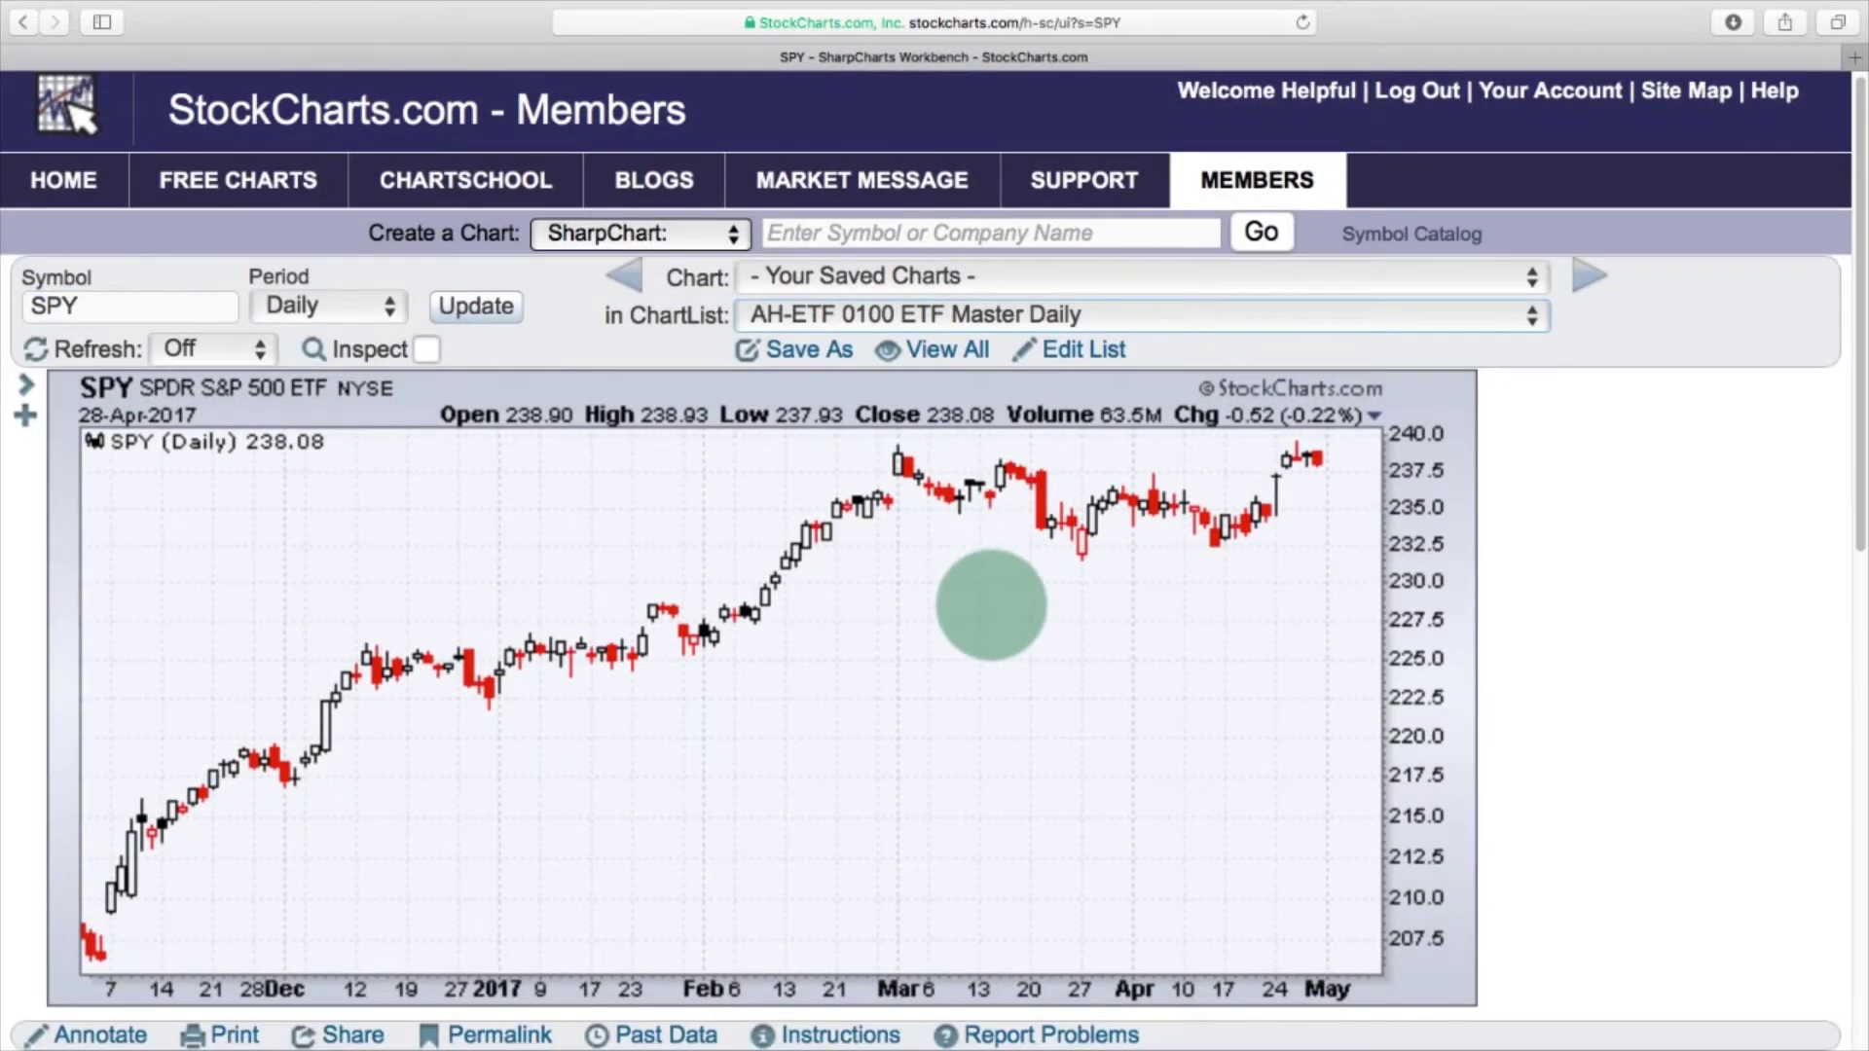
scroll(984, 605, down, 5)
scroll(991, 605, down, 2)
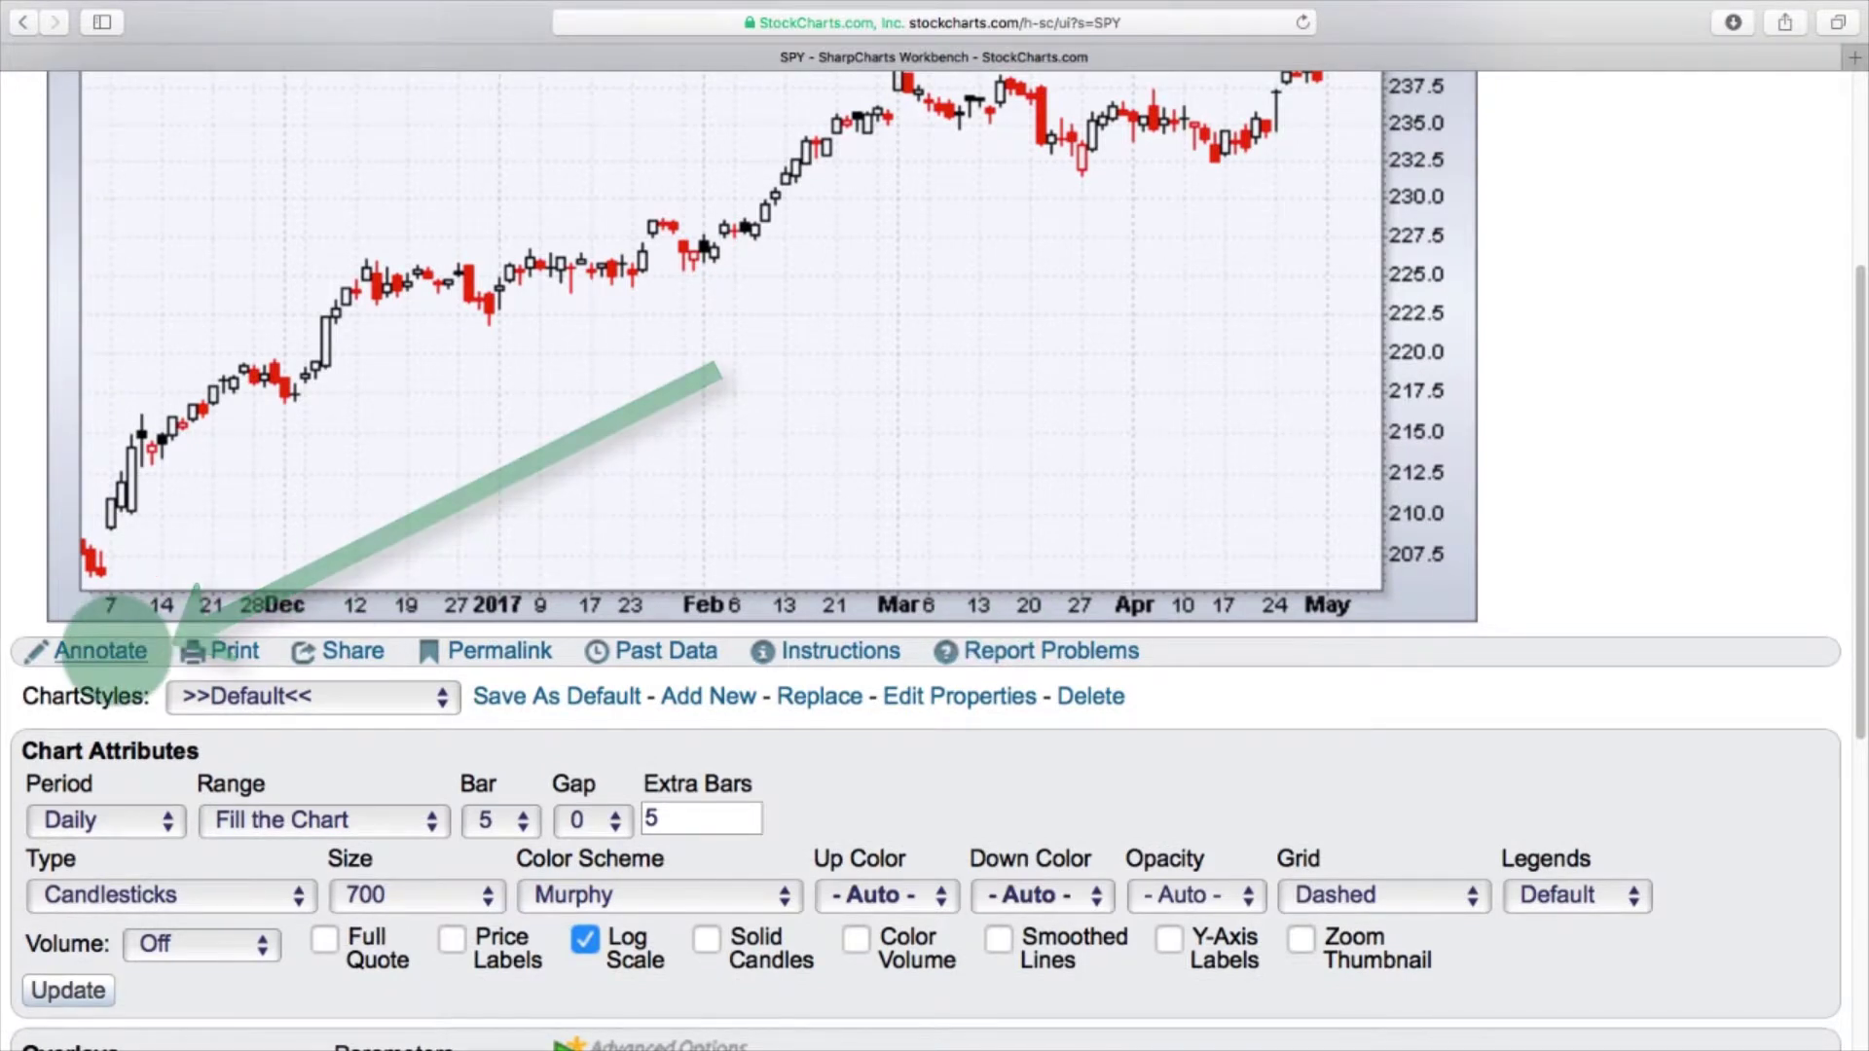
click(102, 651)
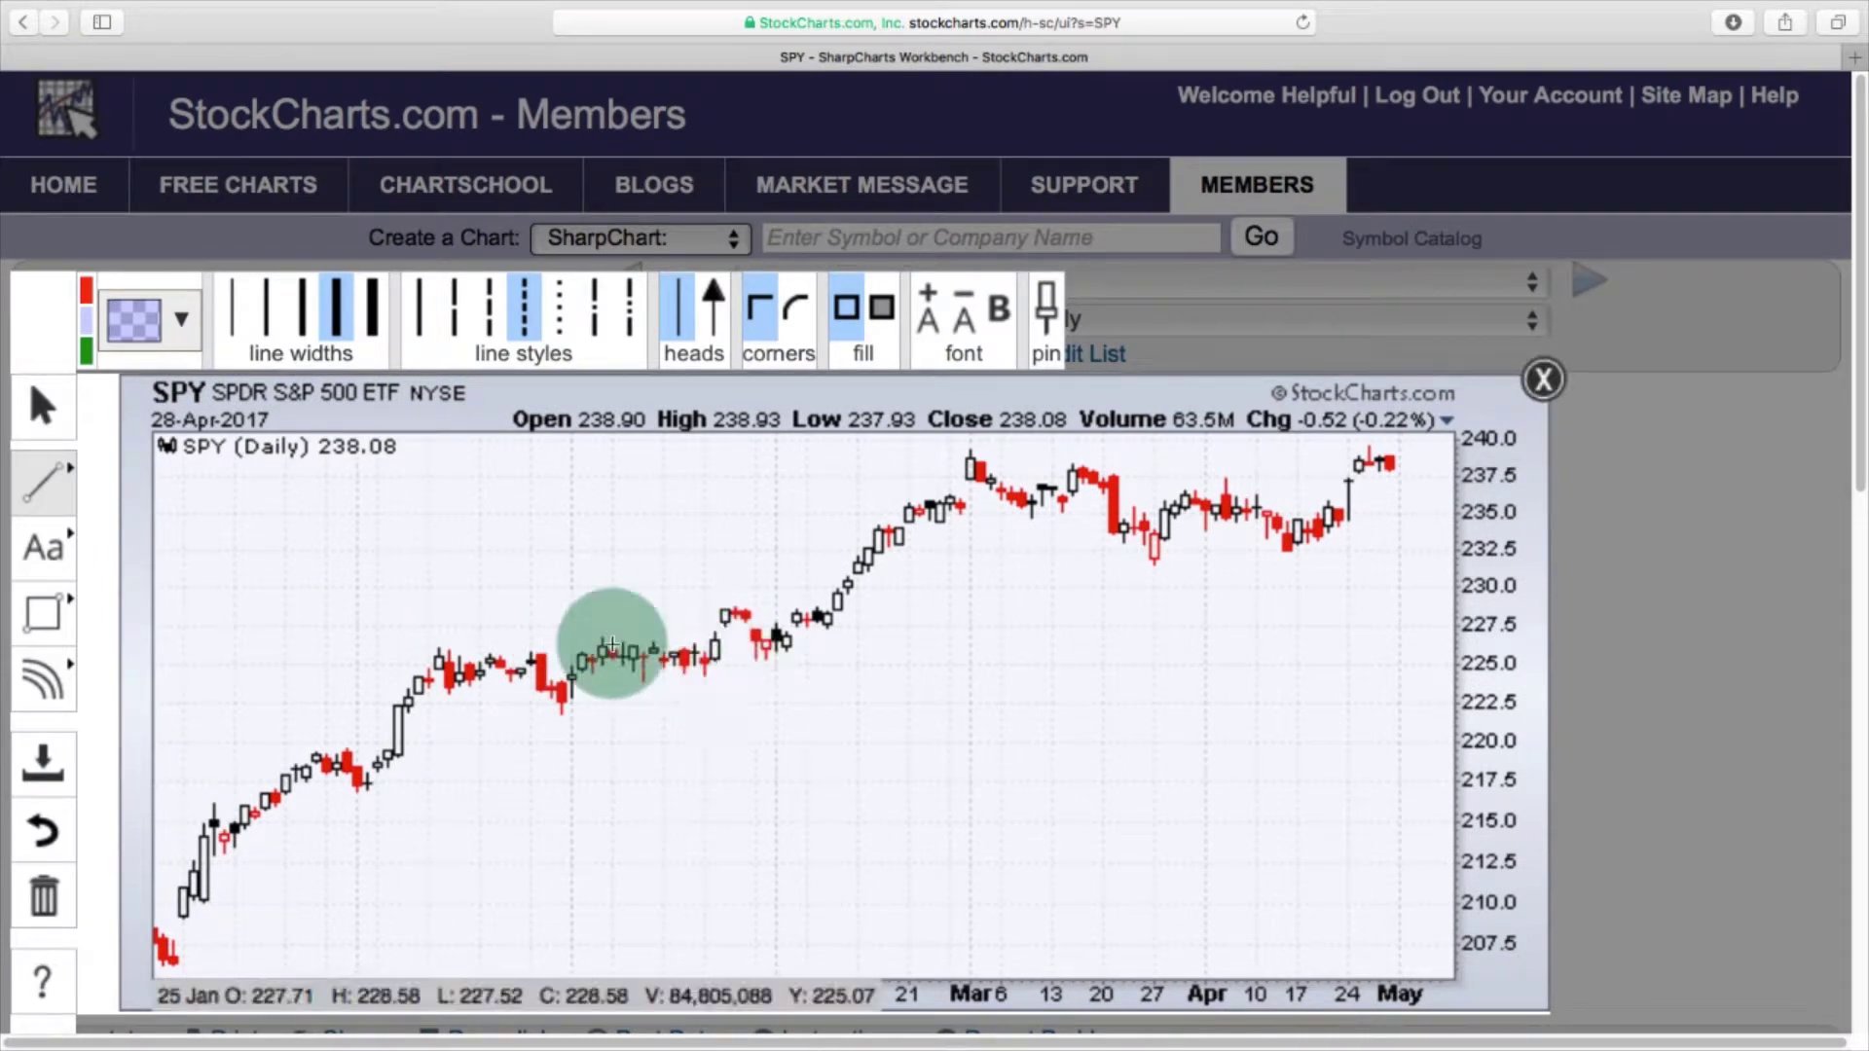
Draw a trendline along SPY's December–February lows, then exit ChartNotes.
click(43, 480)
click(181, 484)
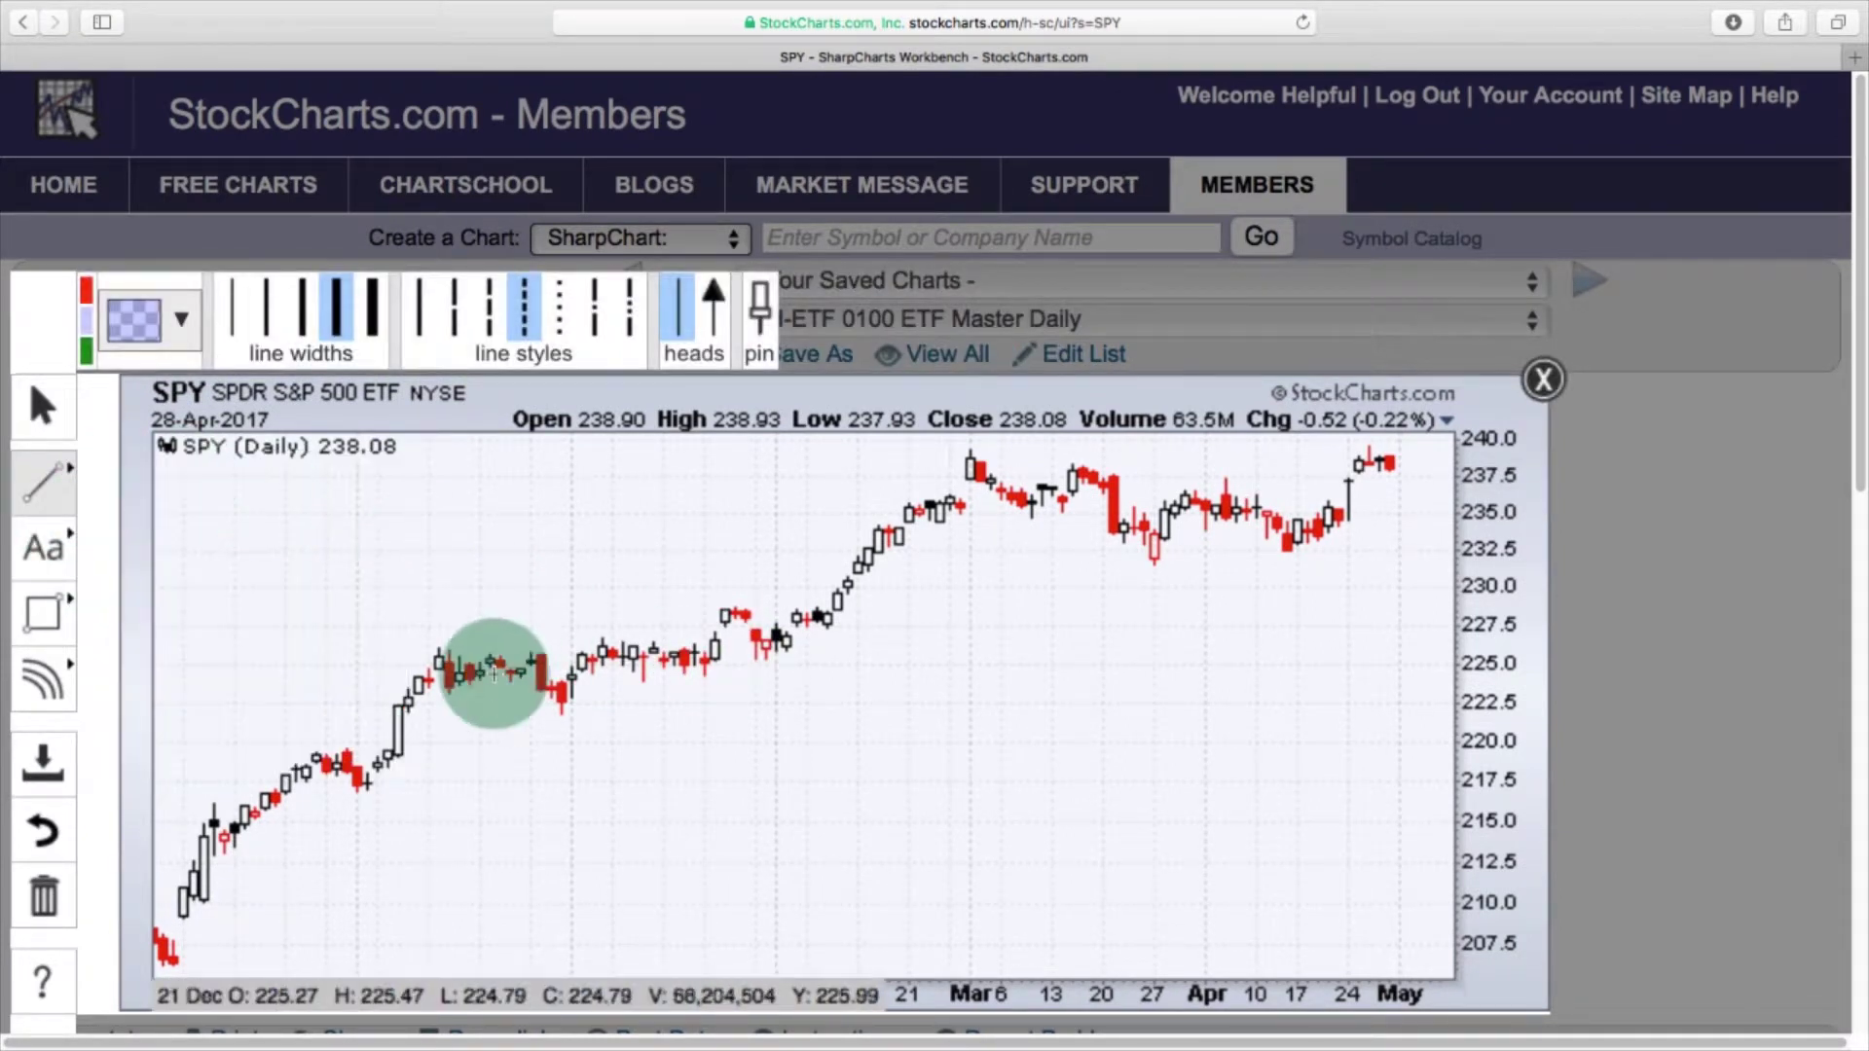
drag(470, 723, 912, 624)
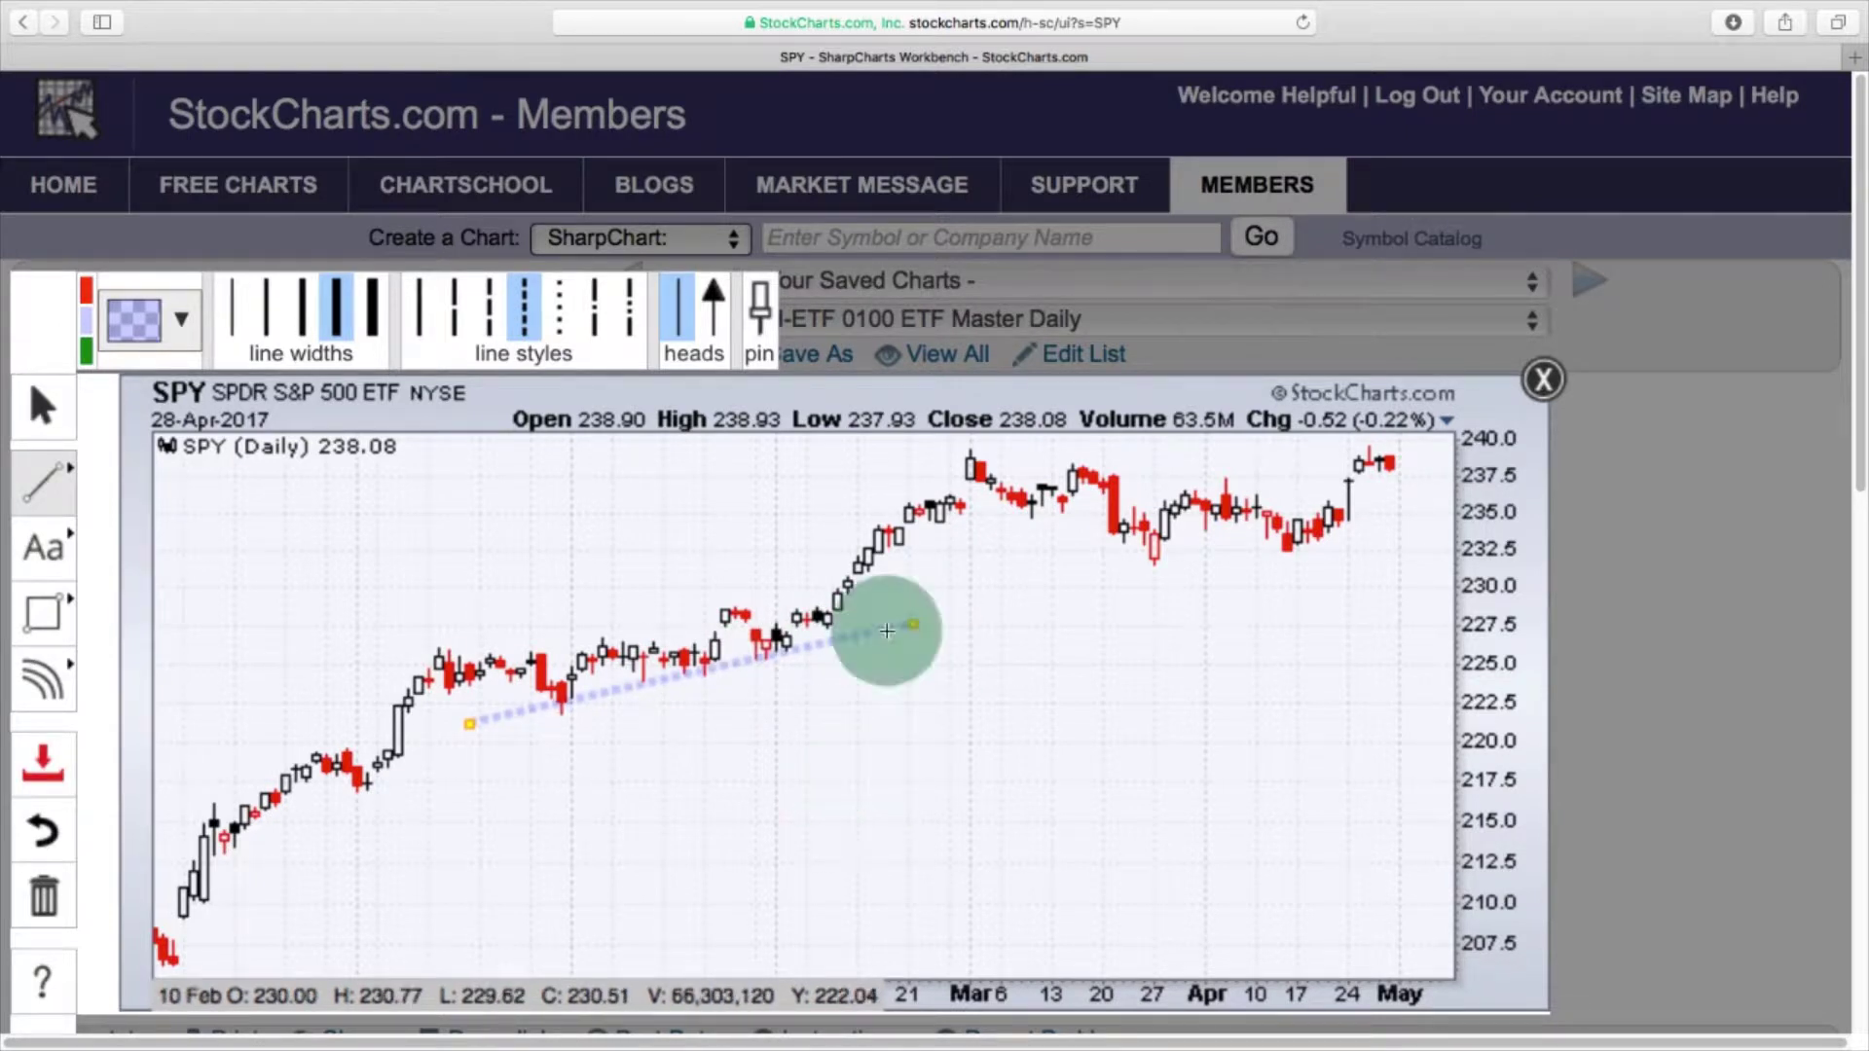
click(1543, 380)
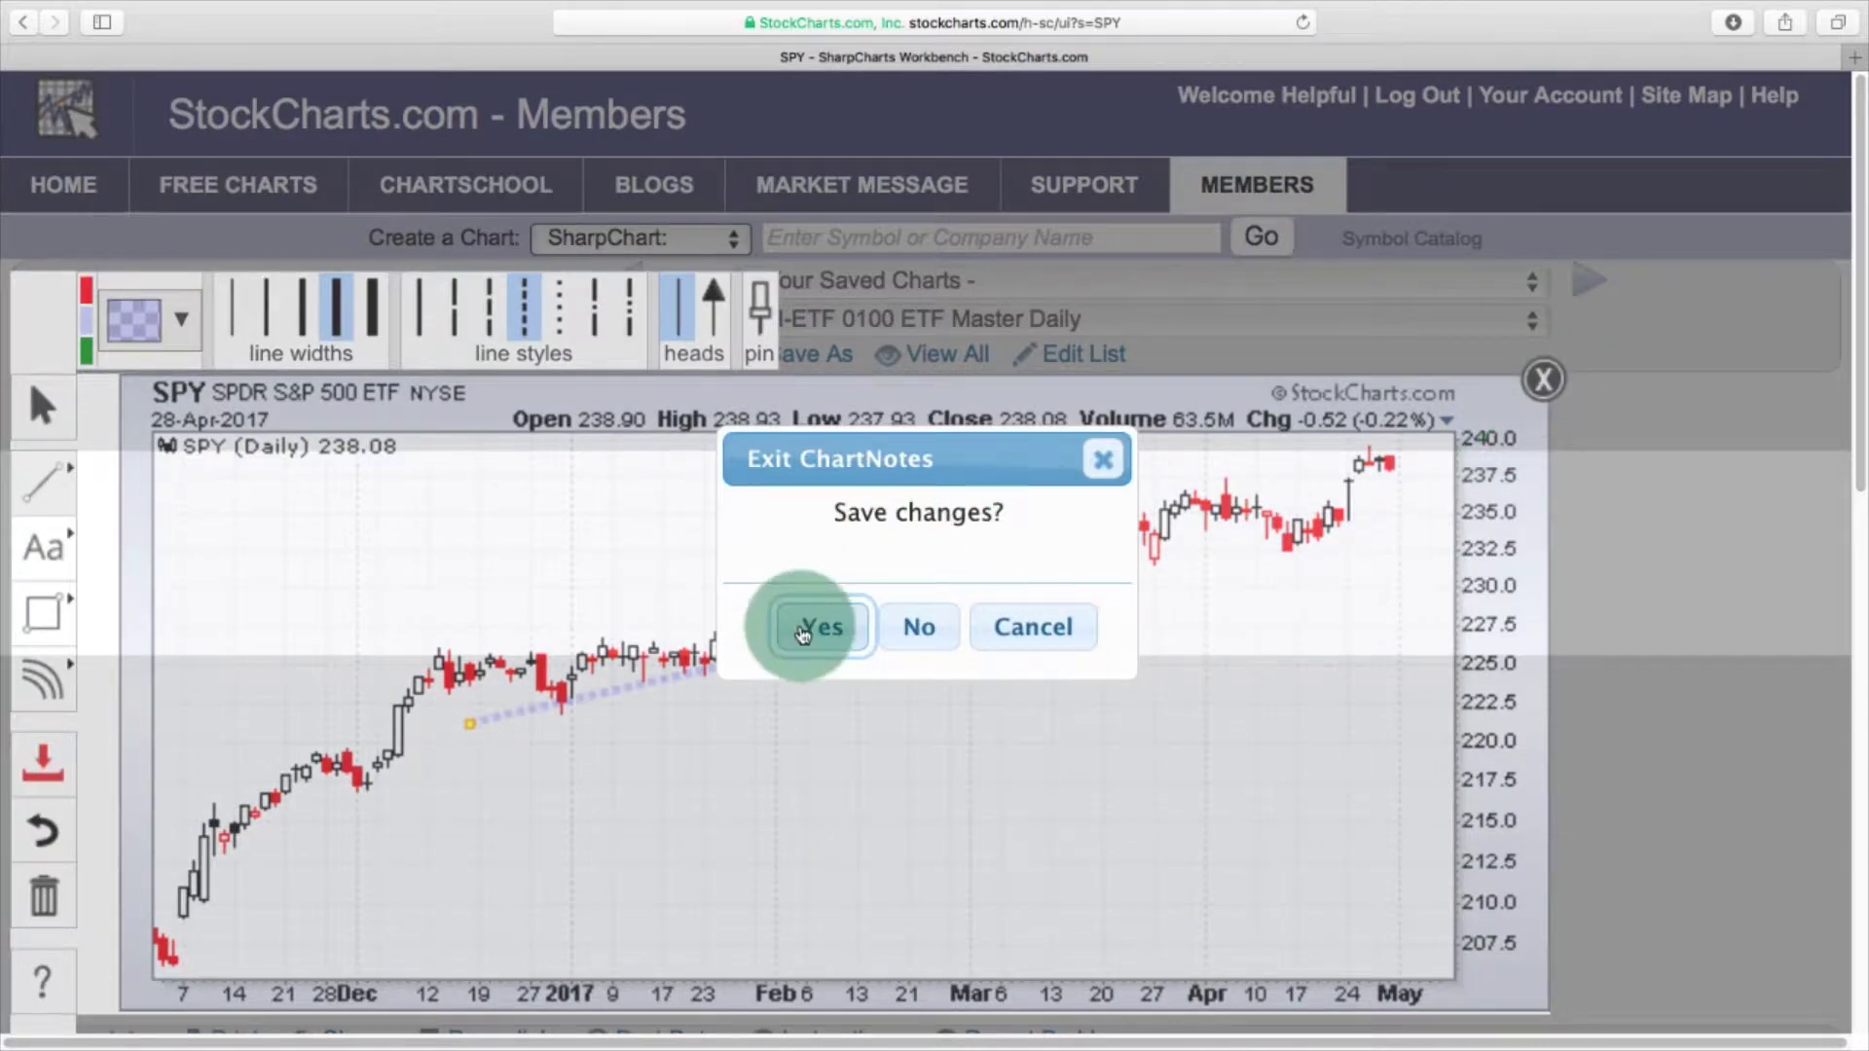
Save the annotated chart as 'Index ETF SPDR S&P 500 ETF (SPY)' to the AH-ETF 0100 ETF Master Daily list.
click(802, 634)
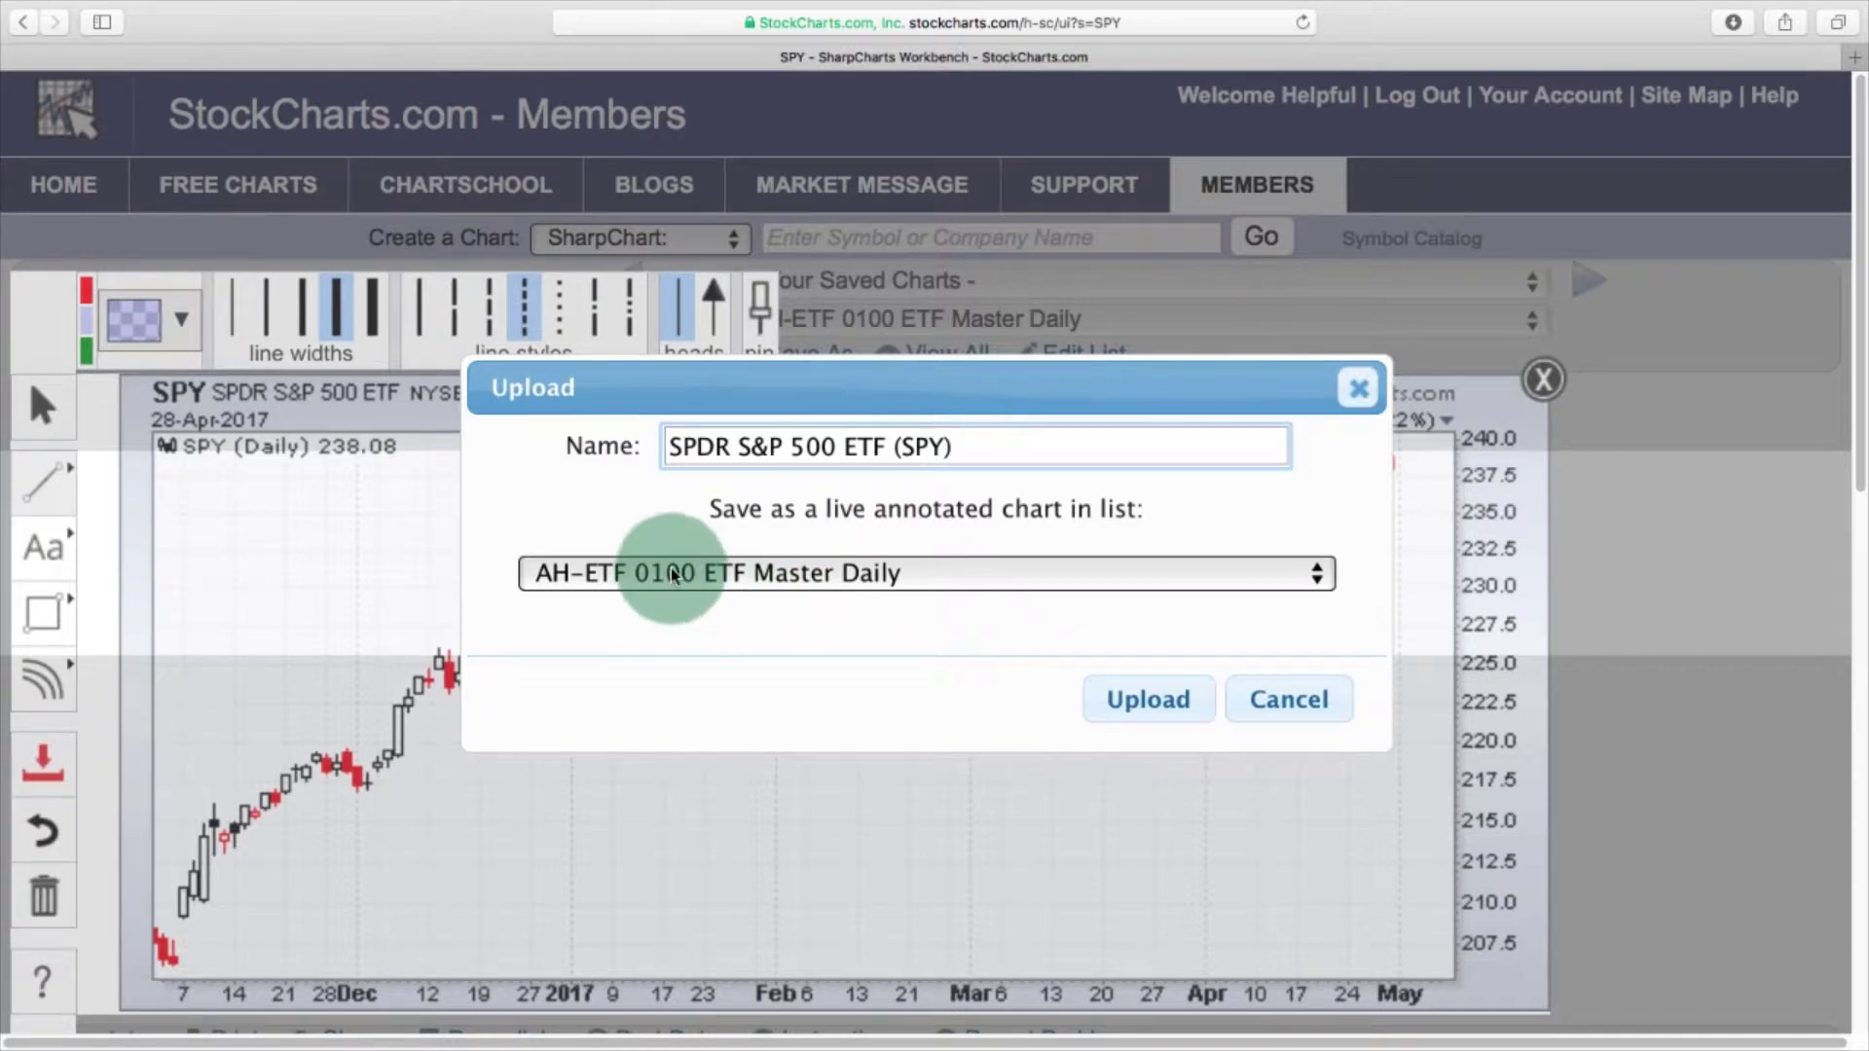
click(669, 447)
text(Index ETF)
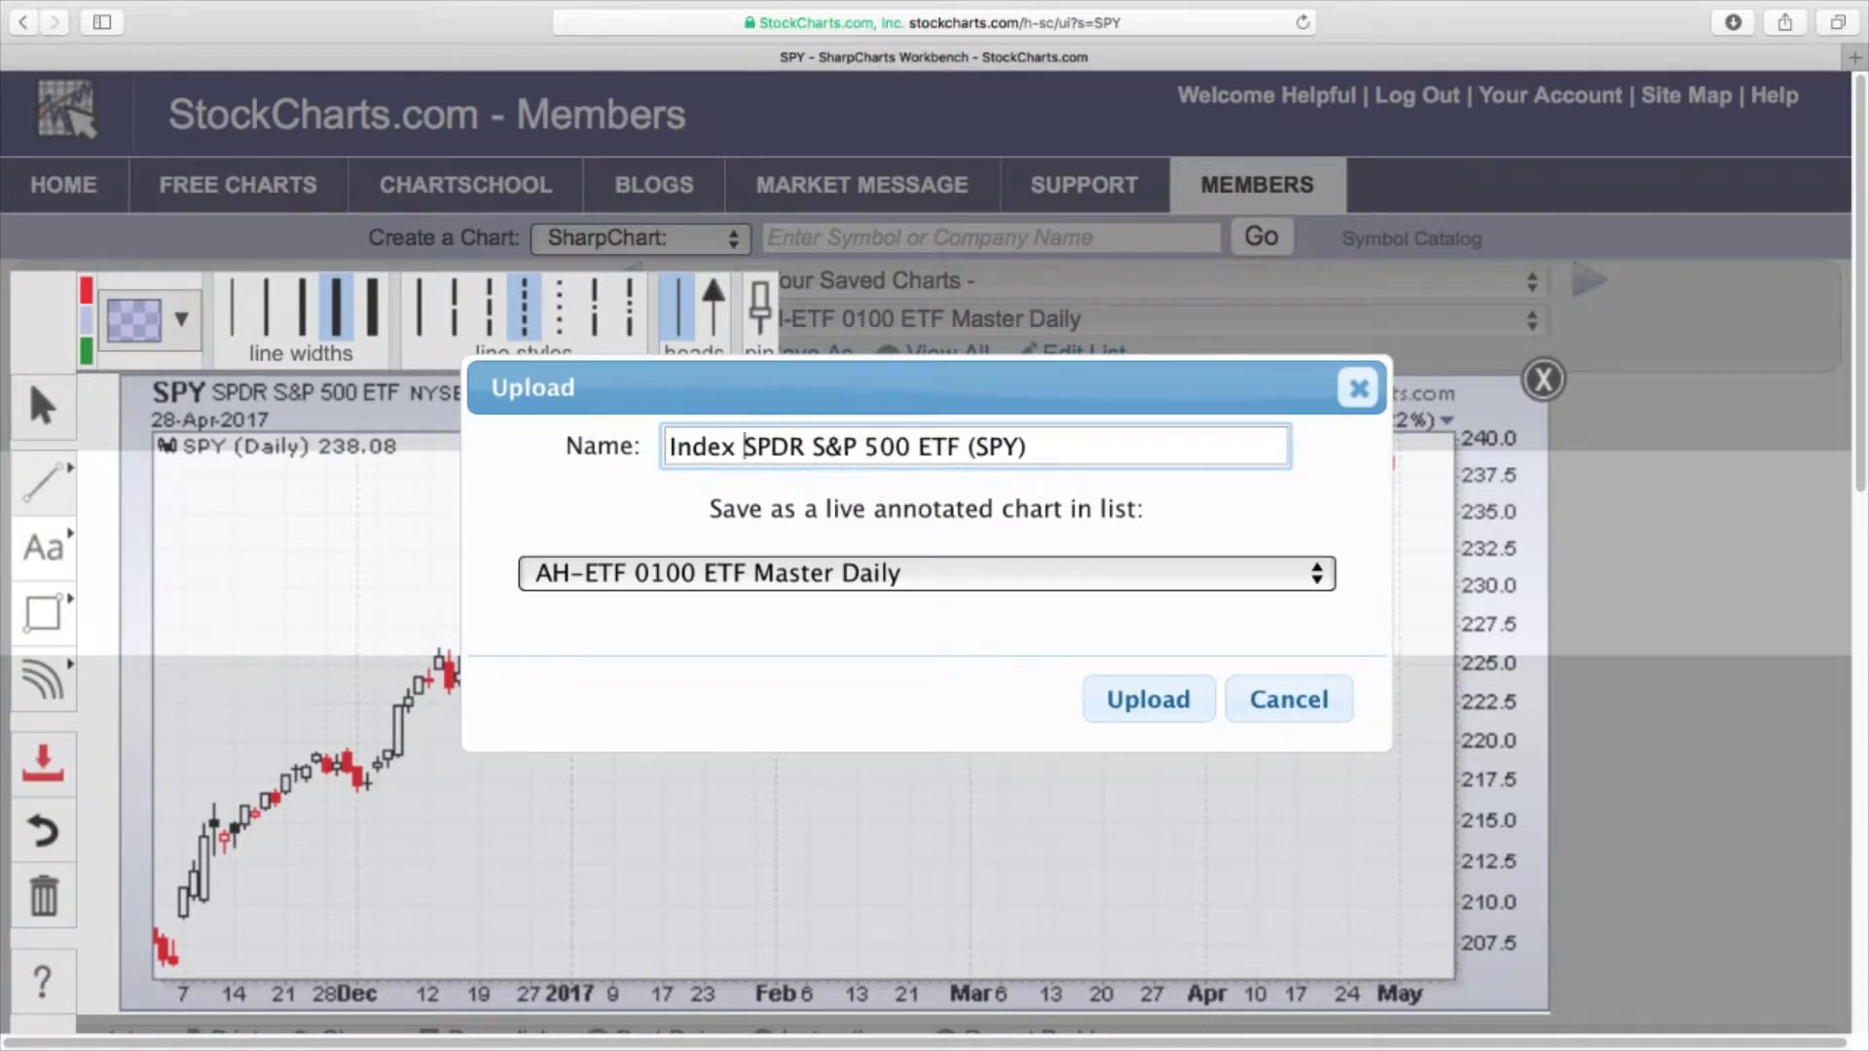
click(1135, 697)
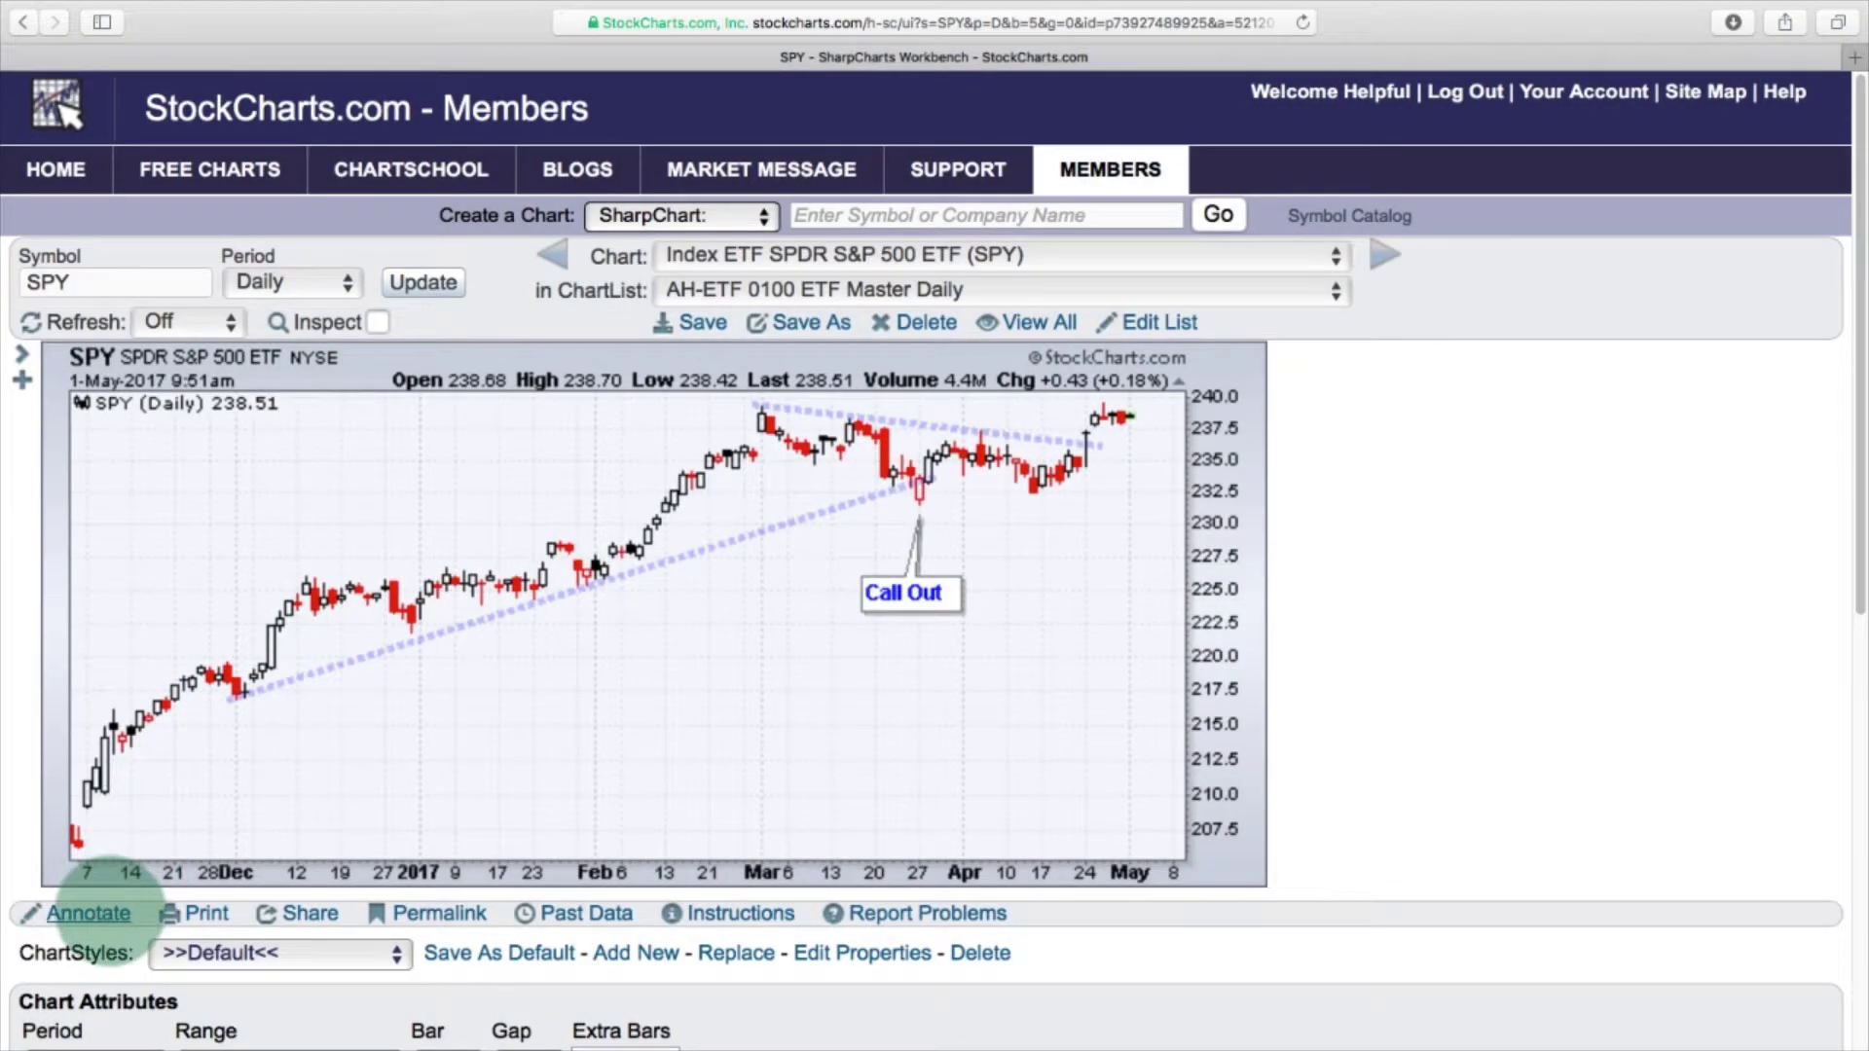
Reopen the saved SPY chart in ChartNotes and switch to the Select tool.
click(88, 913)
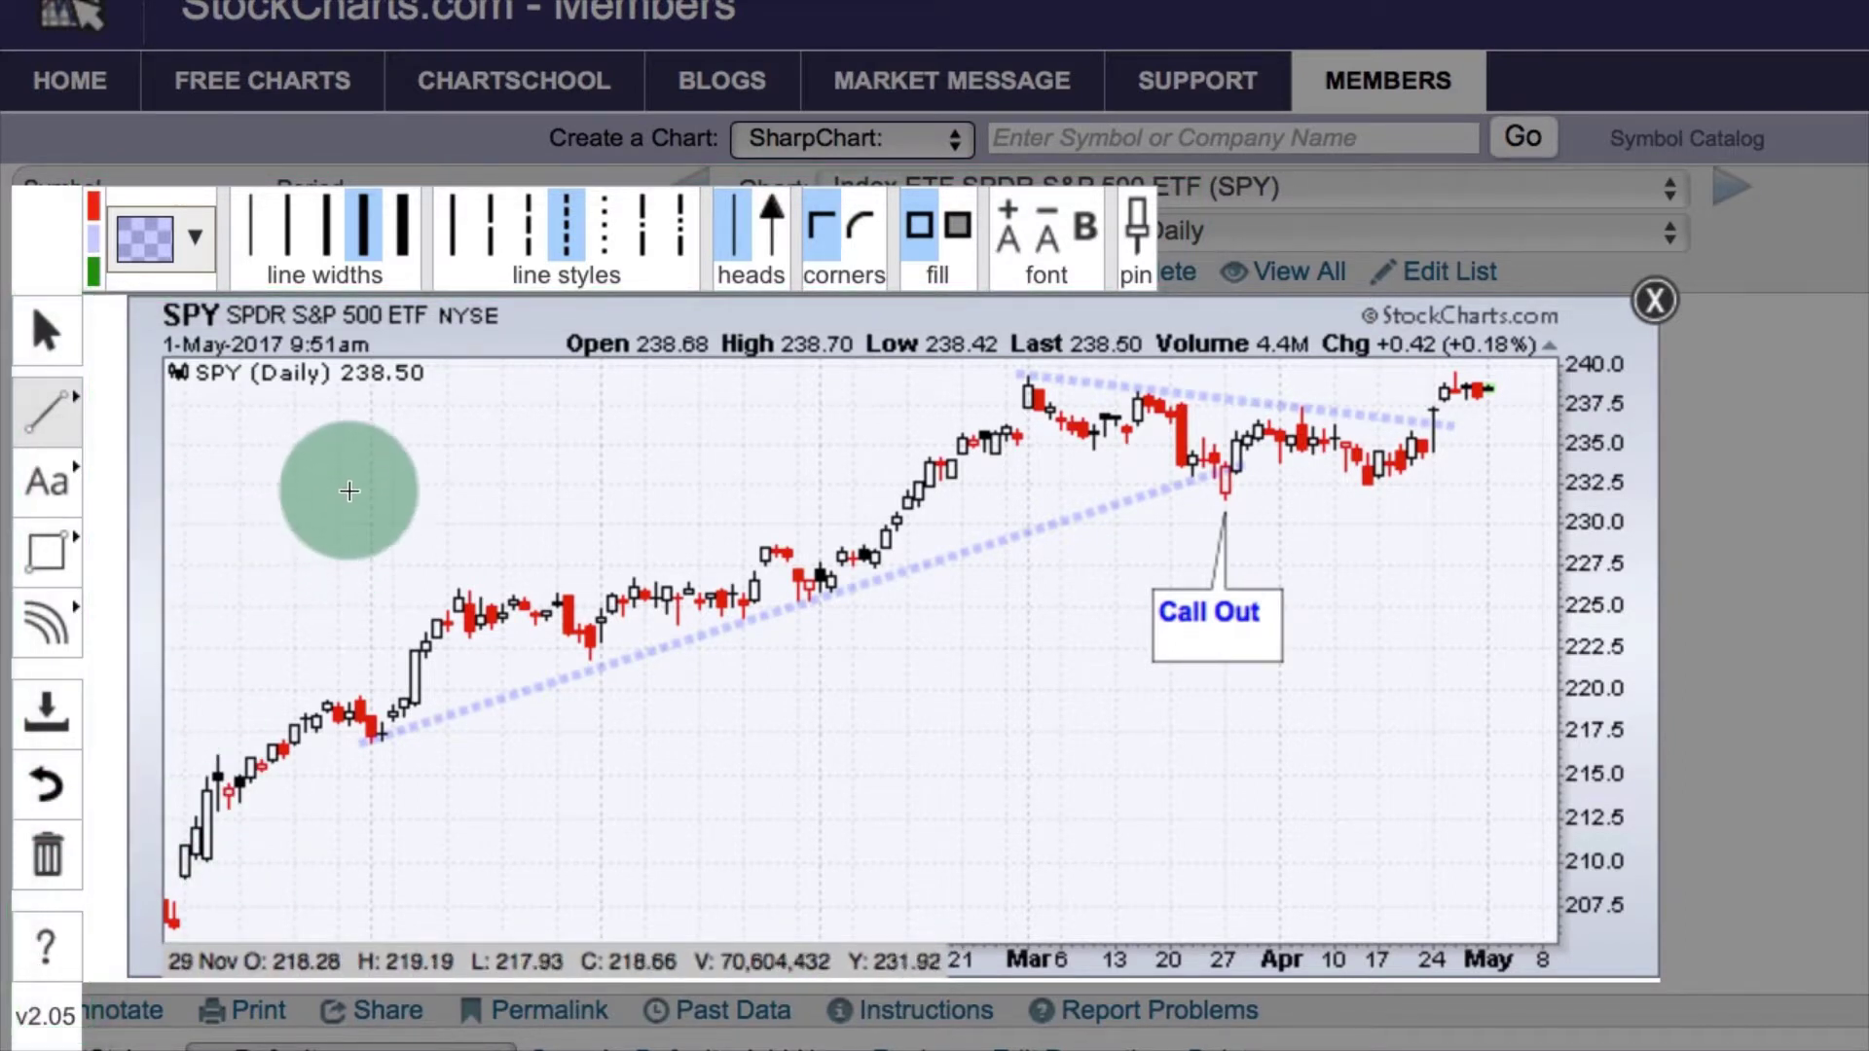
click(48, 340)
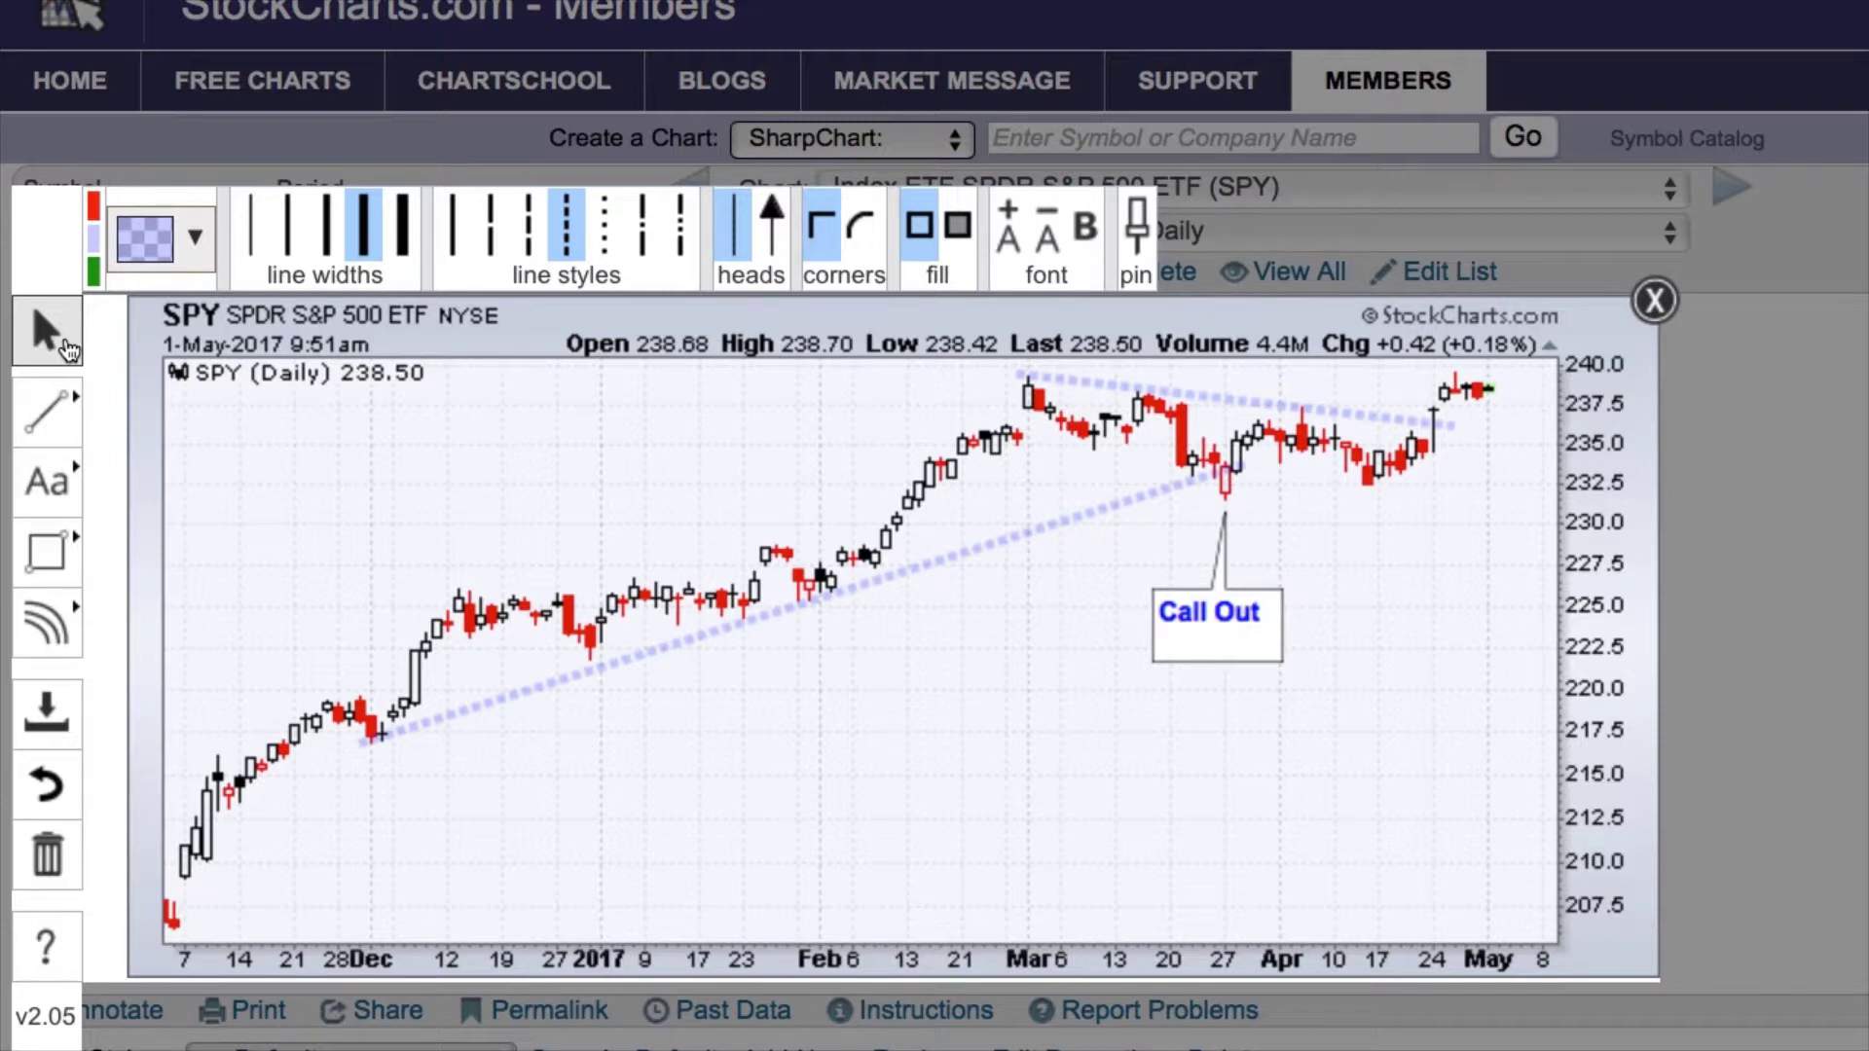
Move the rising trendline's start to the late-December low and drag the falling trendline to the upper left.
click(68, 348)
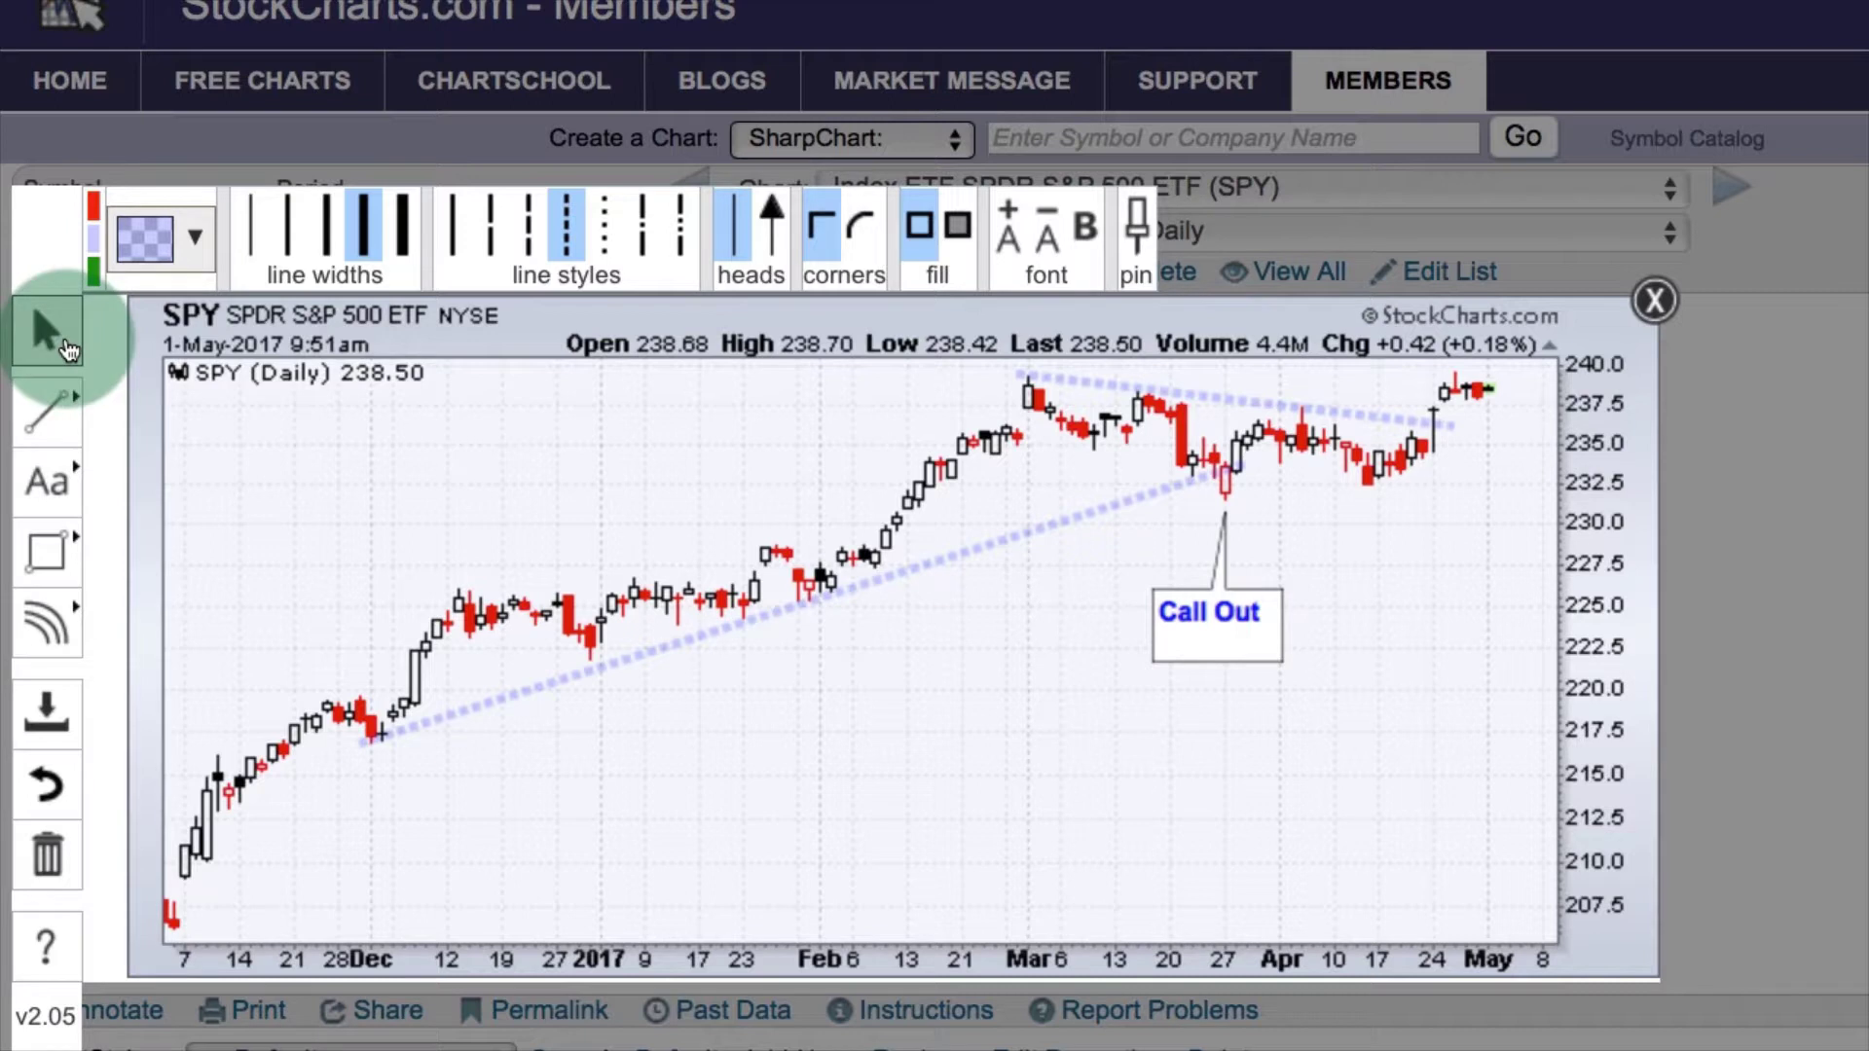
click(831, 596)
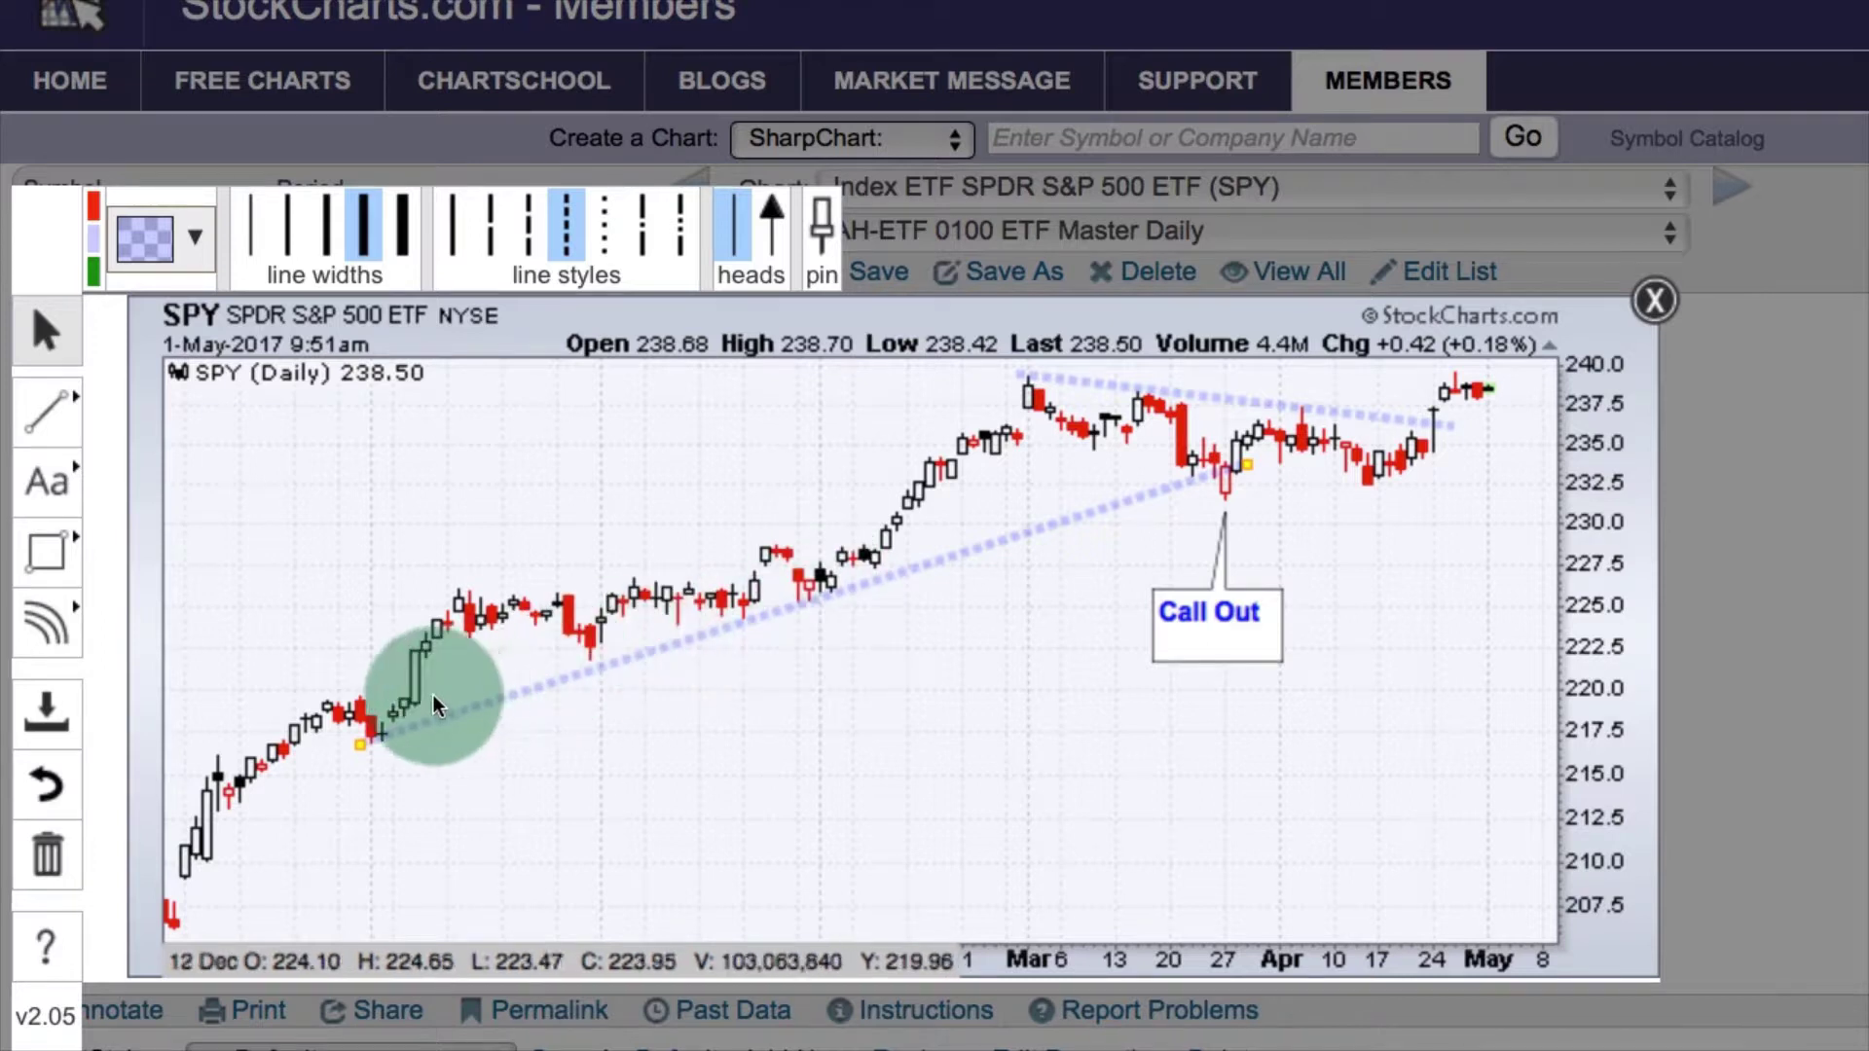
drag(380, 743, 582, 665)
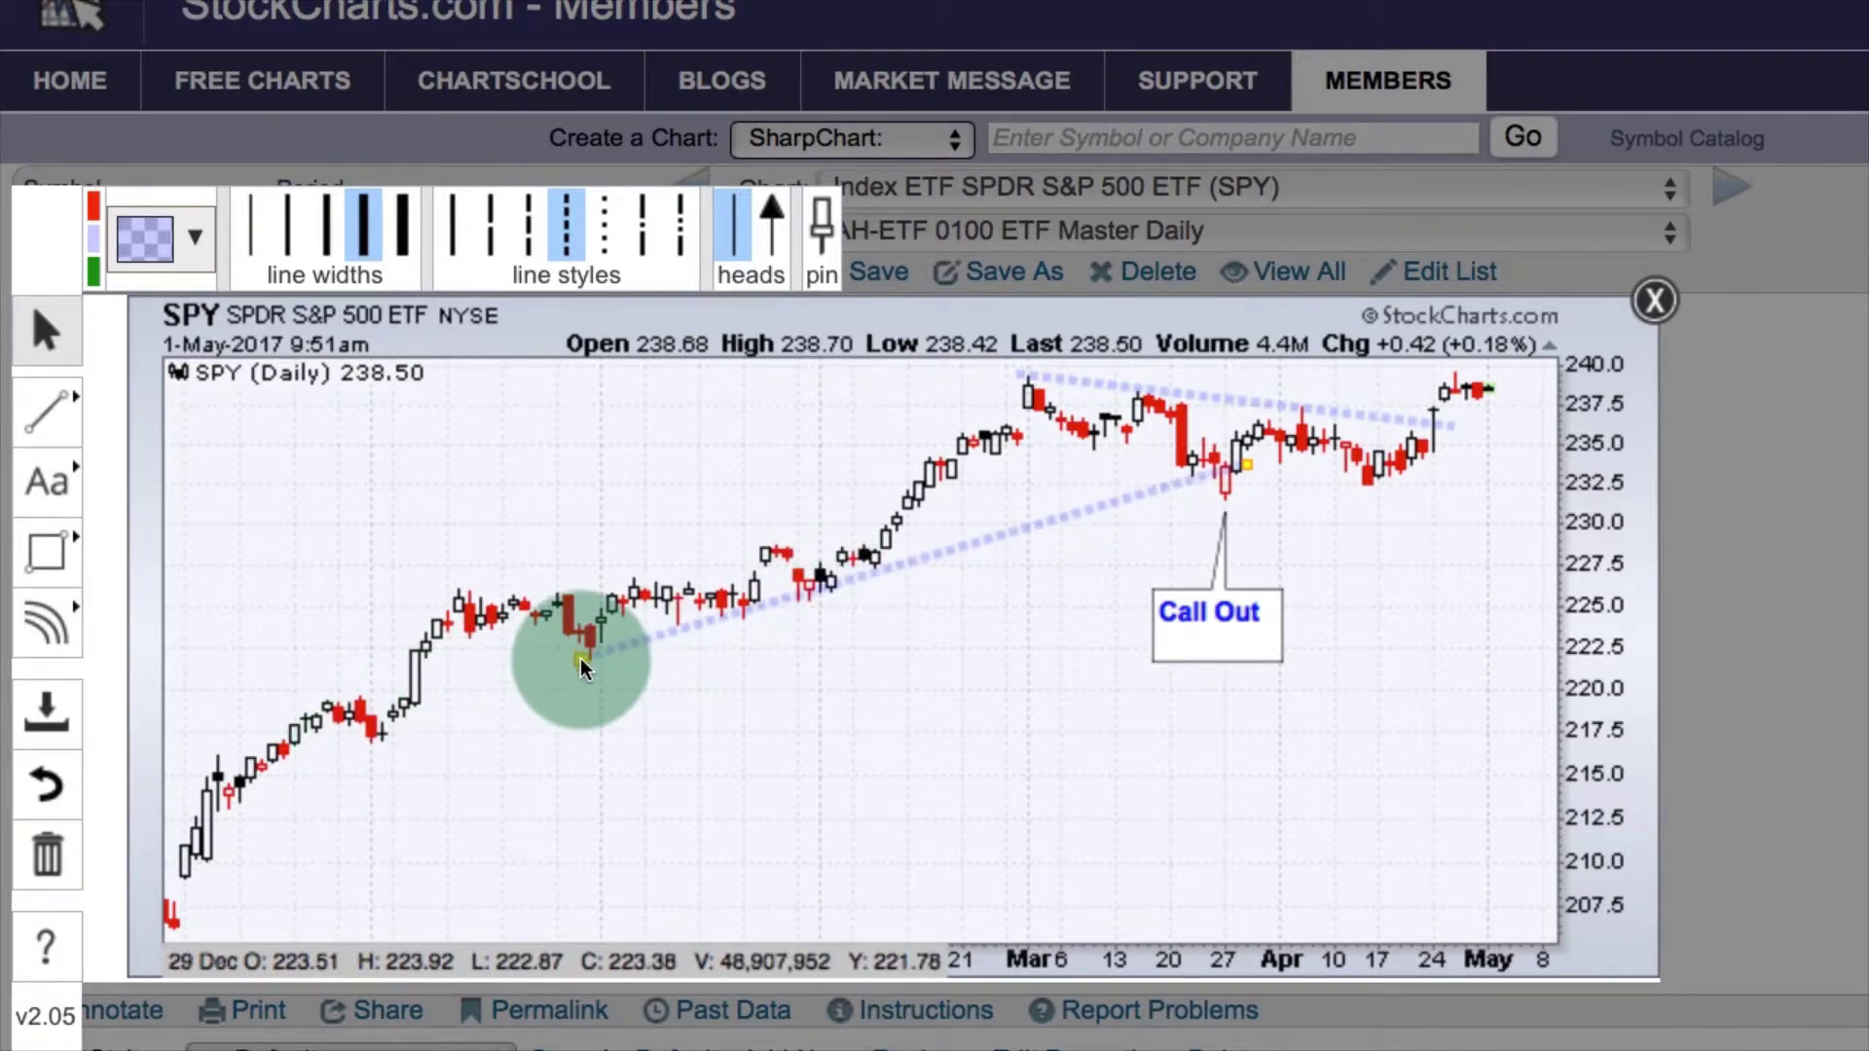
click(1270, 631)
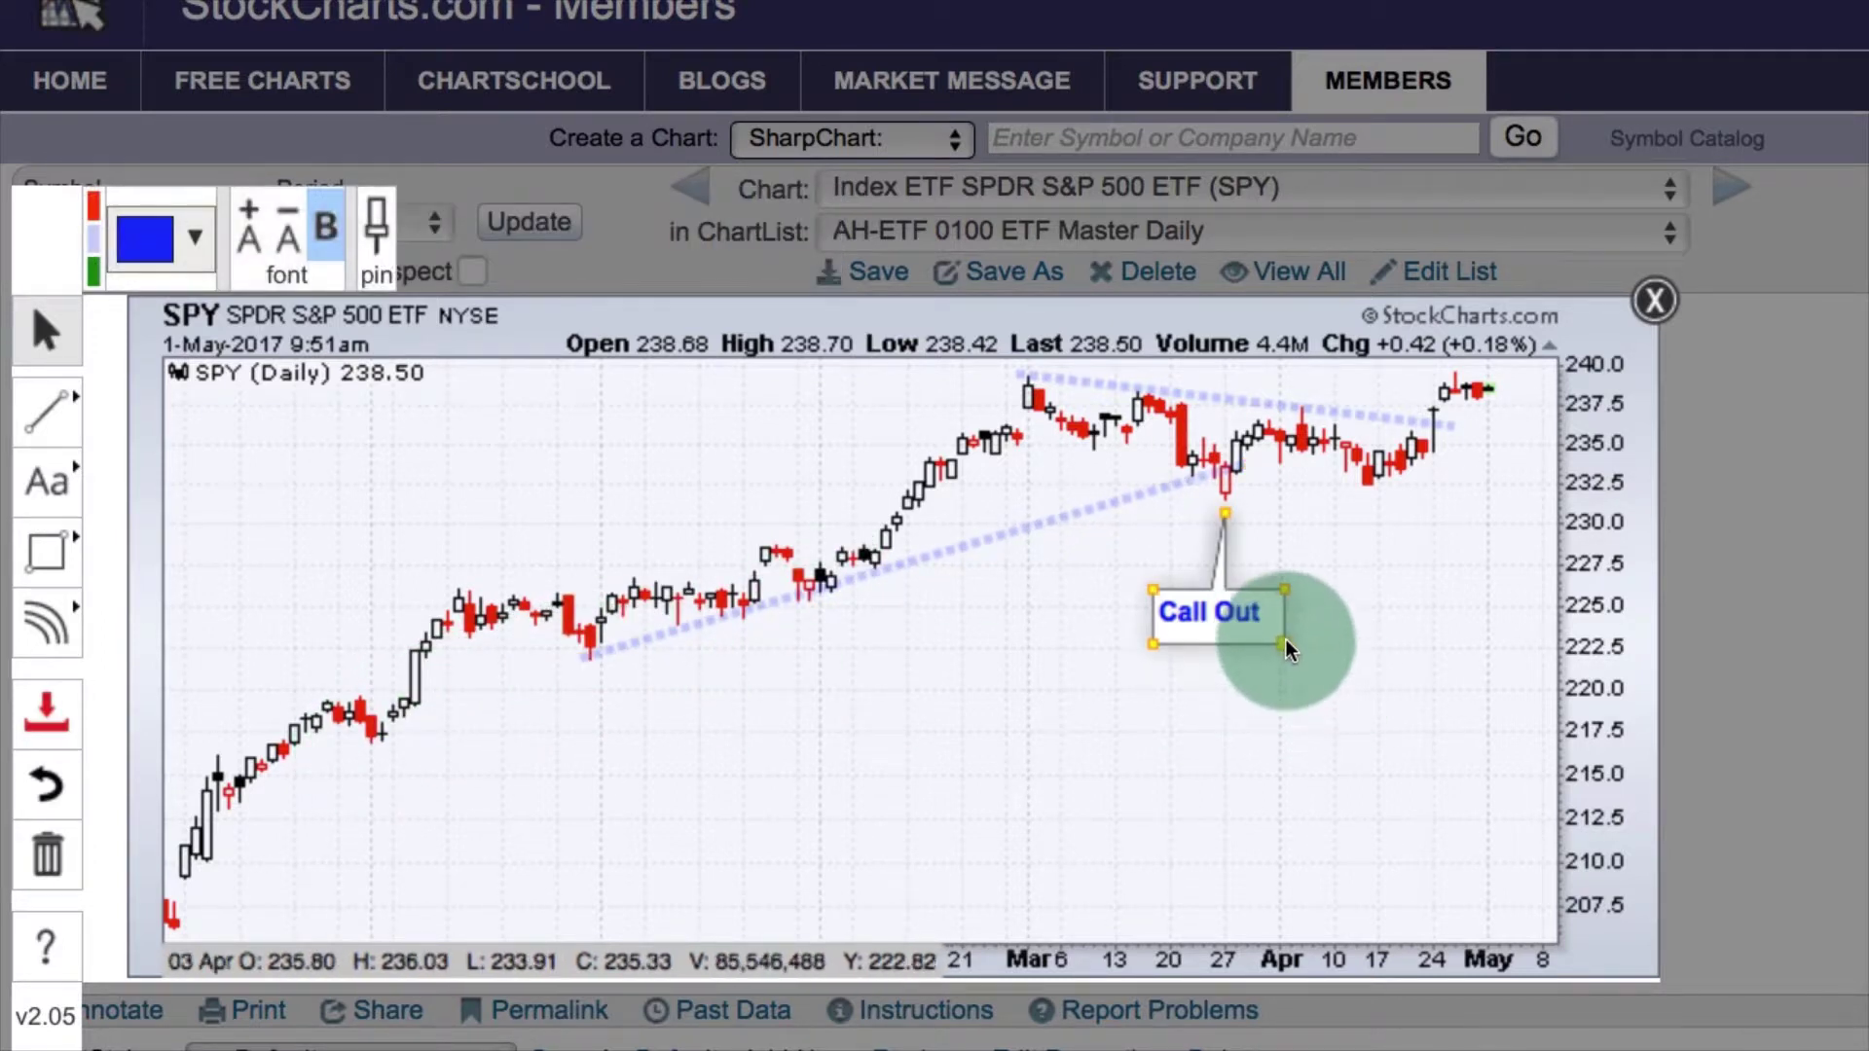
drag(1252, 398, 504, 434)
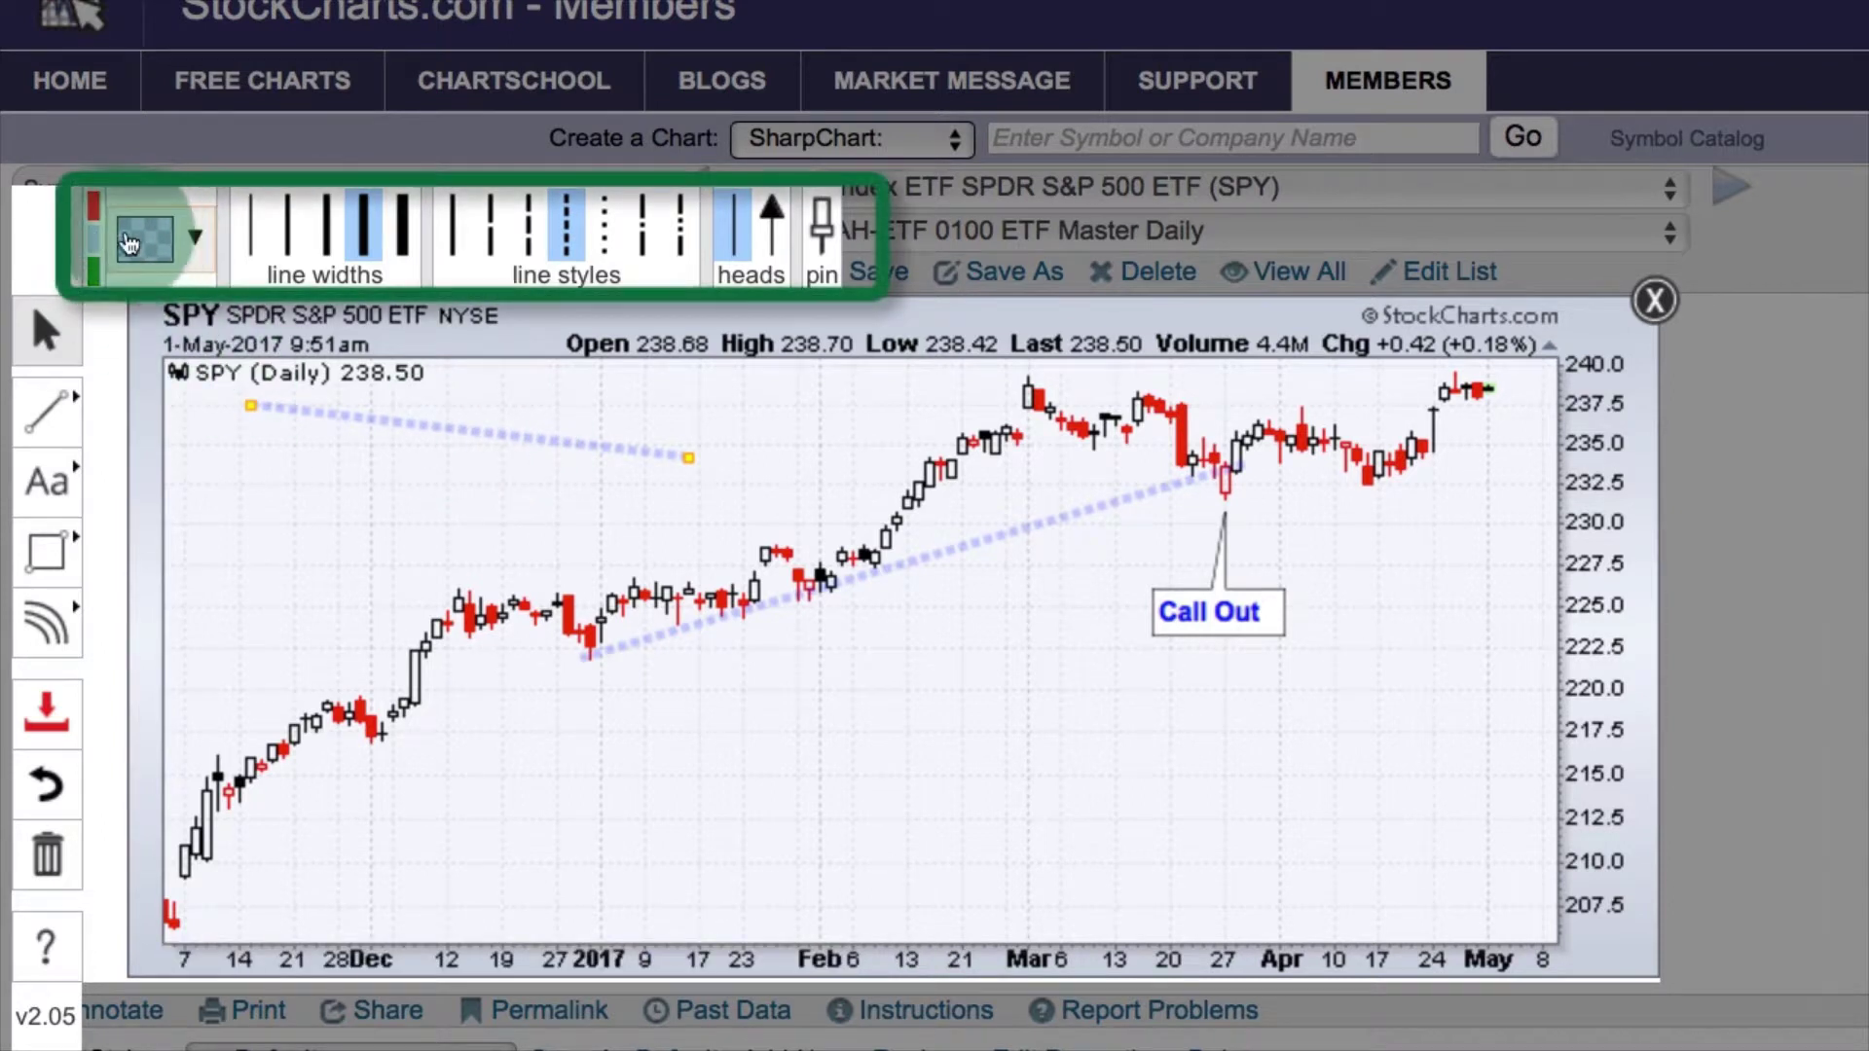
Make the upper-left trendline red, thinner and dashed, with no arrowhead.
click(94, 207)
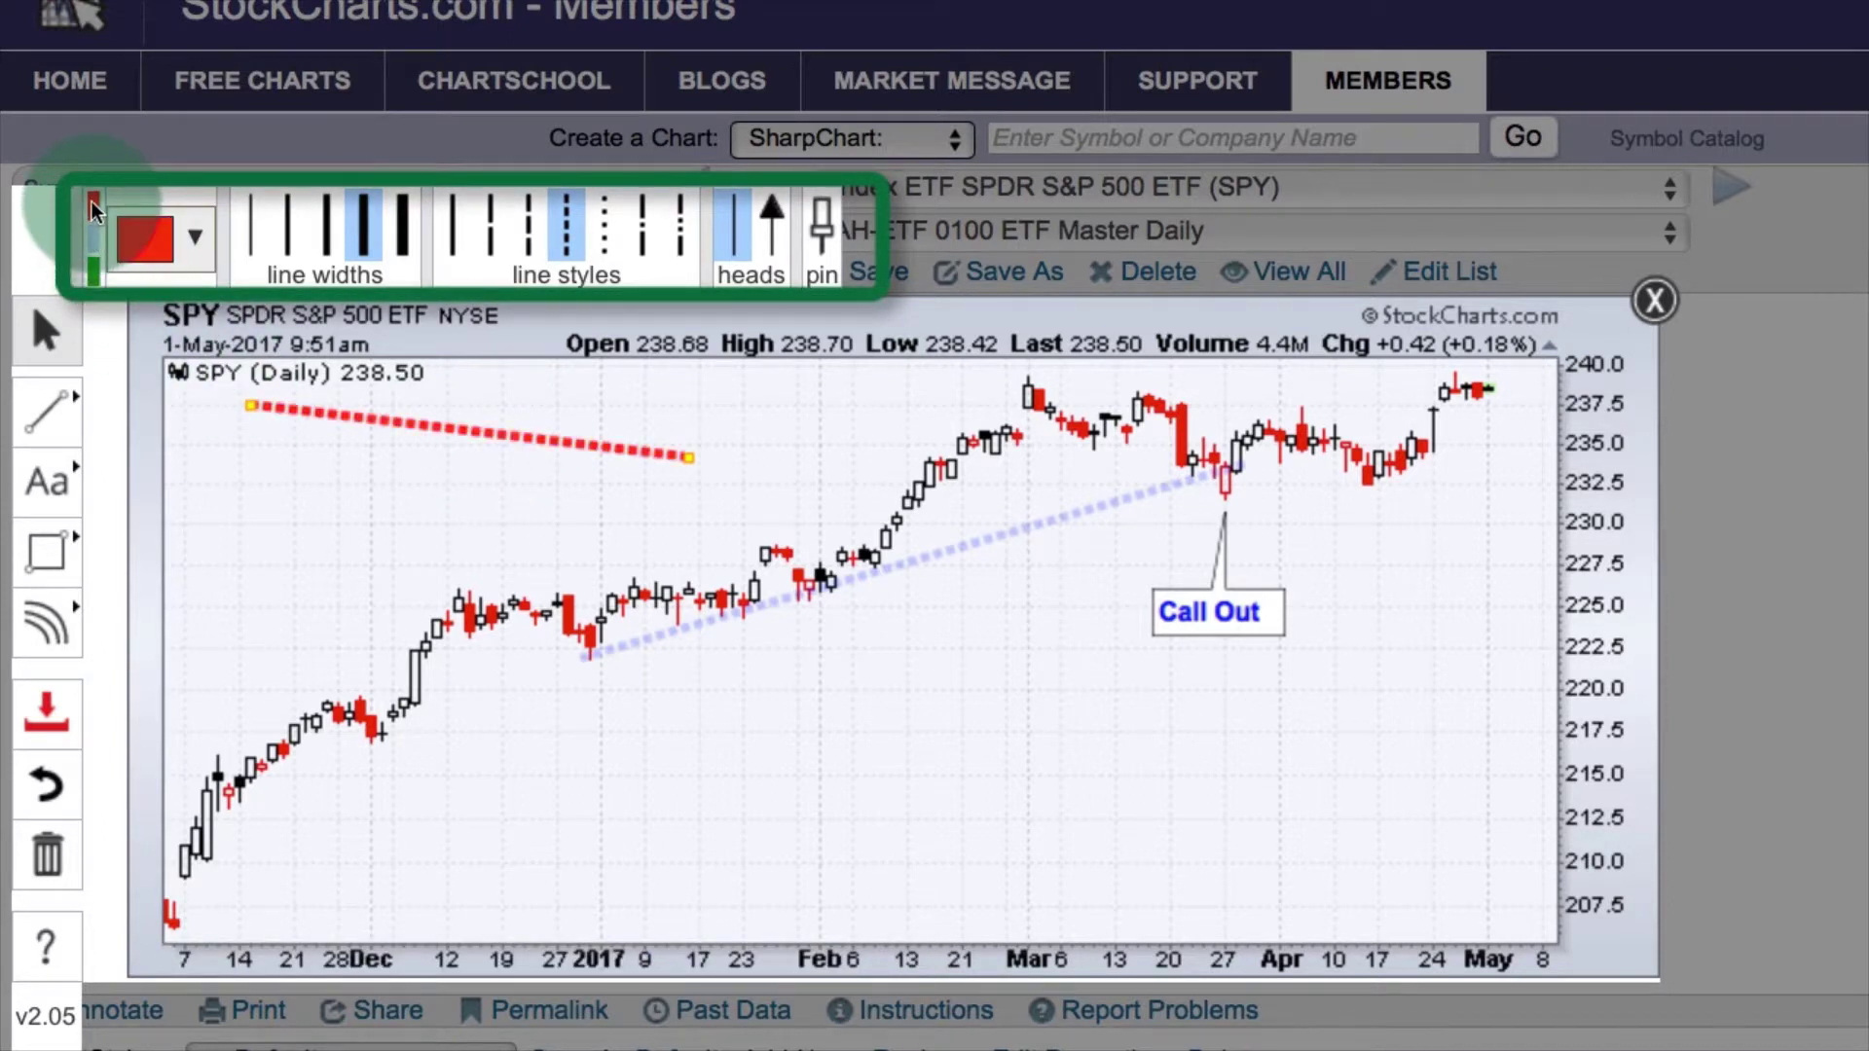
click(287, 234)
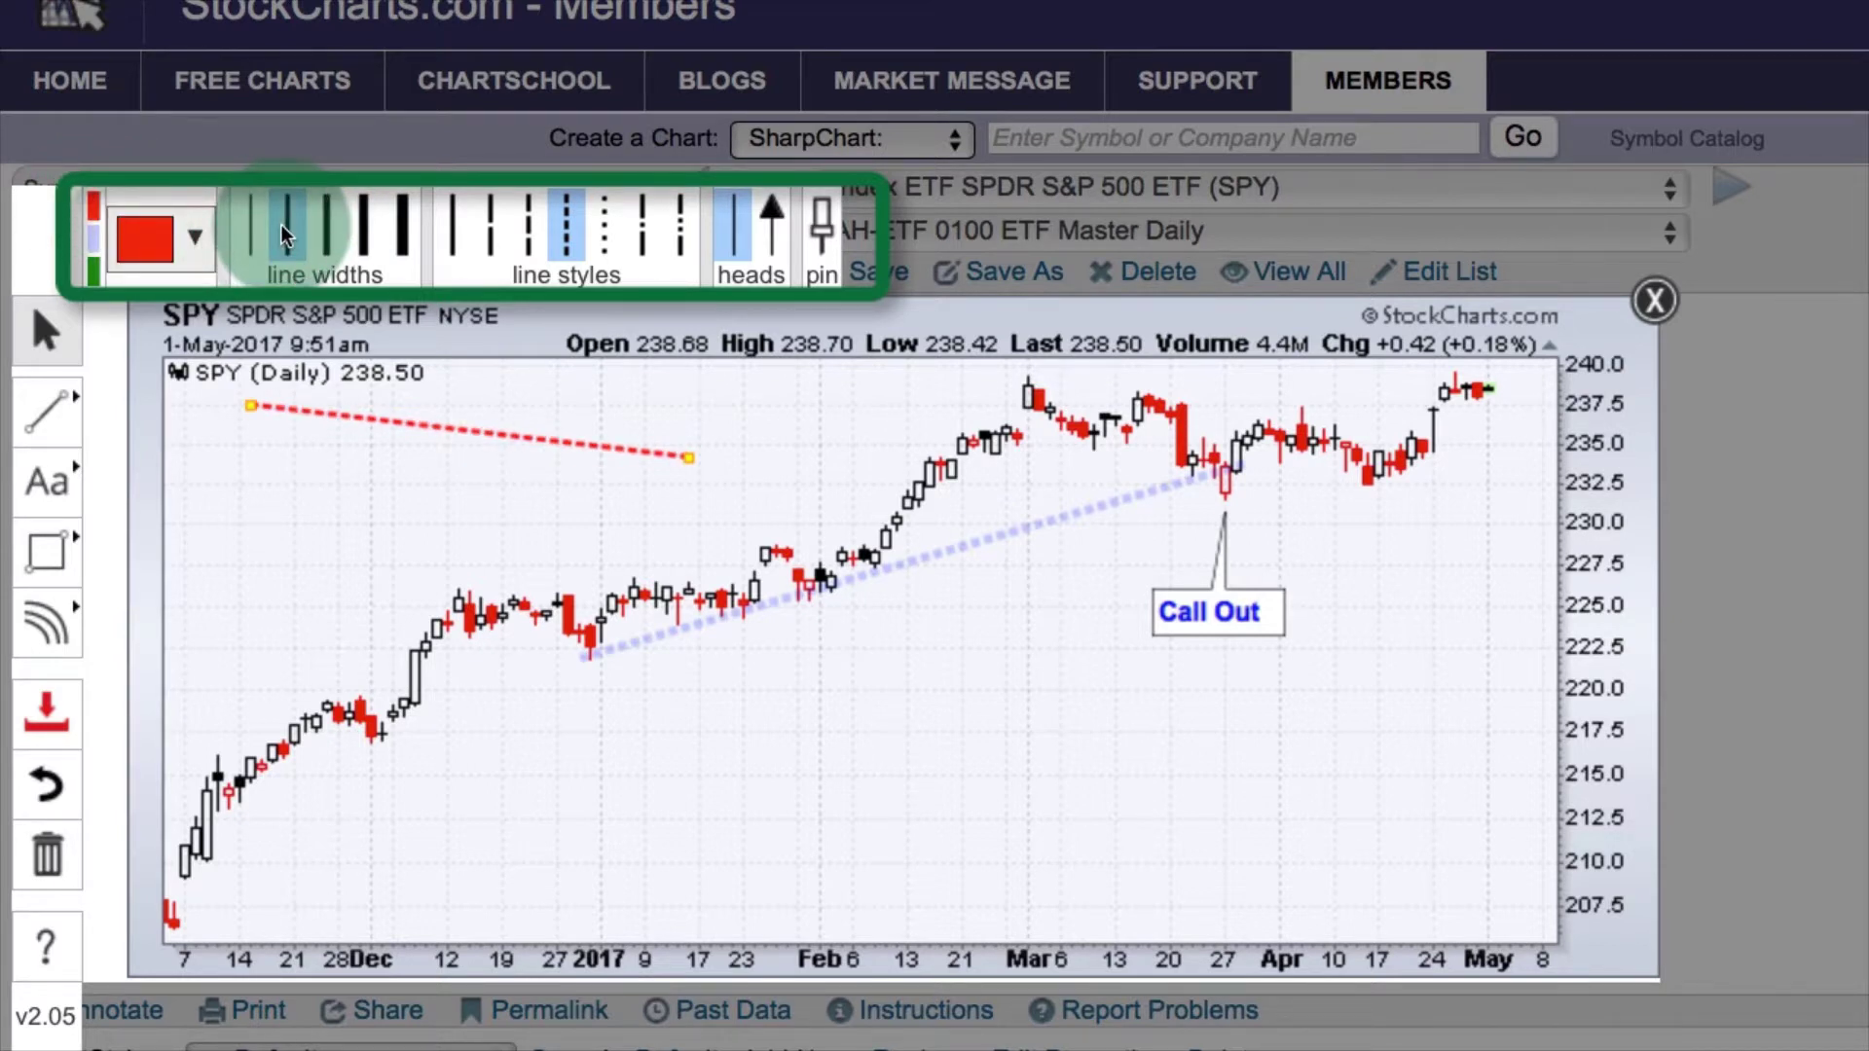
click(454, 235)
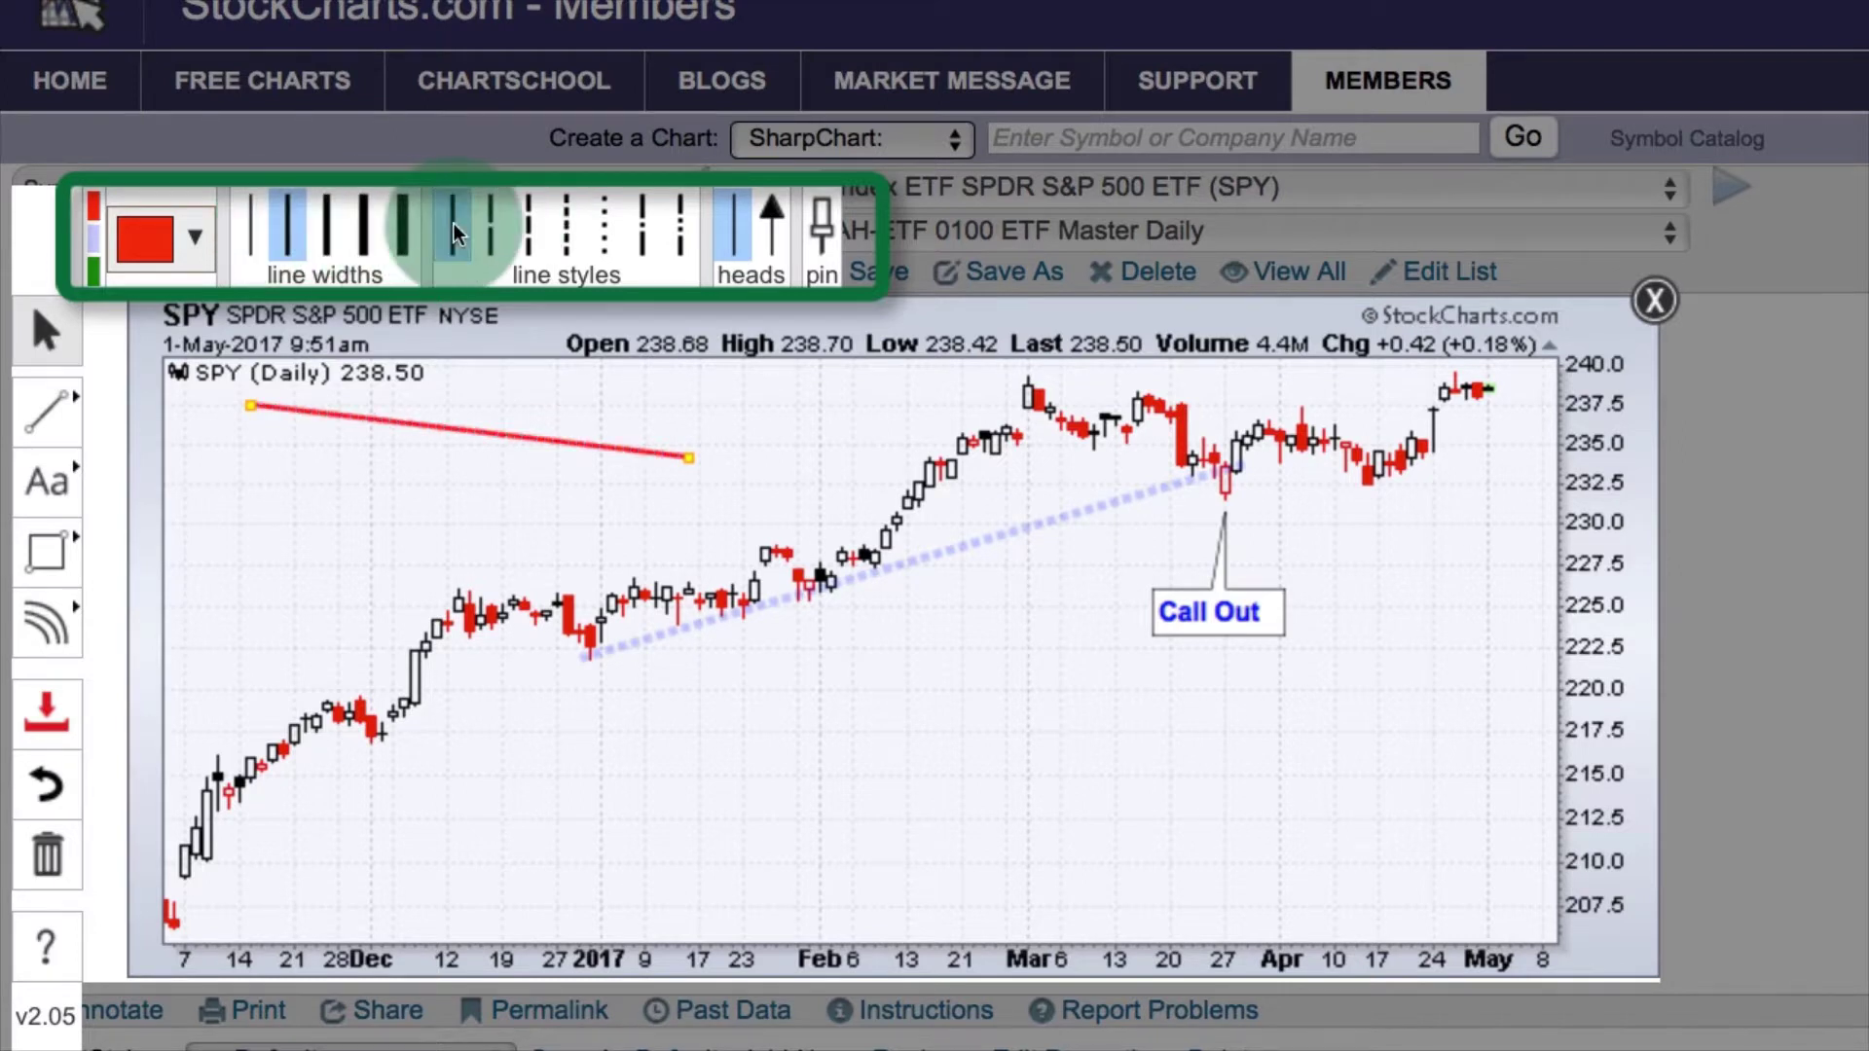
click(528, 234)
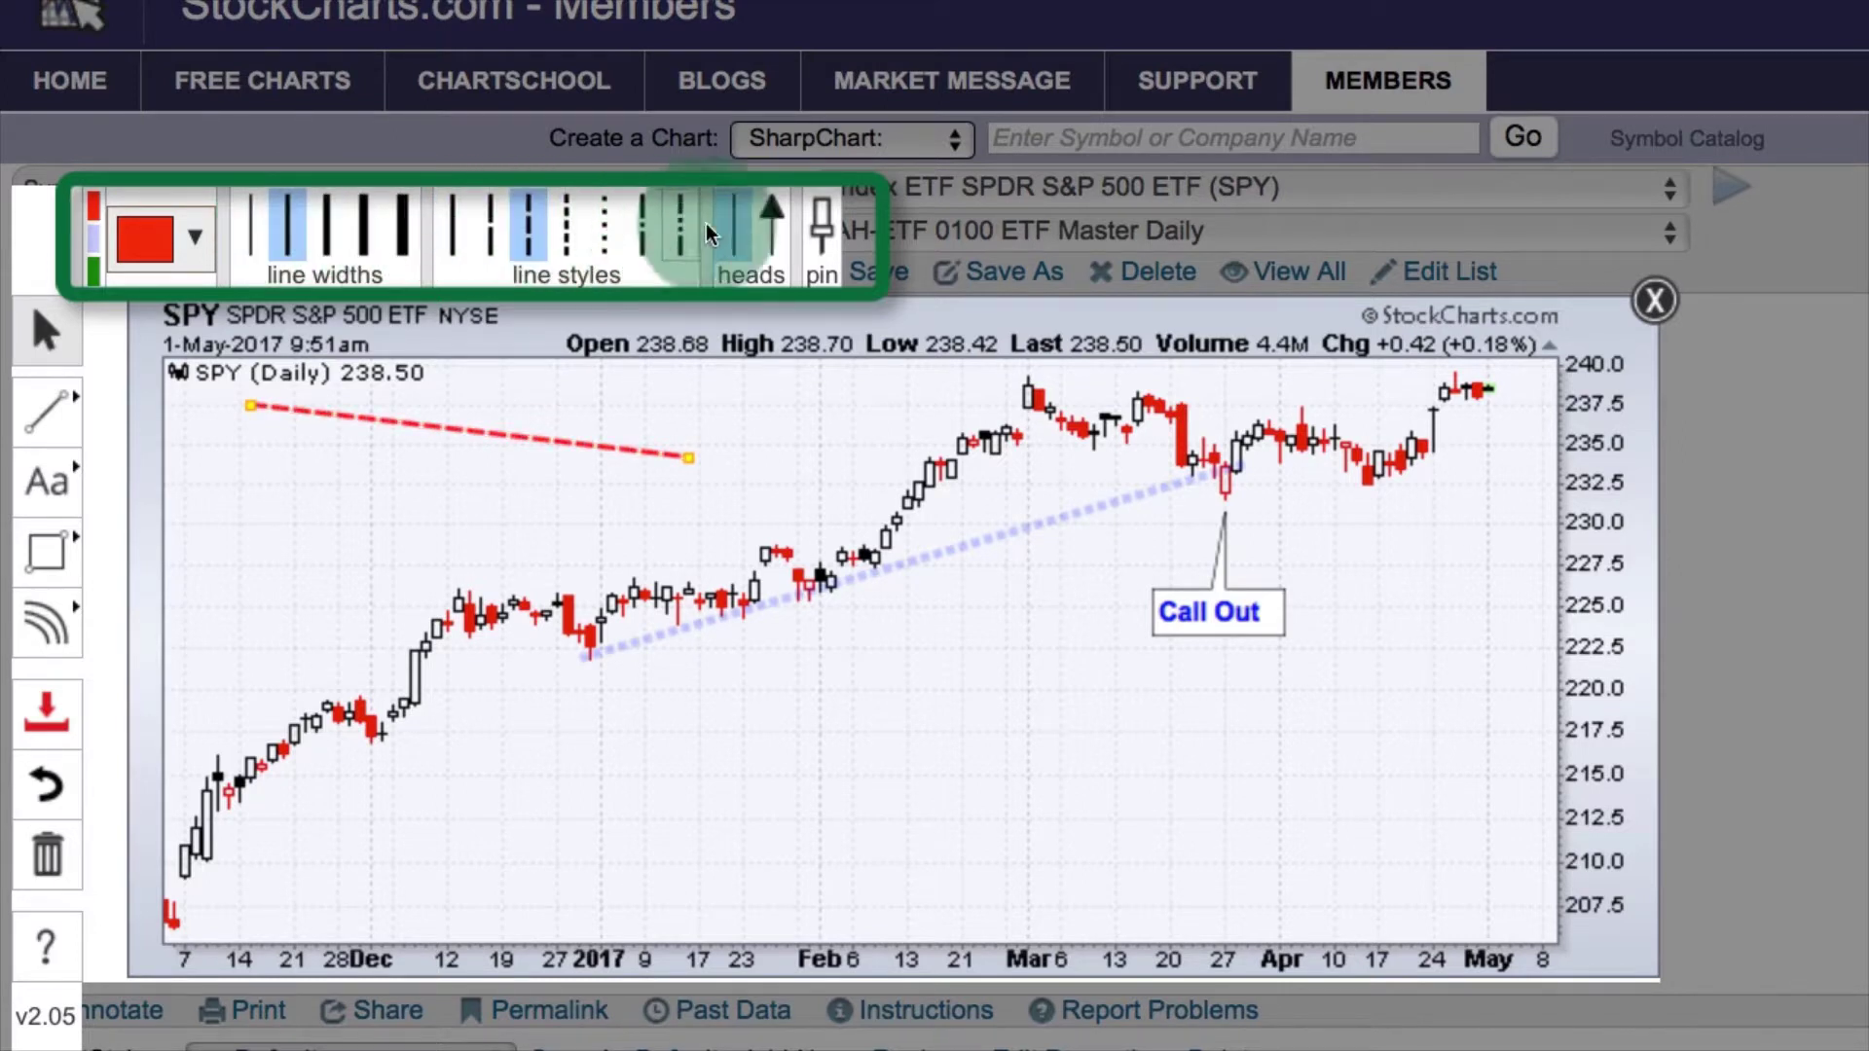
click(775, 233)
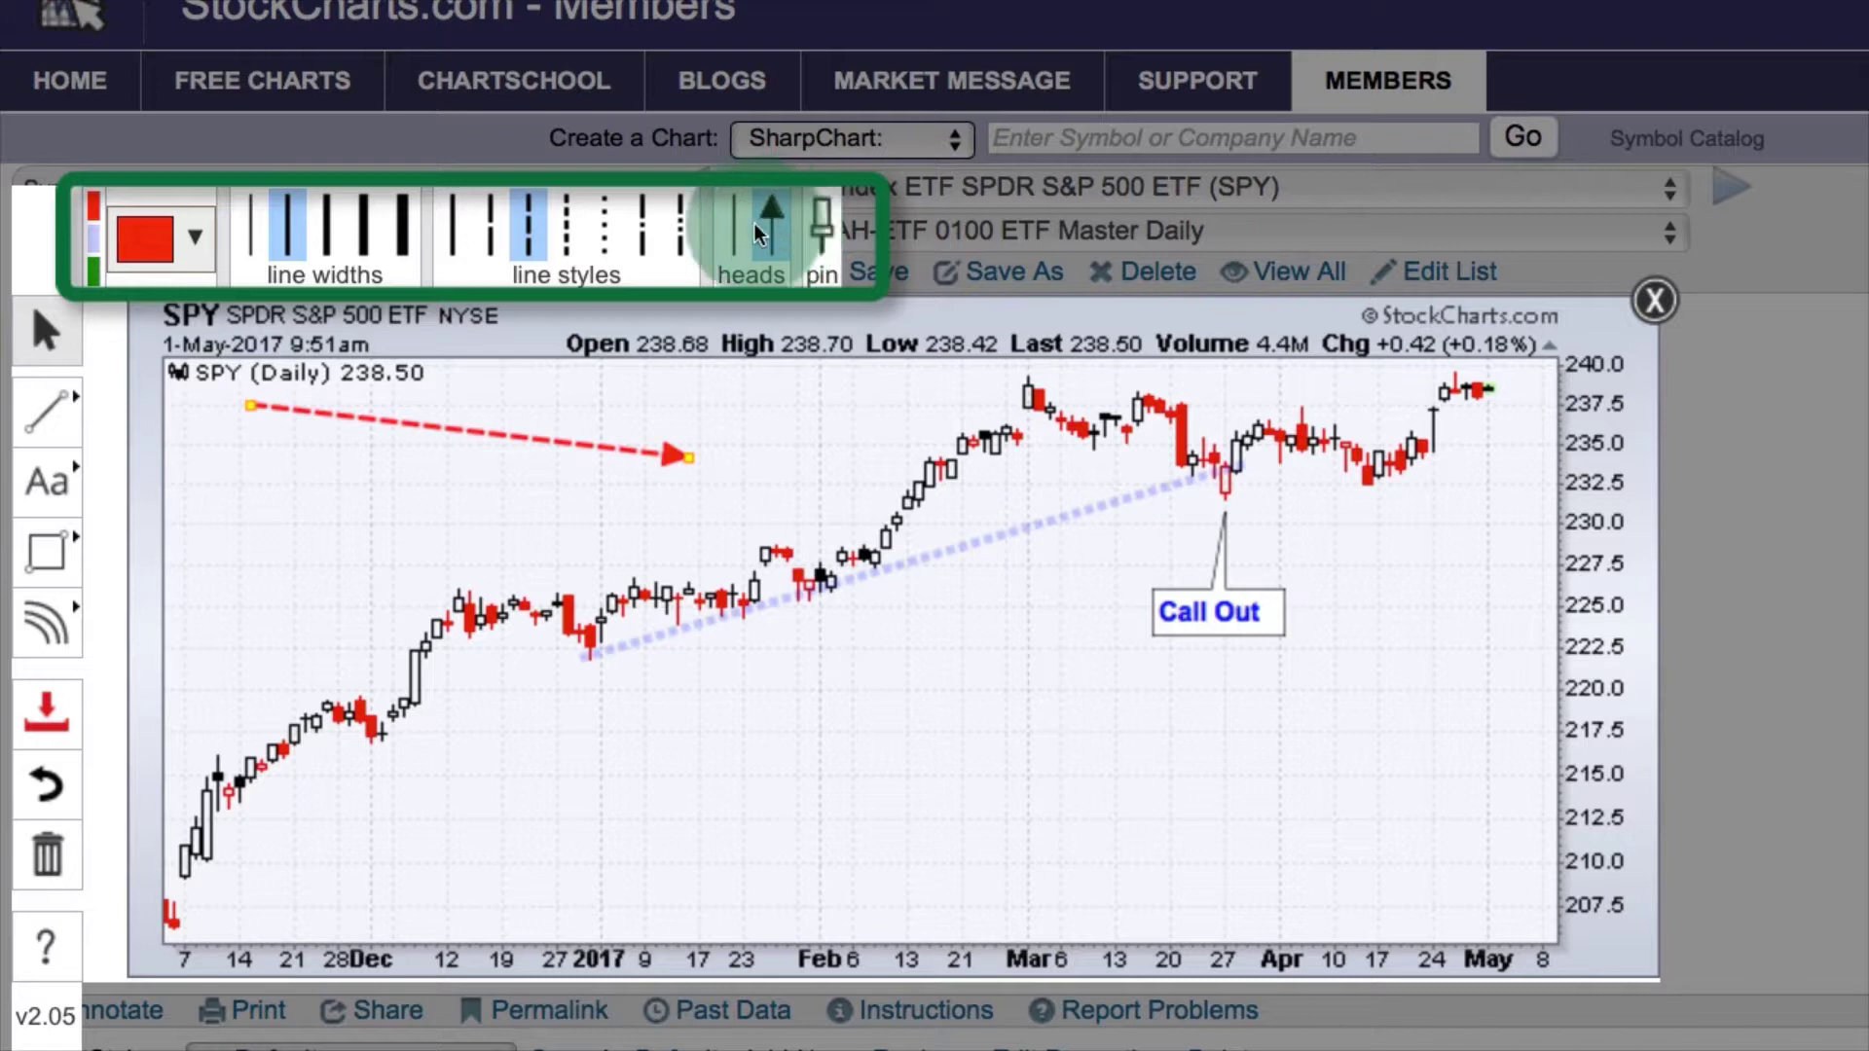
click(735, 230)
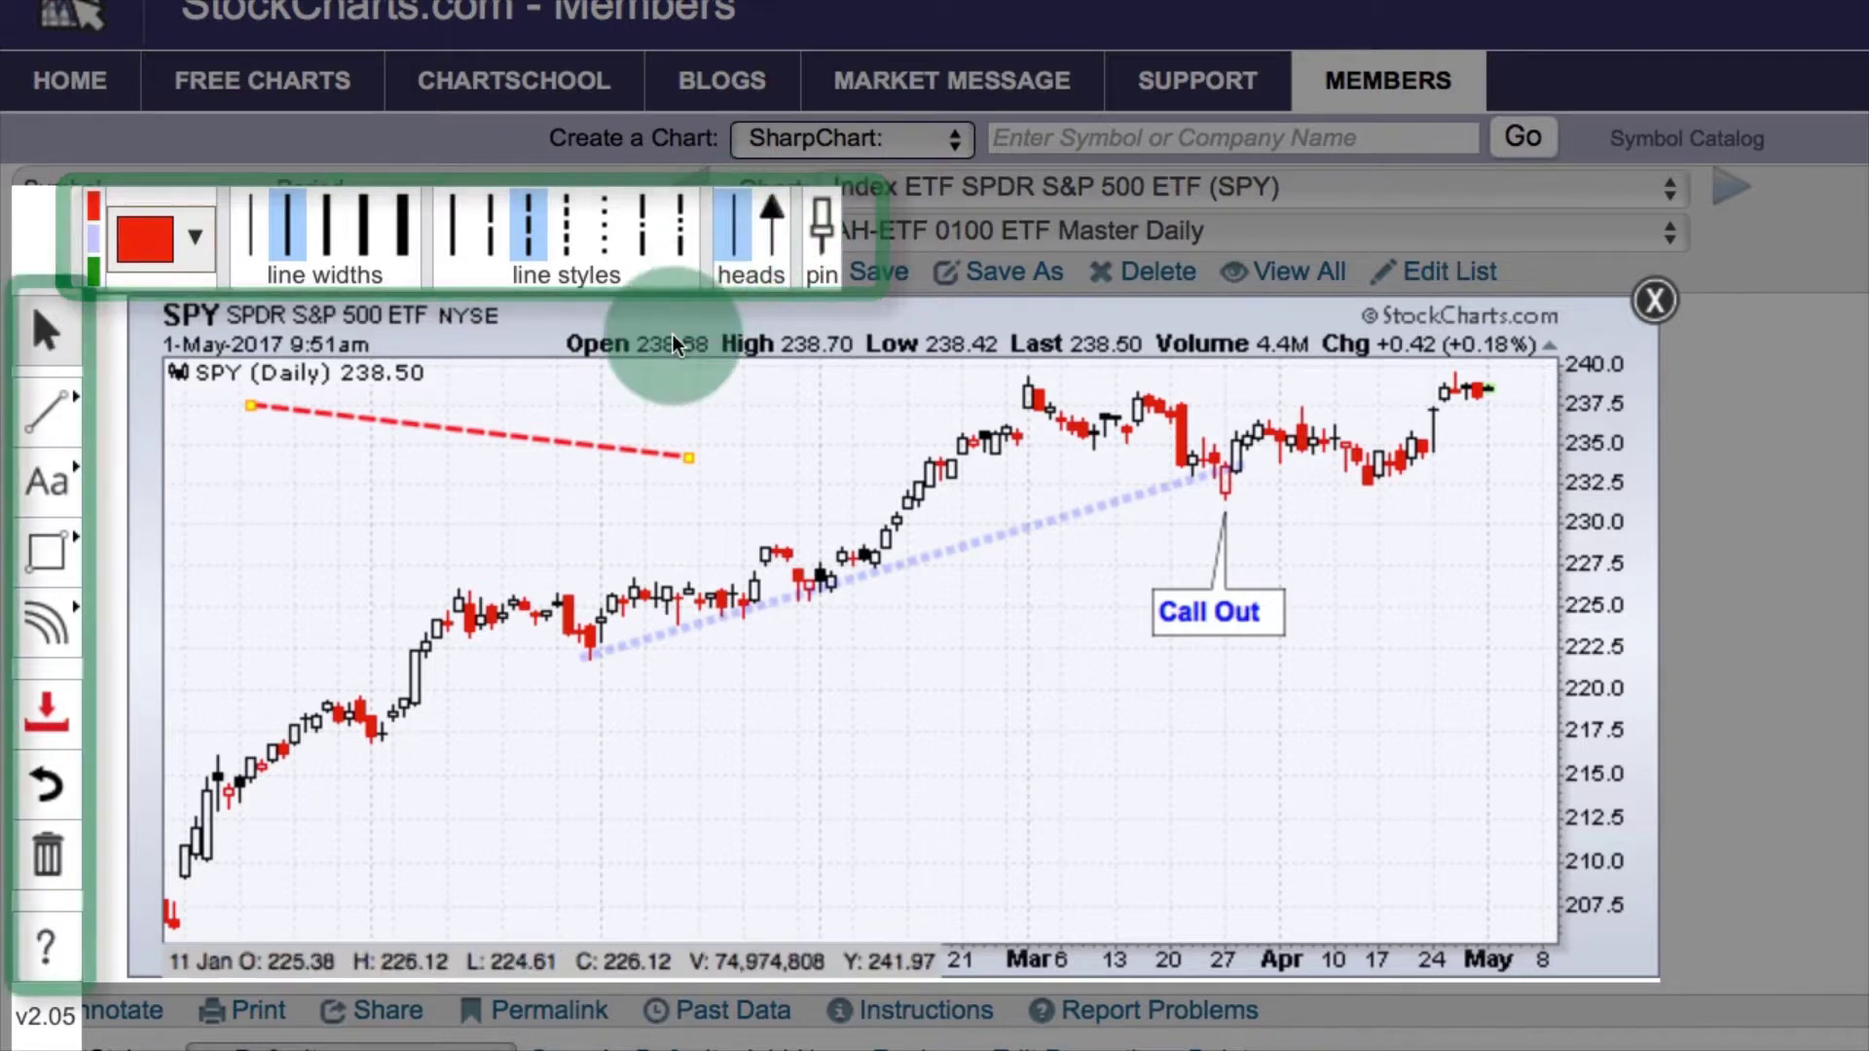
click(66, 405)
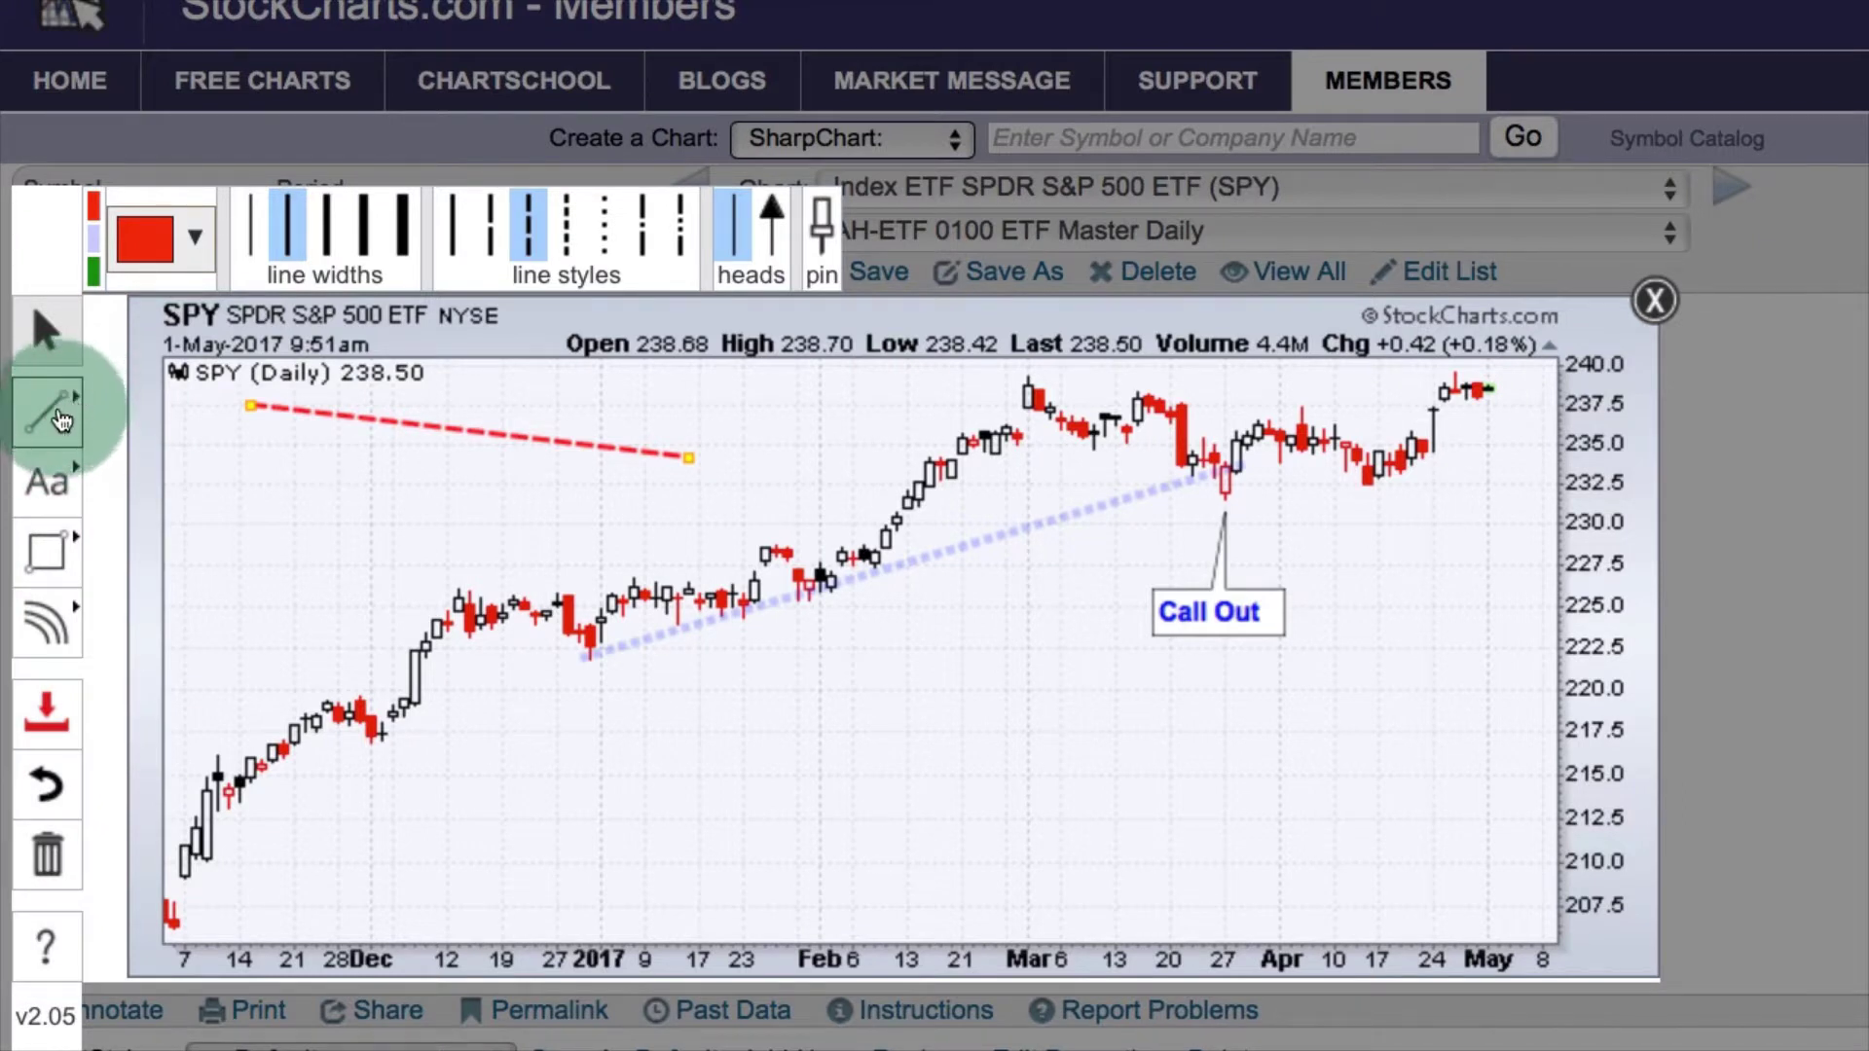
Review the line, text, shape and Fibonacci tool flyouts, then undo to clear the annotations.
click(76, 401)
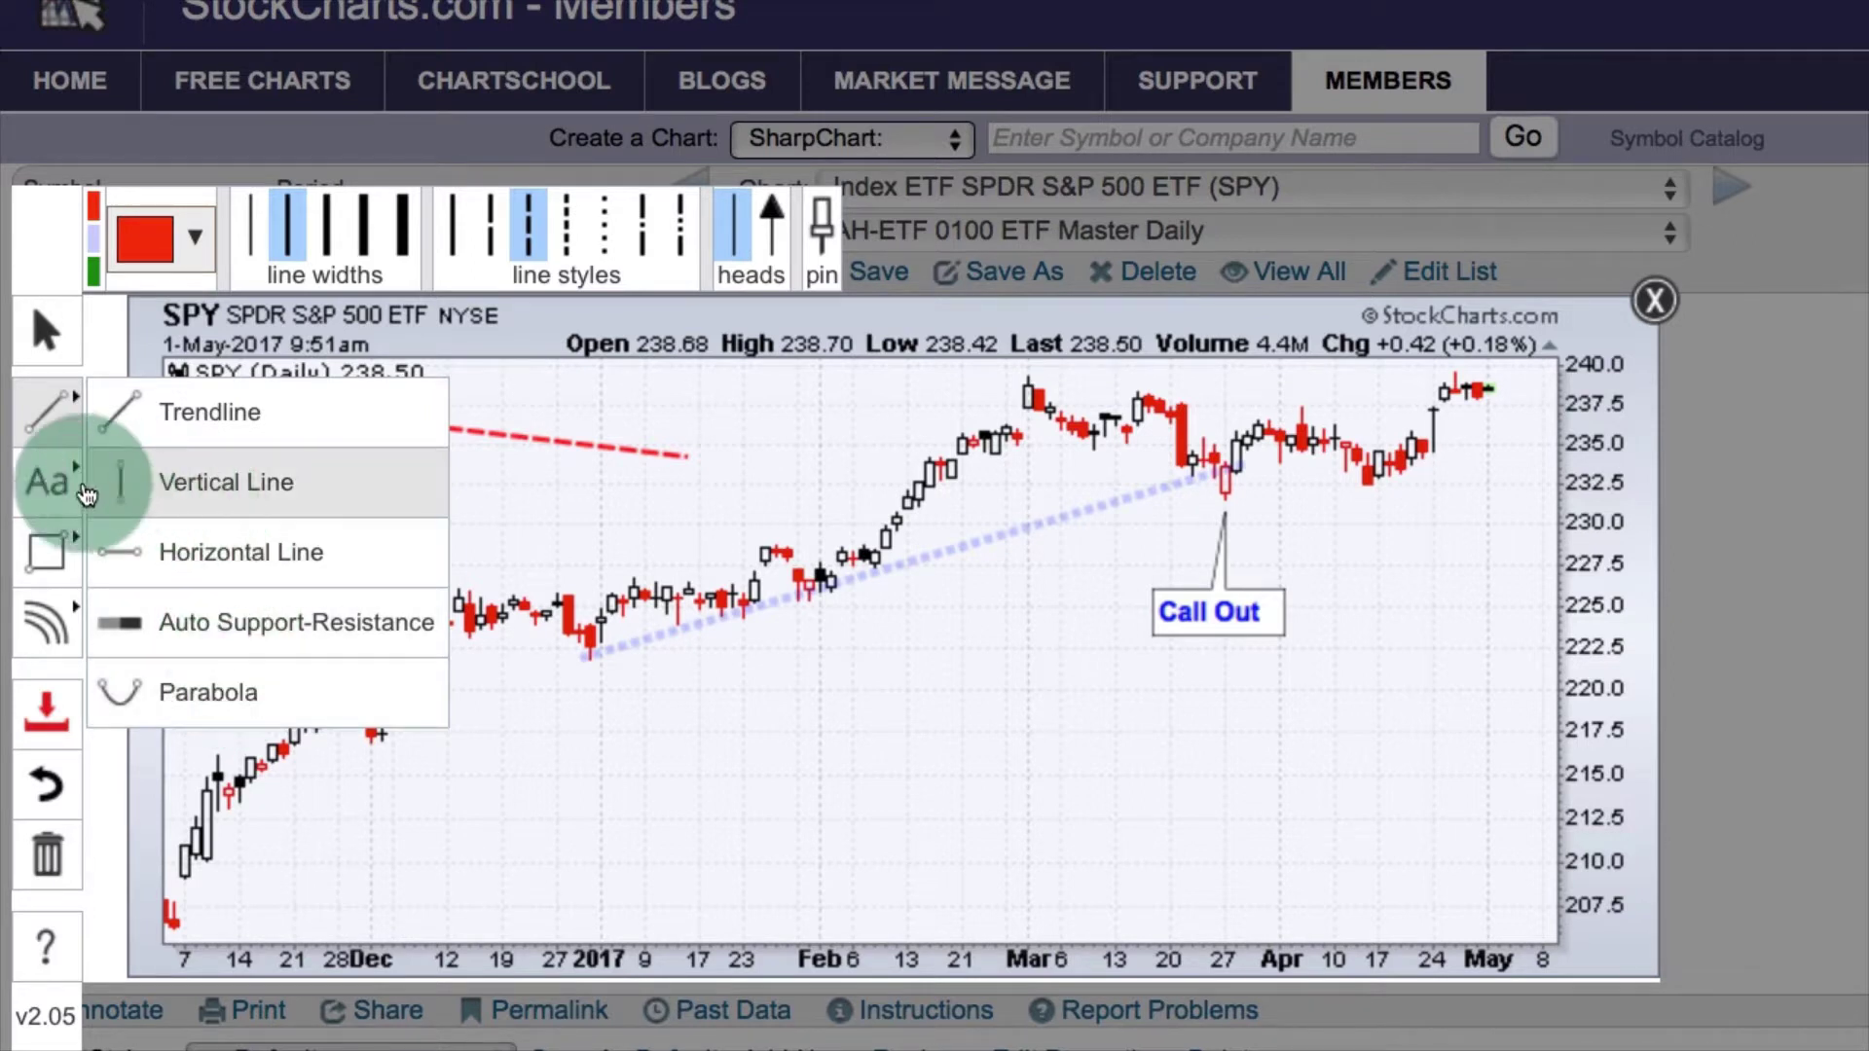
click(41, 485)
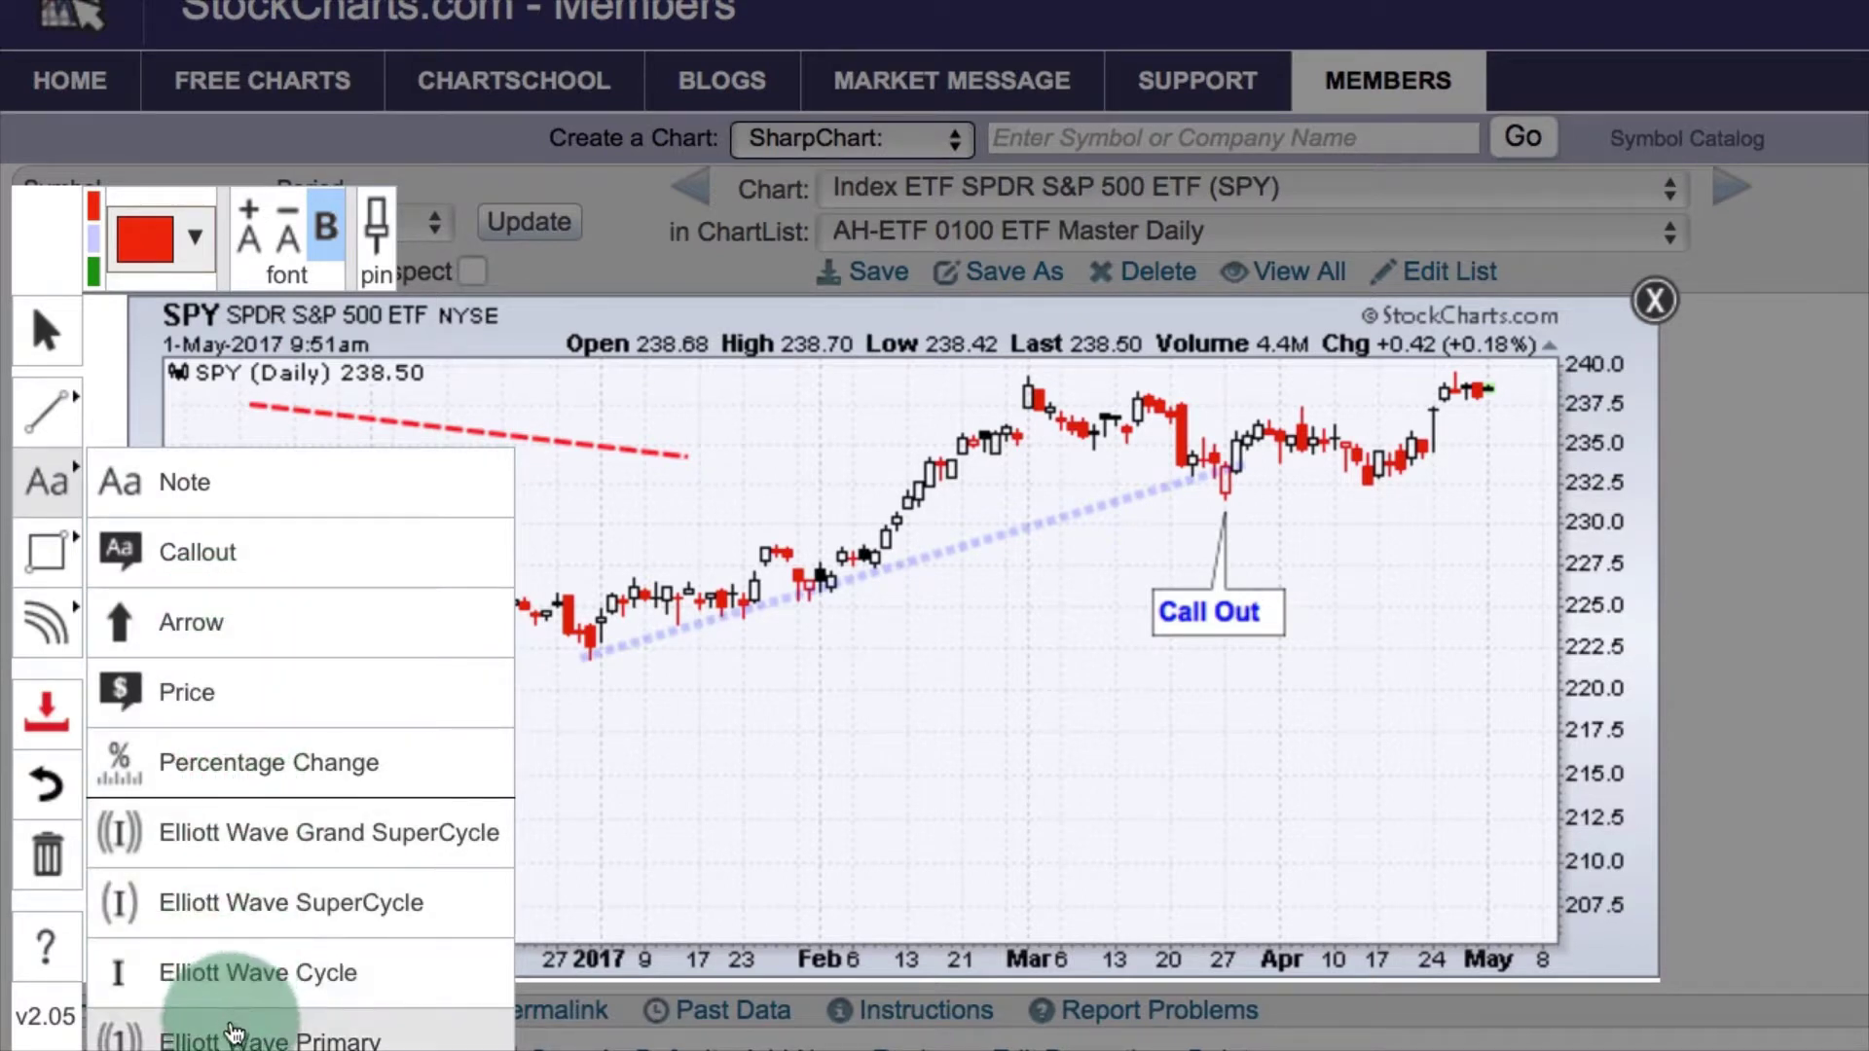
click(46, 553)
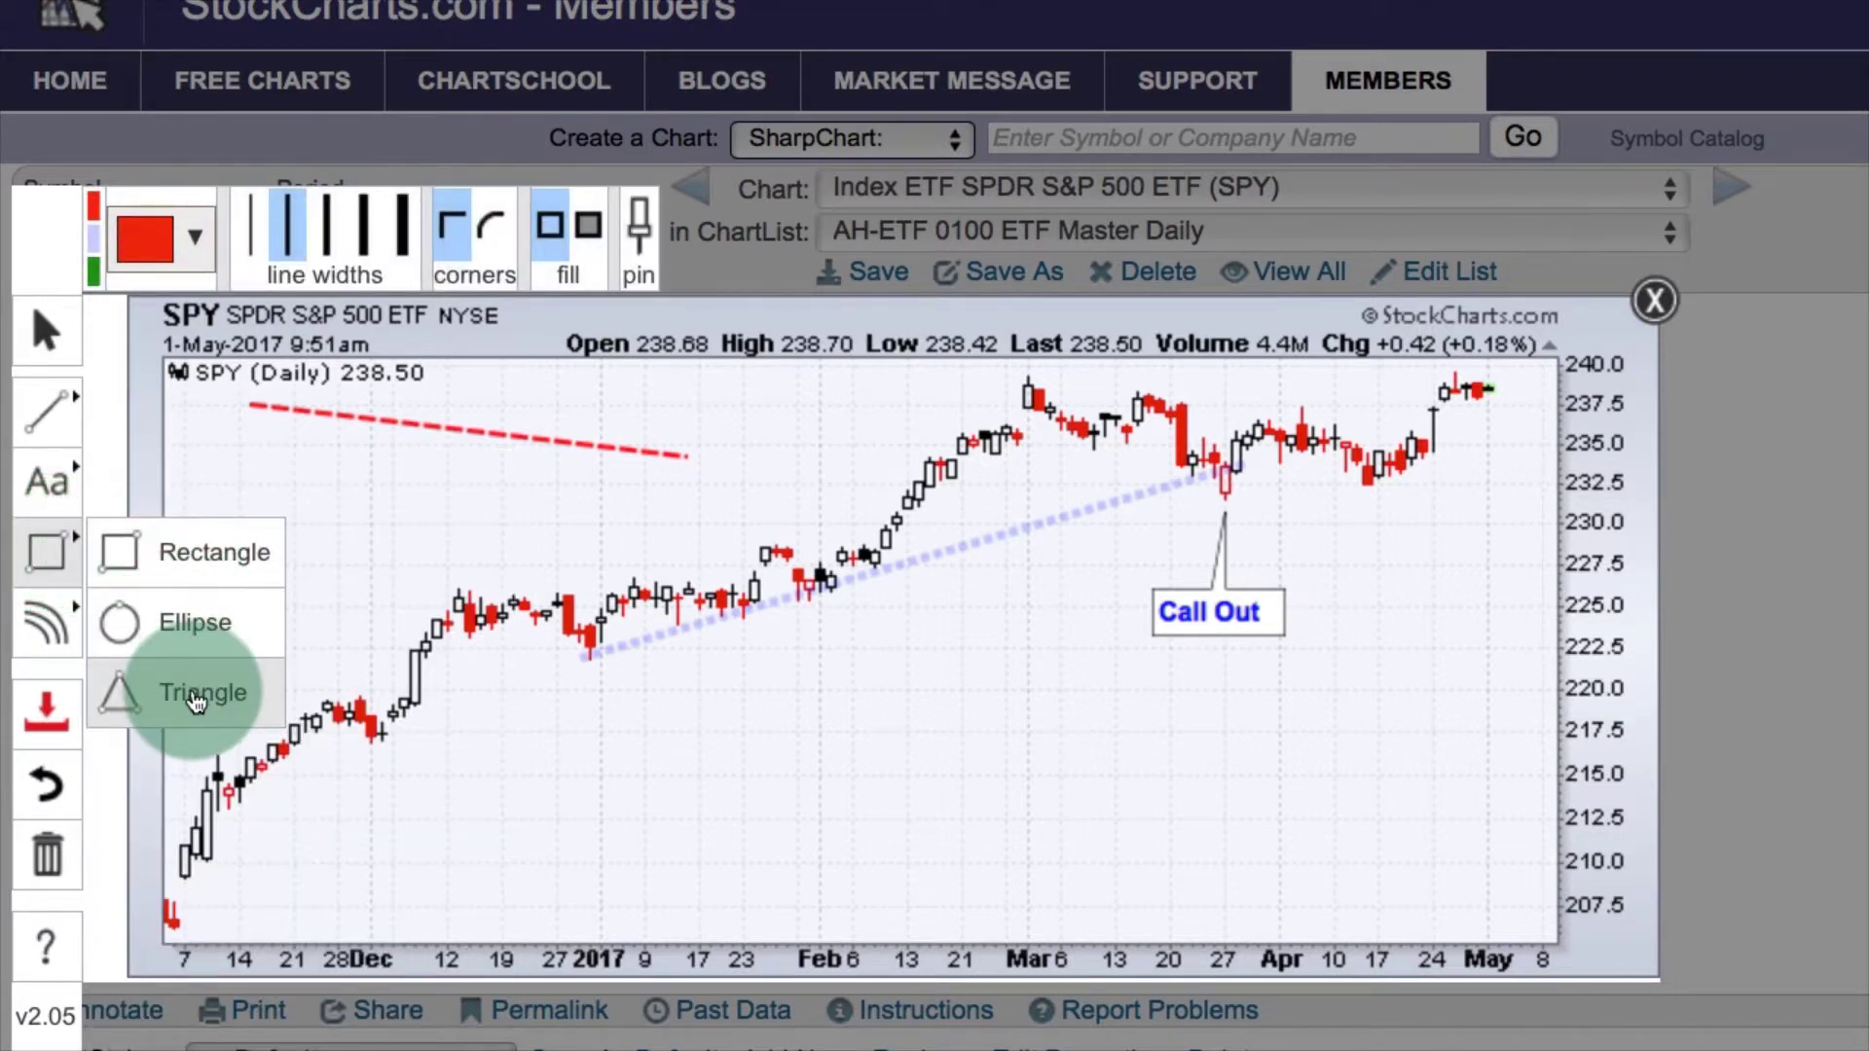
click(44, 621)
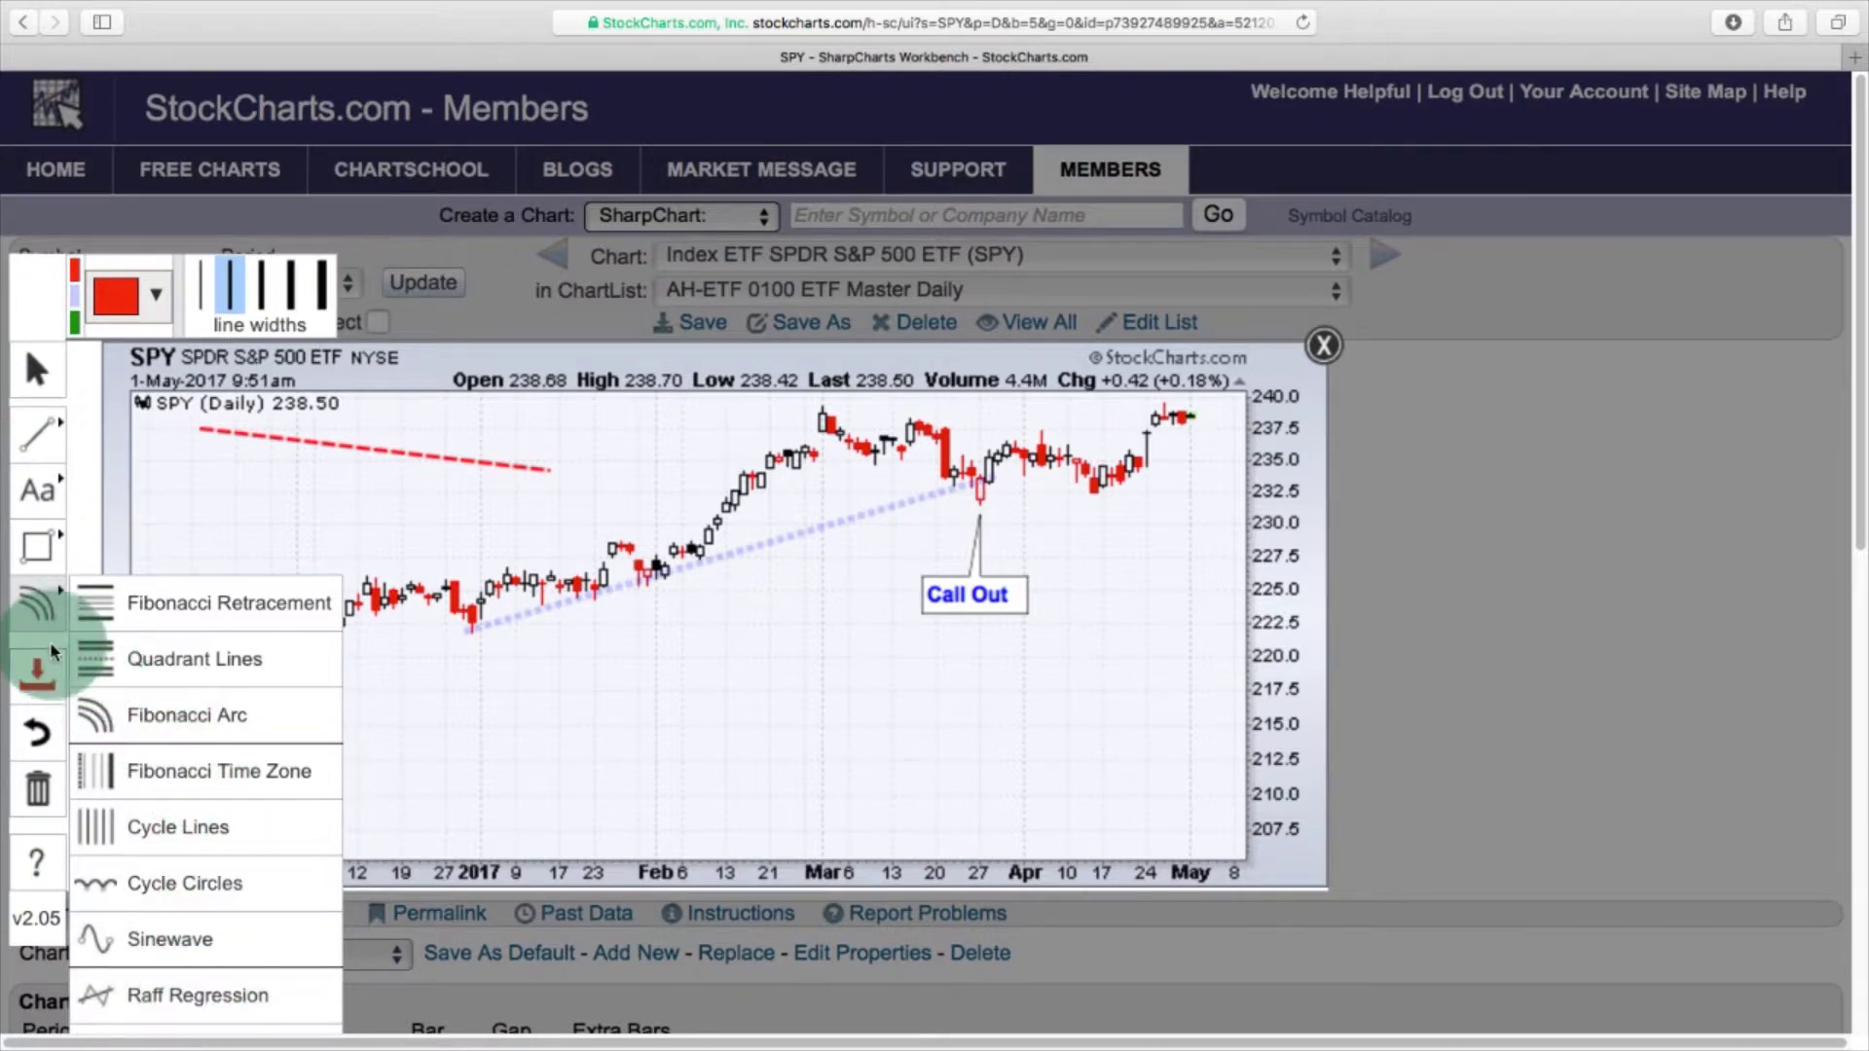
click(44, 733)
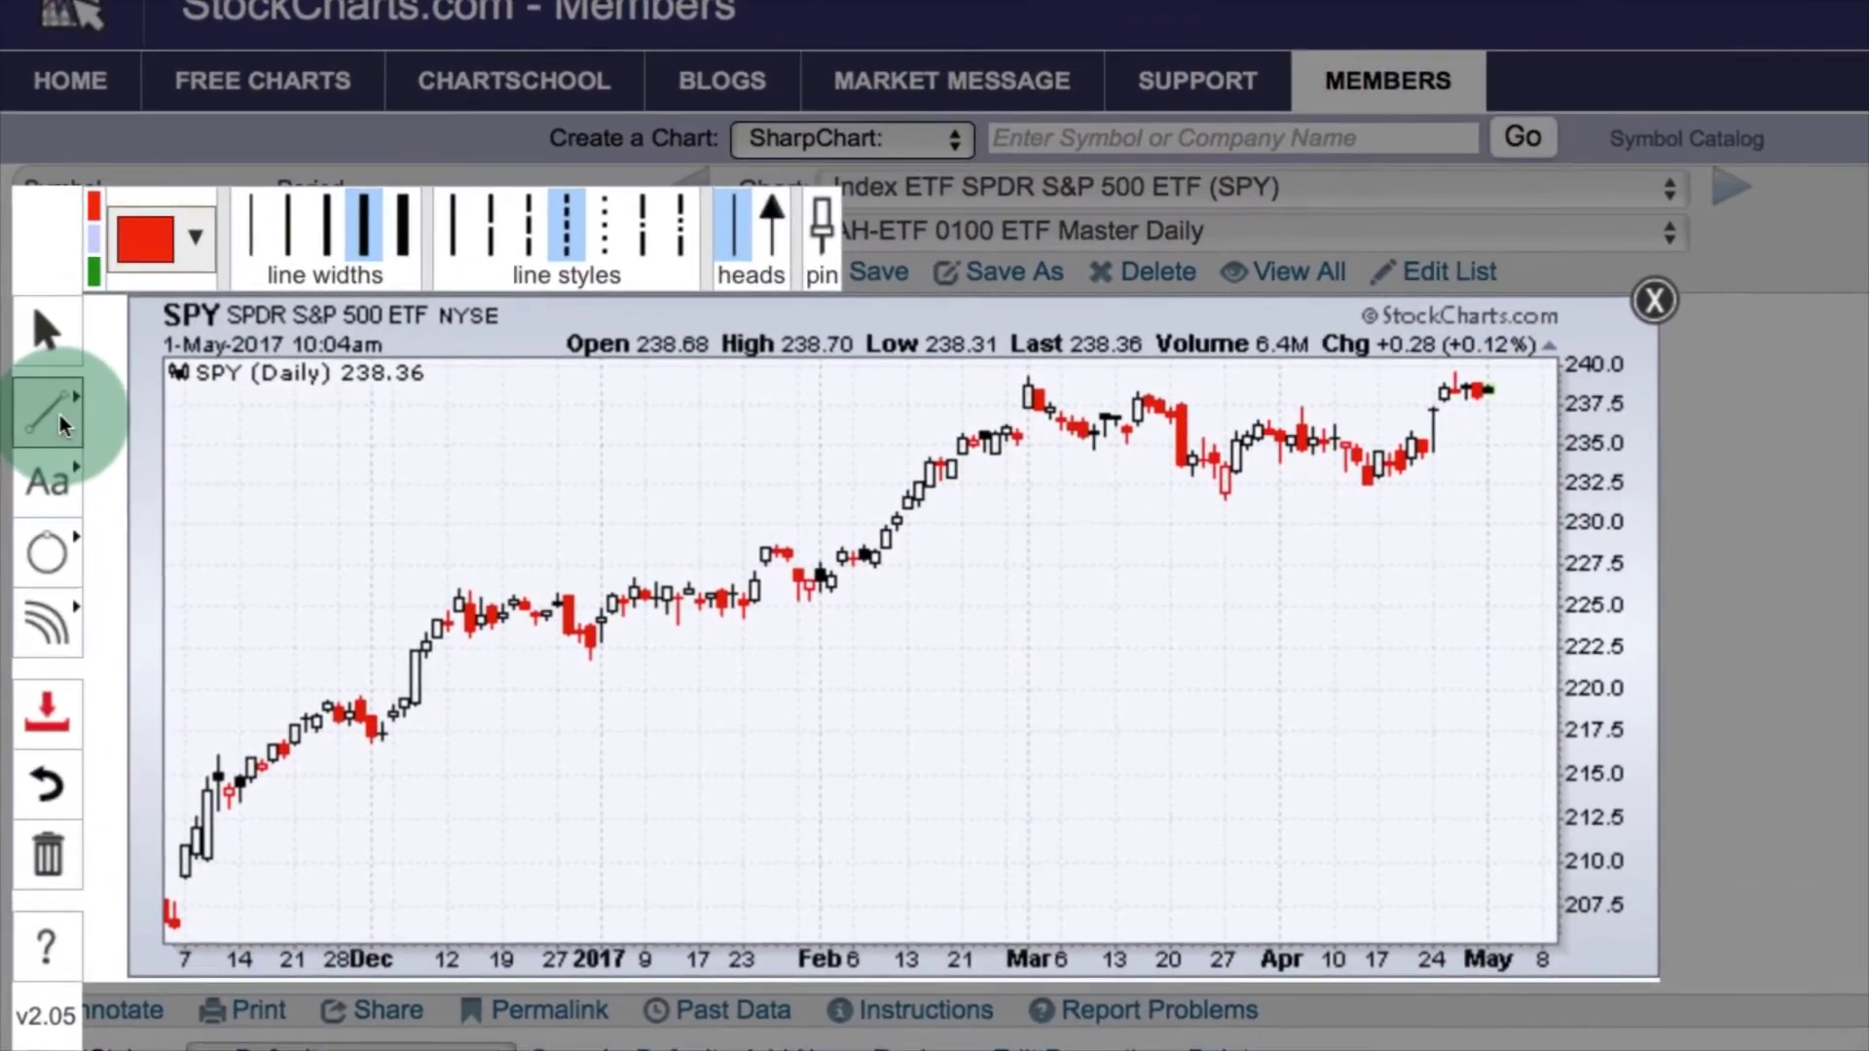
Draw a red rising trendline from the late-December low and a green falling one from the March high.
click(63, 425)
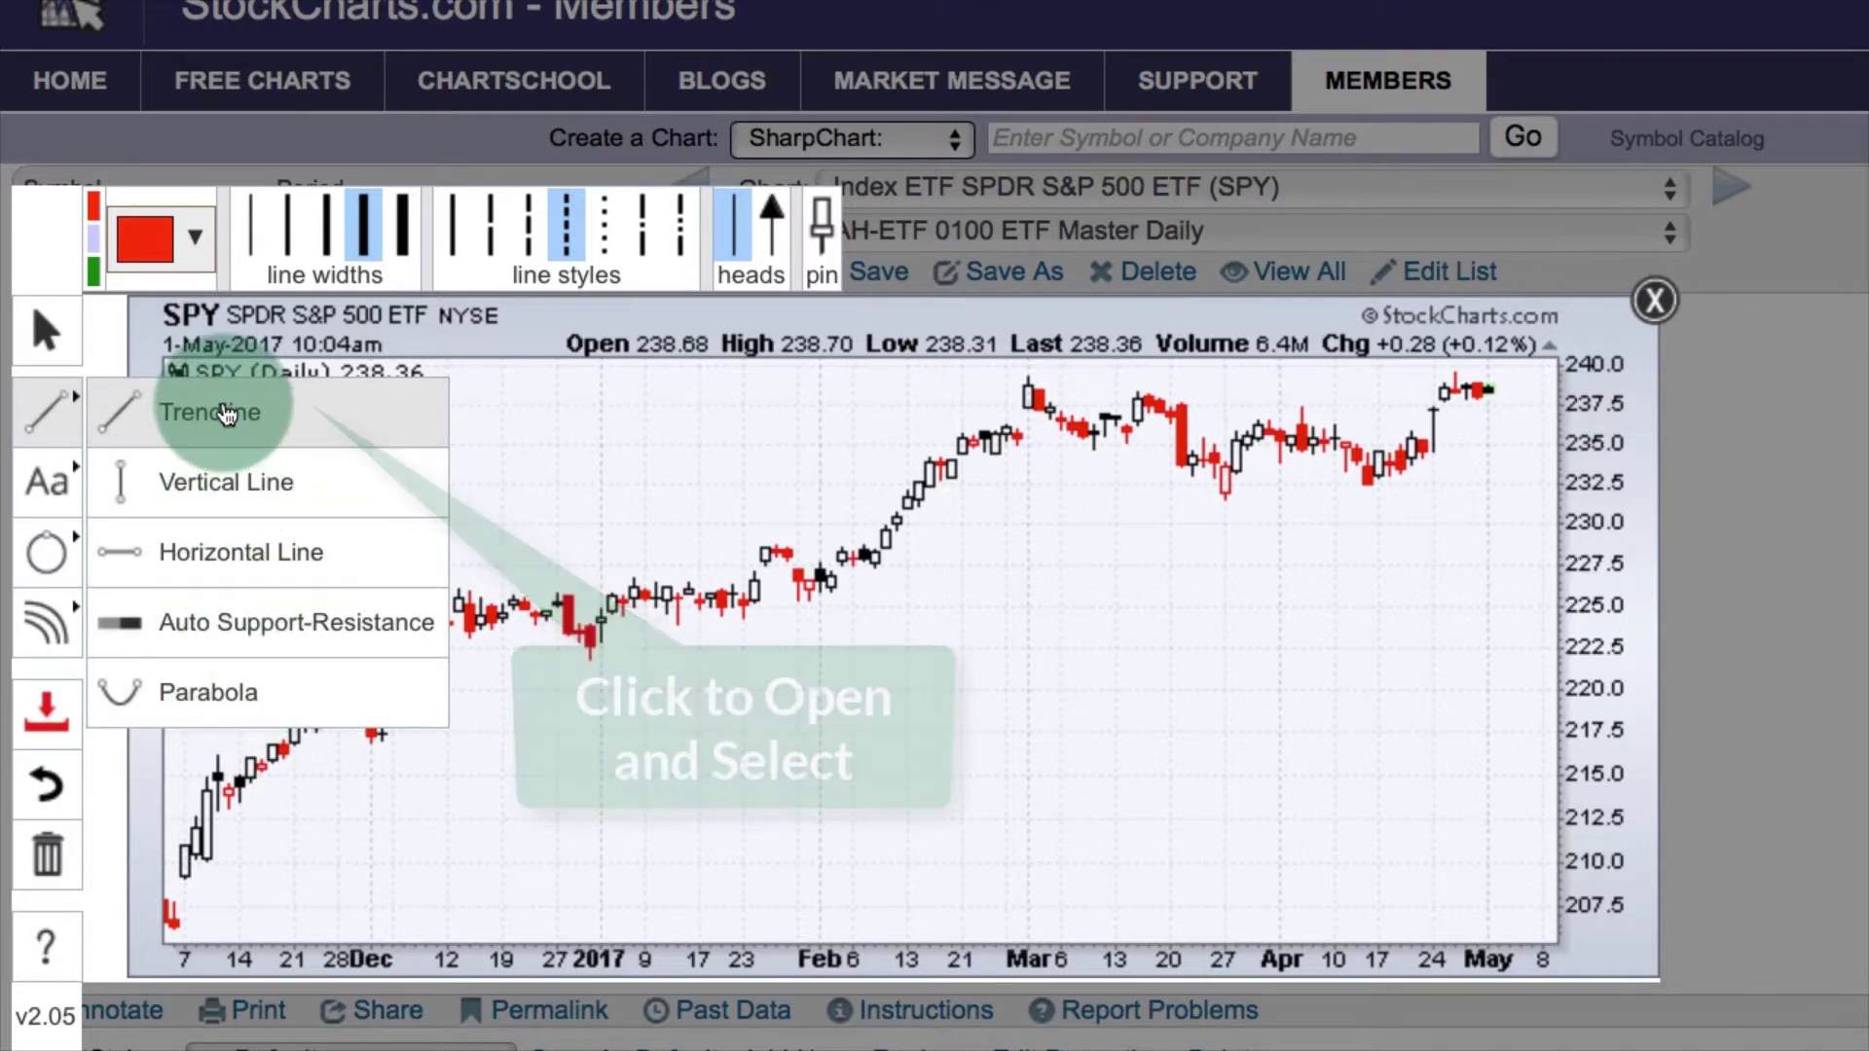
click(226, 413)
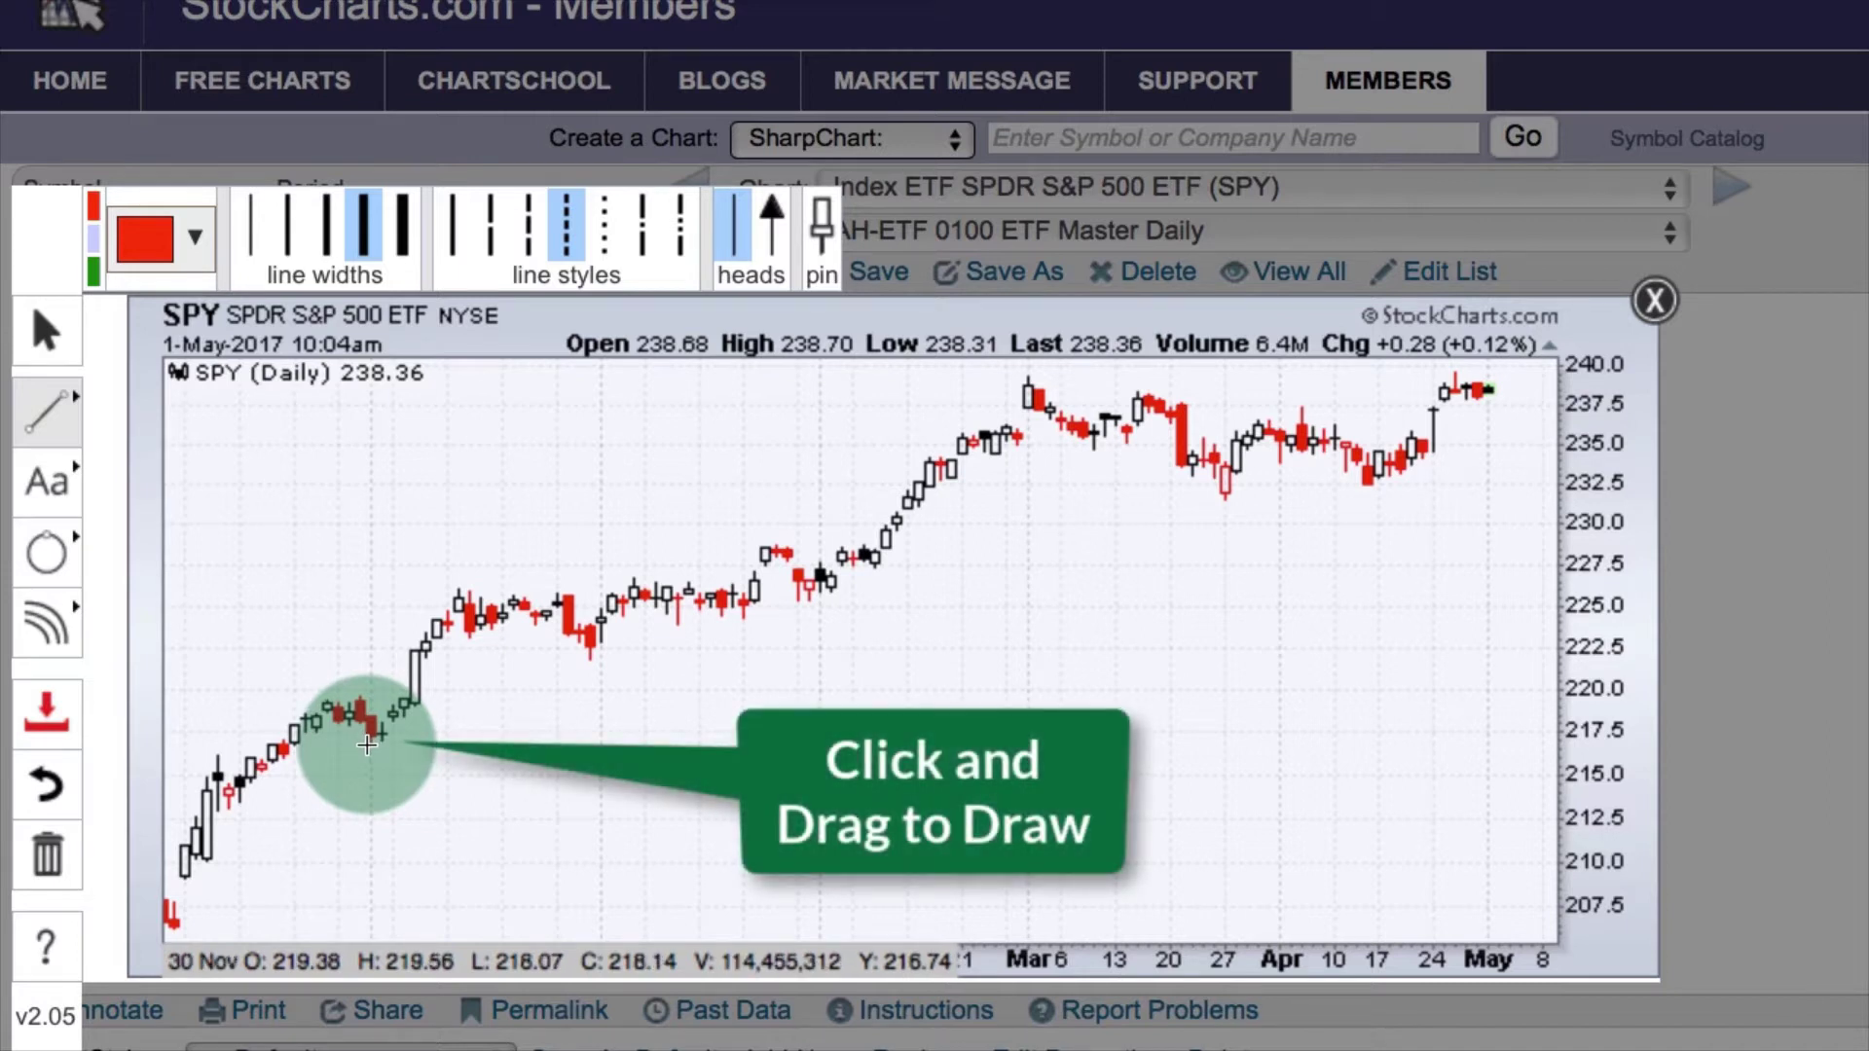
drag(367, 745, 1258, 454)
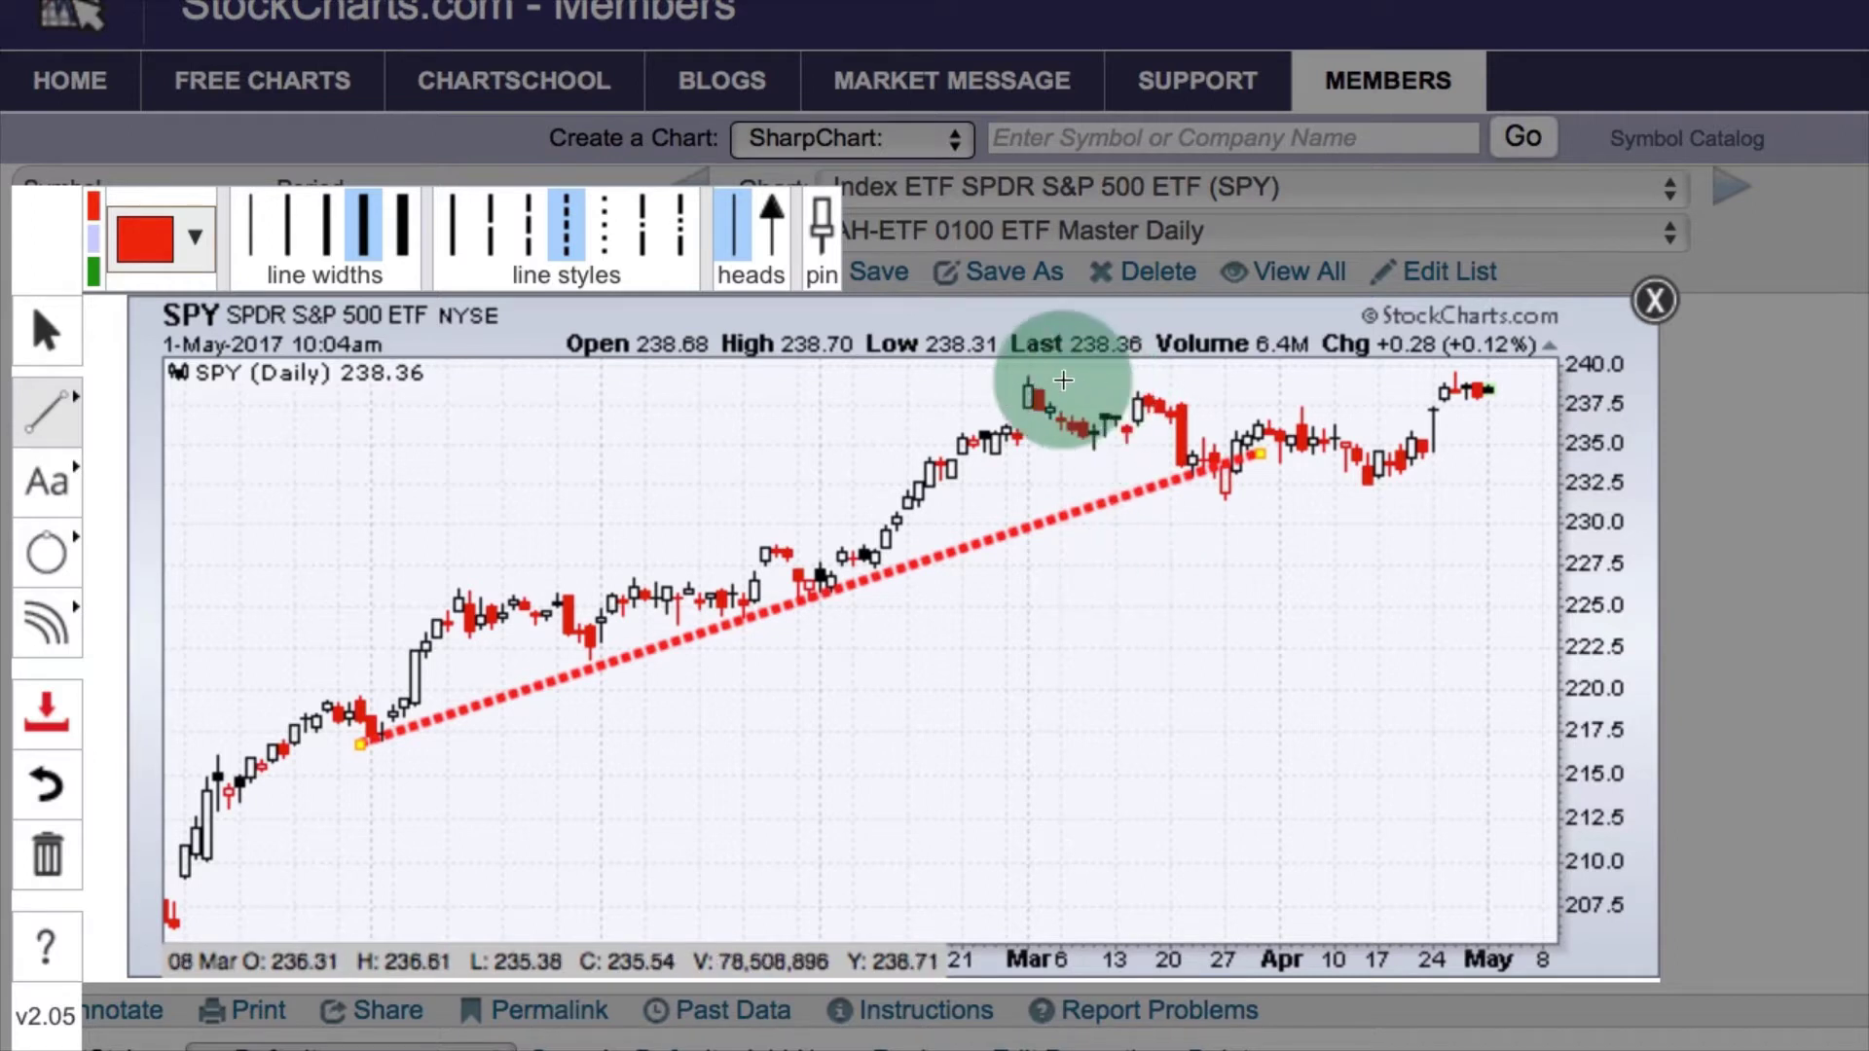
drag(1021, 374, 1475, 440)
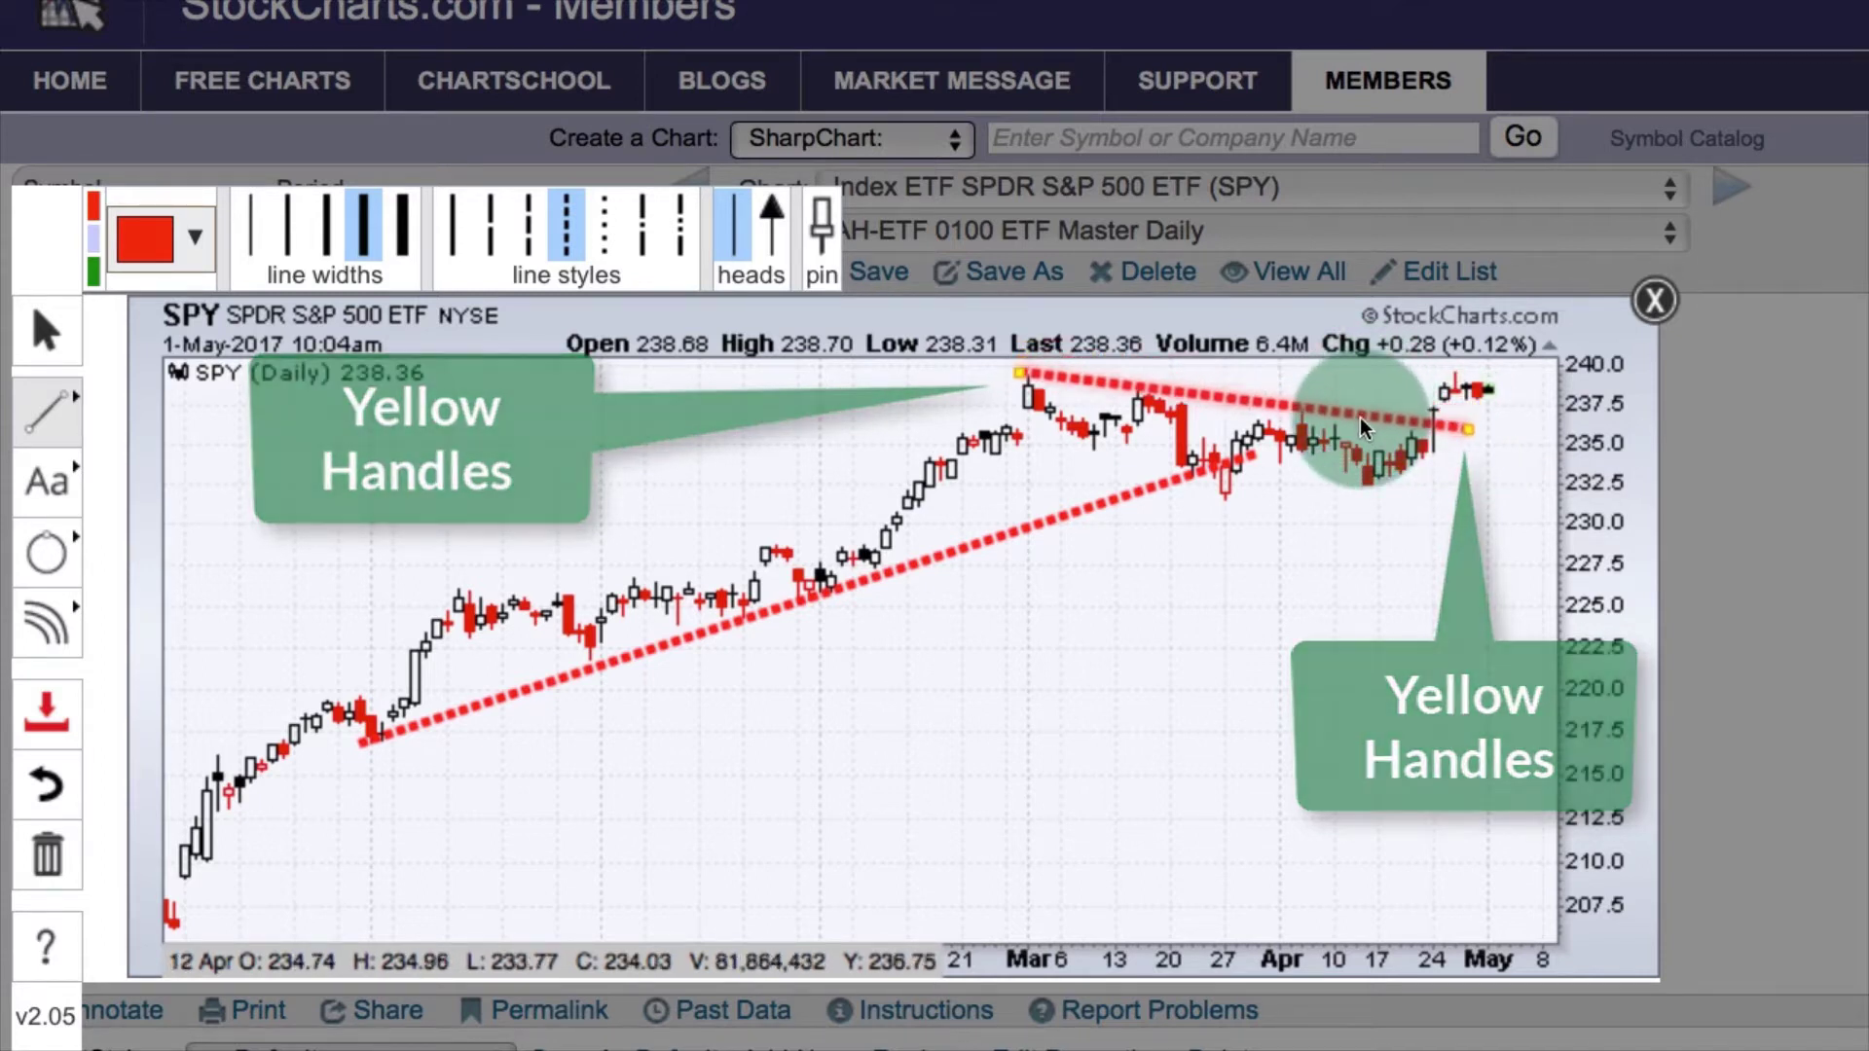
drag(1361, 417, 1362, 420)
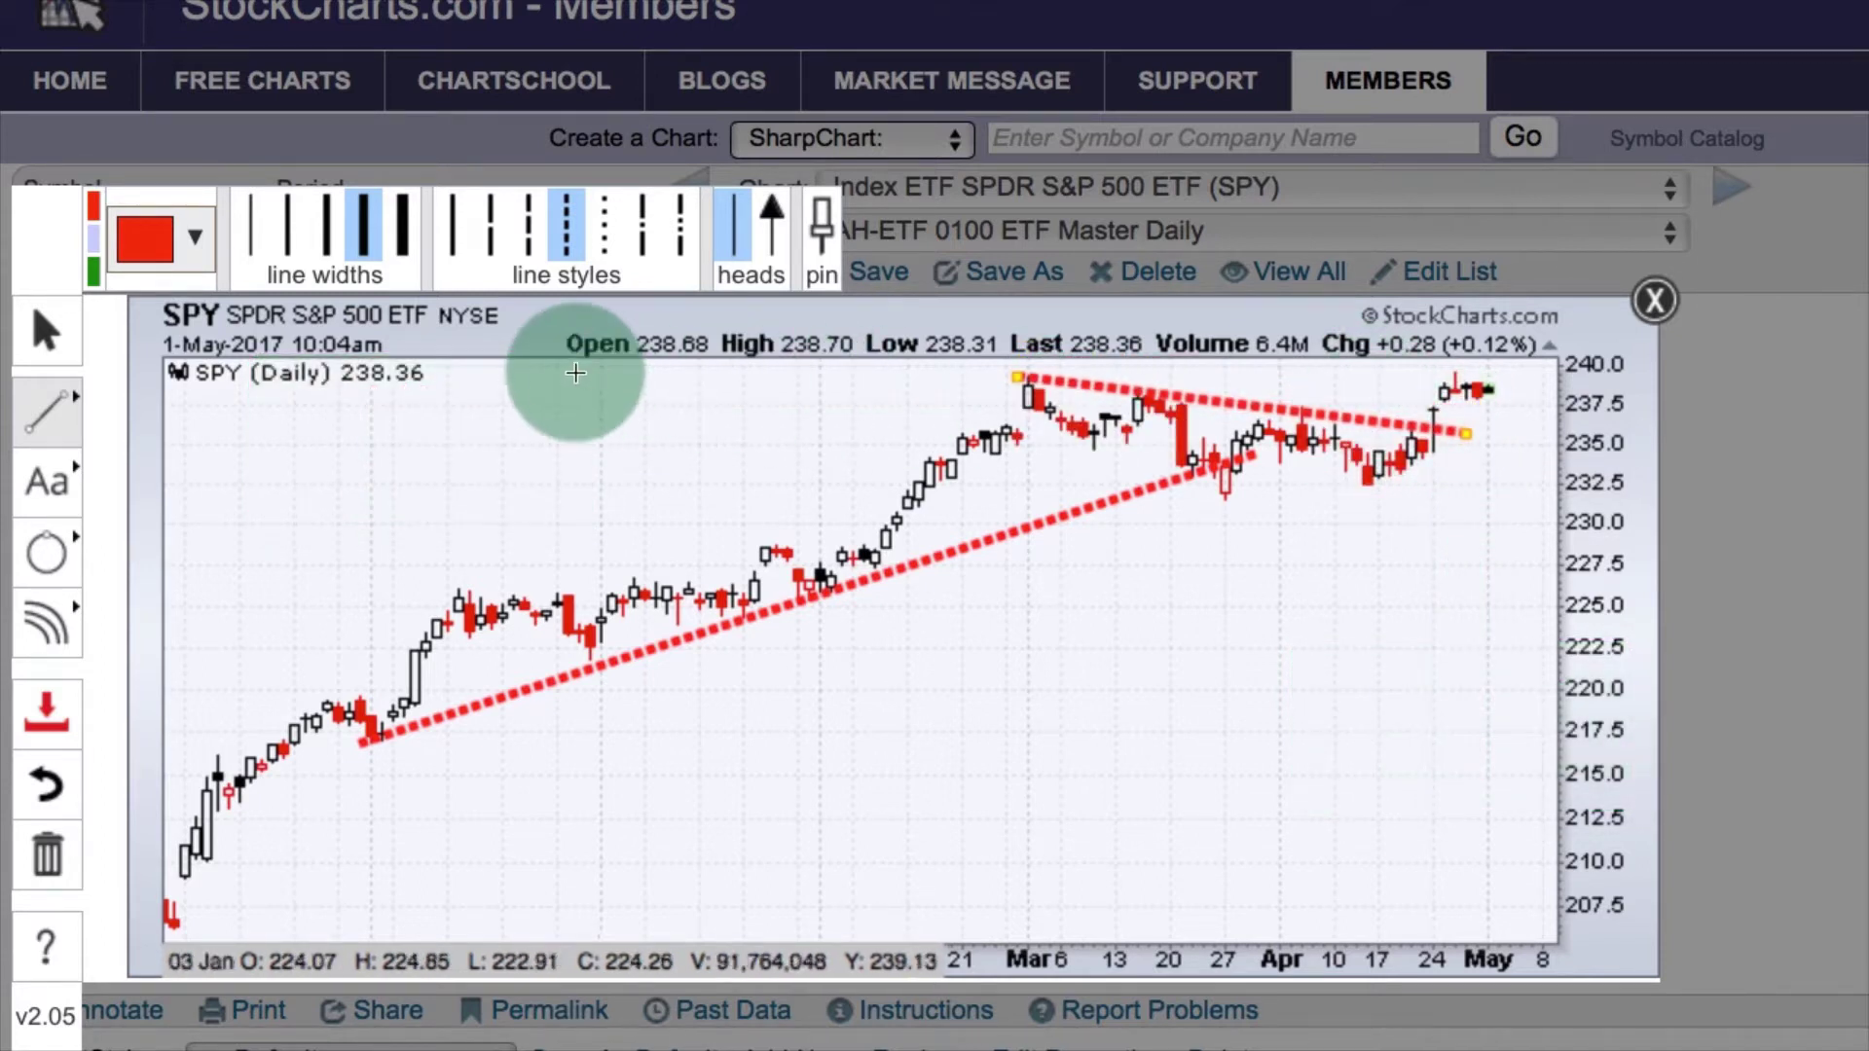
click(93, 269)
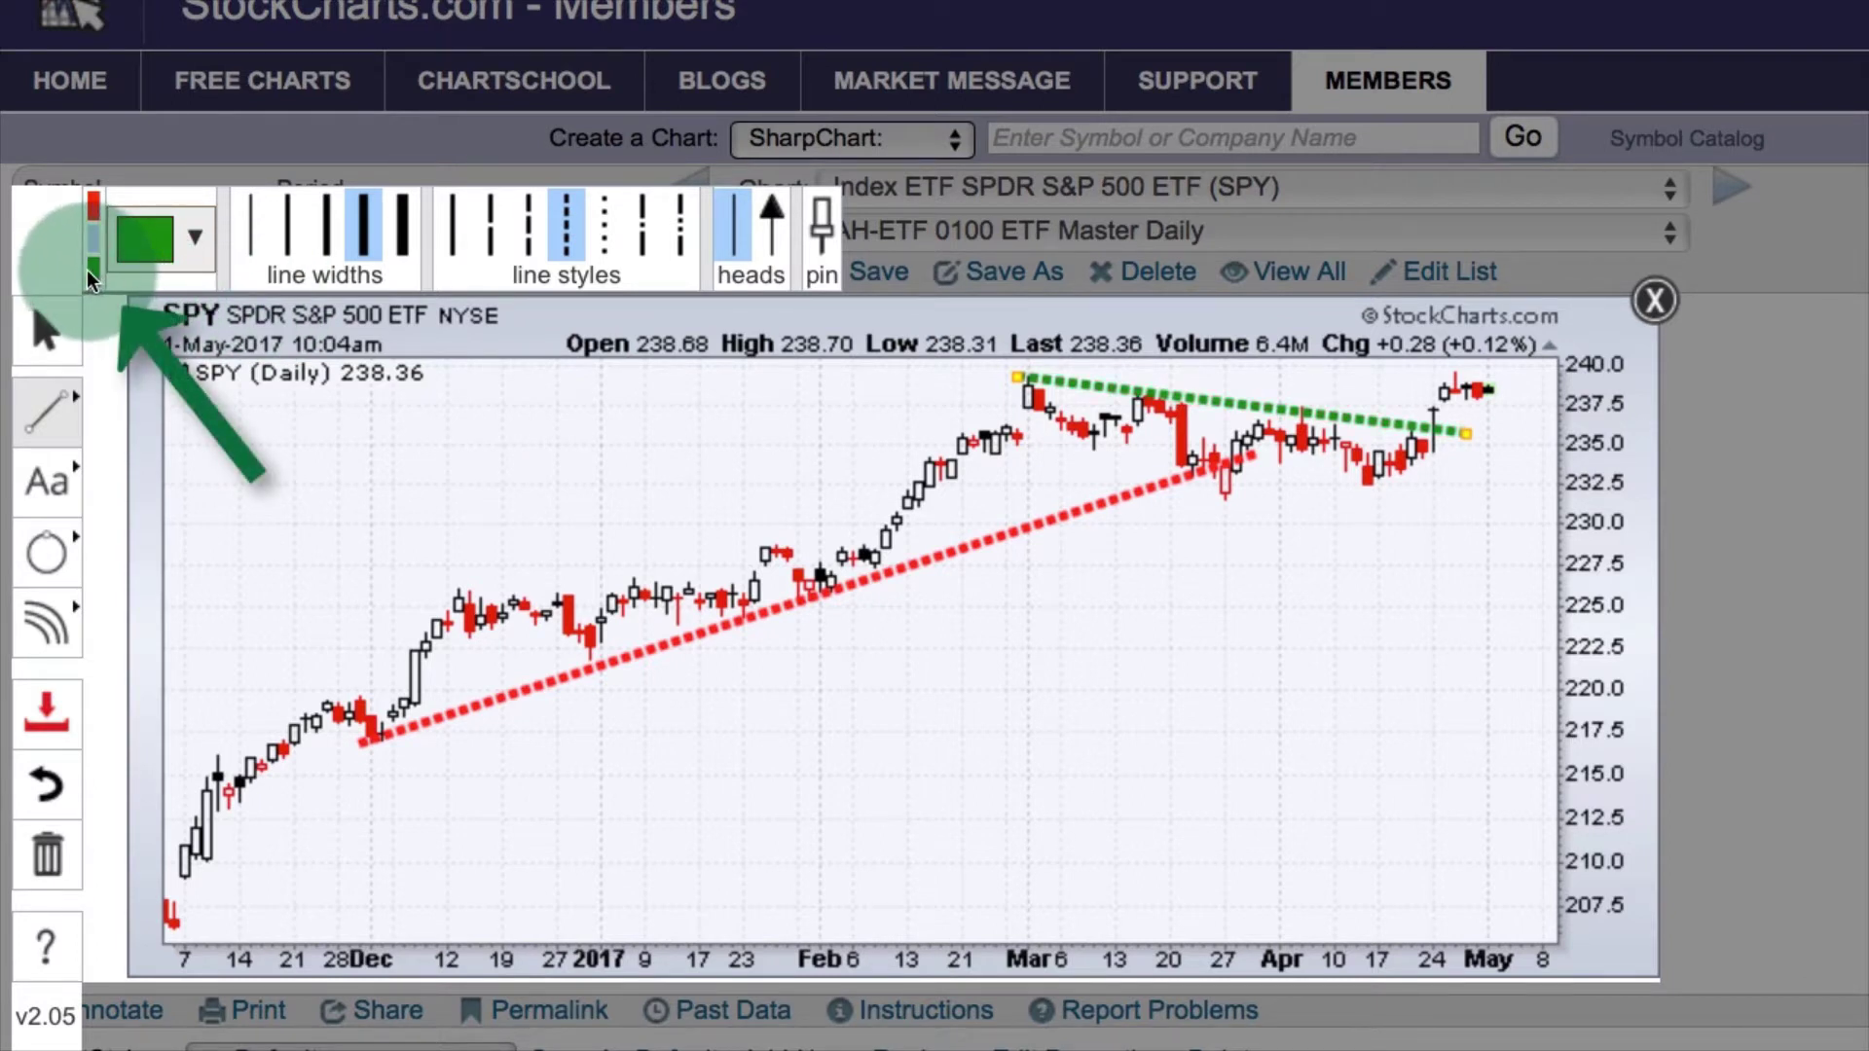
Give the green trendline a thinner width, solid style and an arrowhead.
click(283, 226)
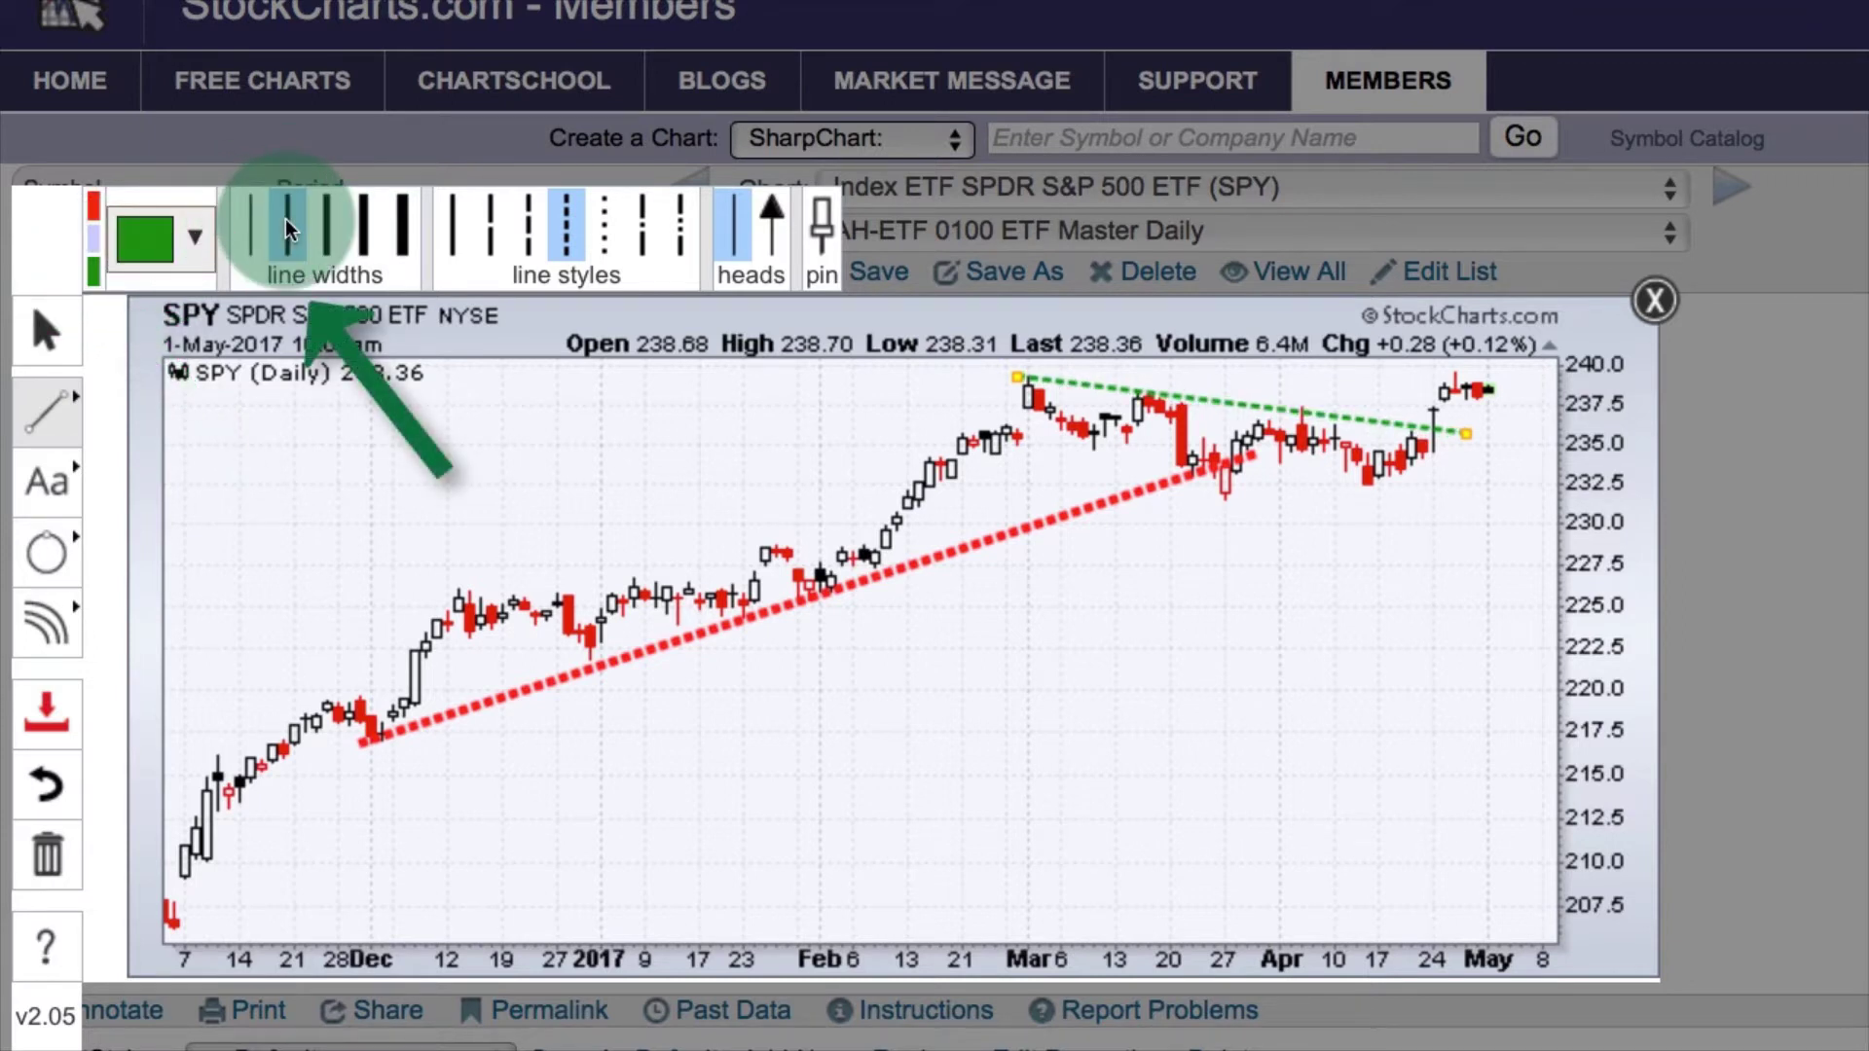
click(452, 226)
click(772, 226)
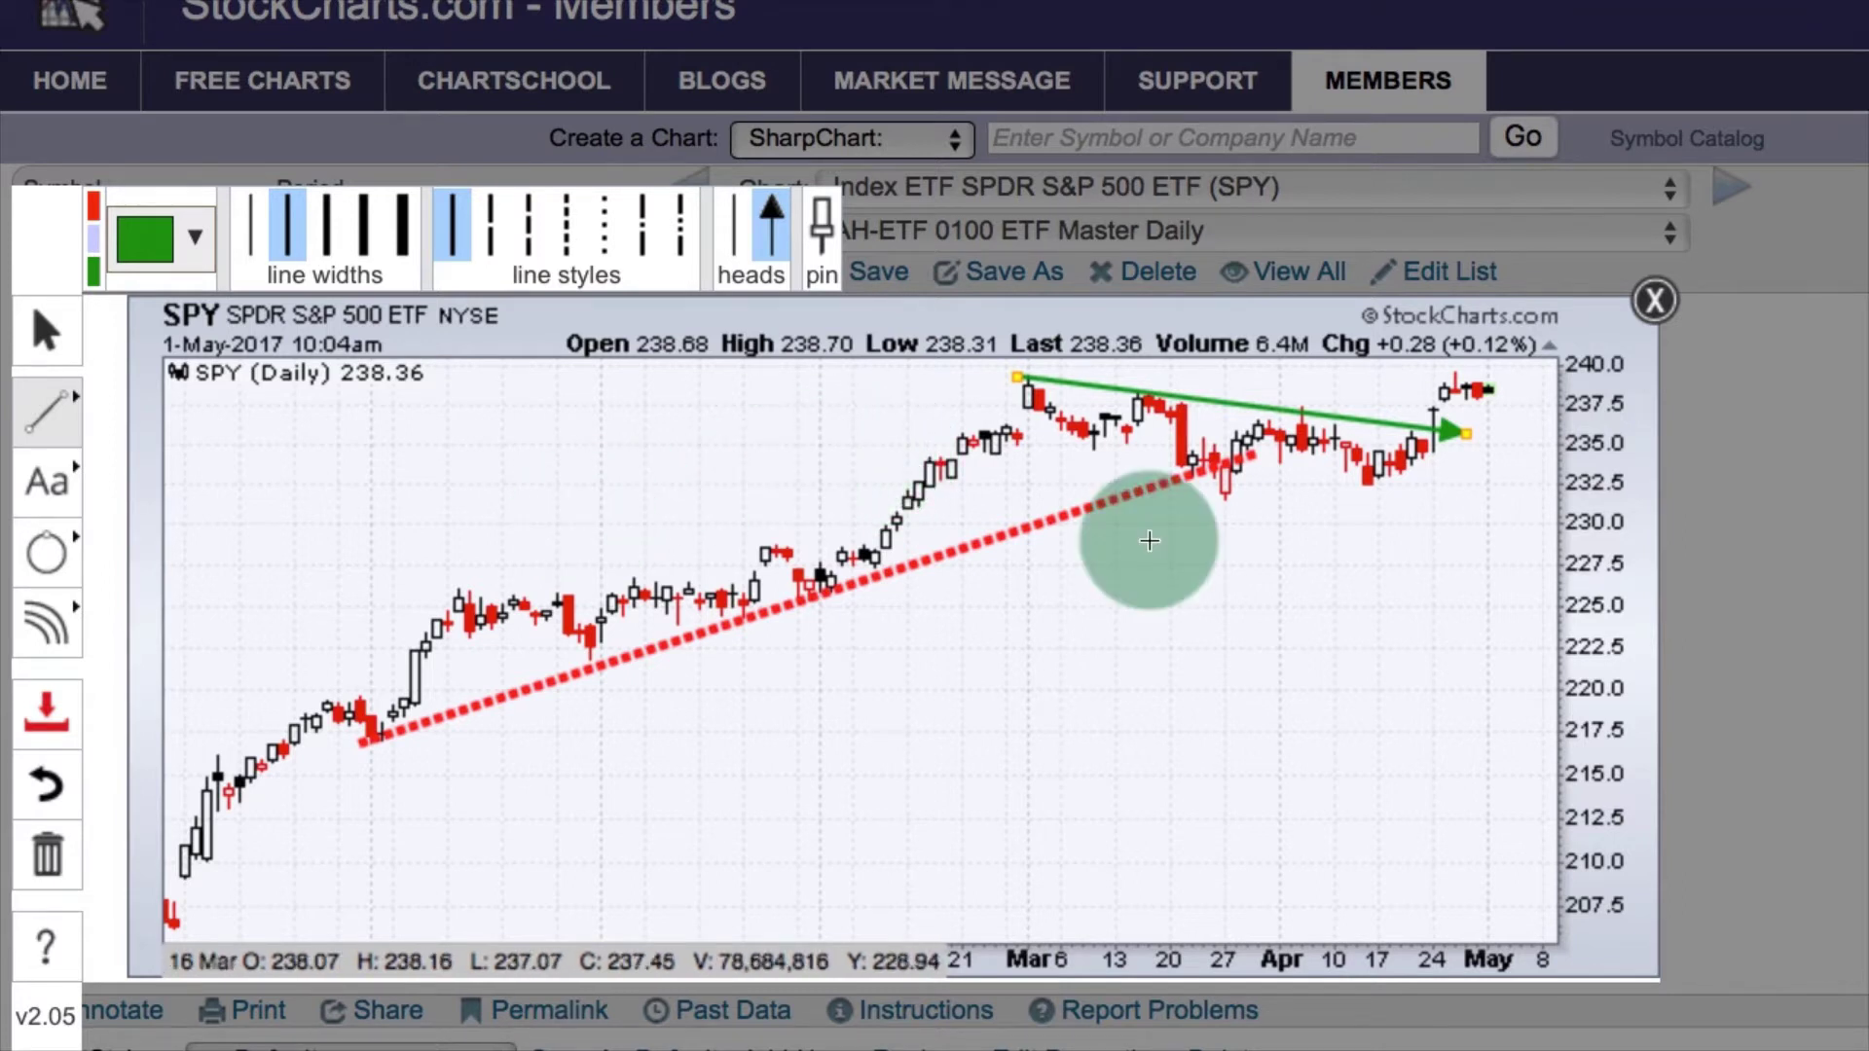
Draw a Fibonacci Retracement on SPY from the low up to the March high.
click(49, 625)
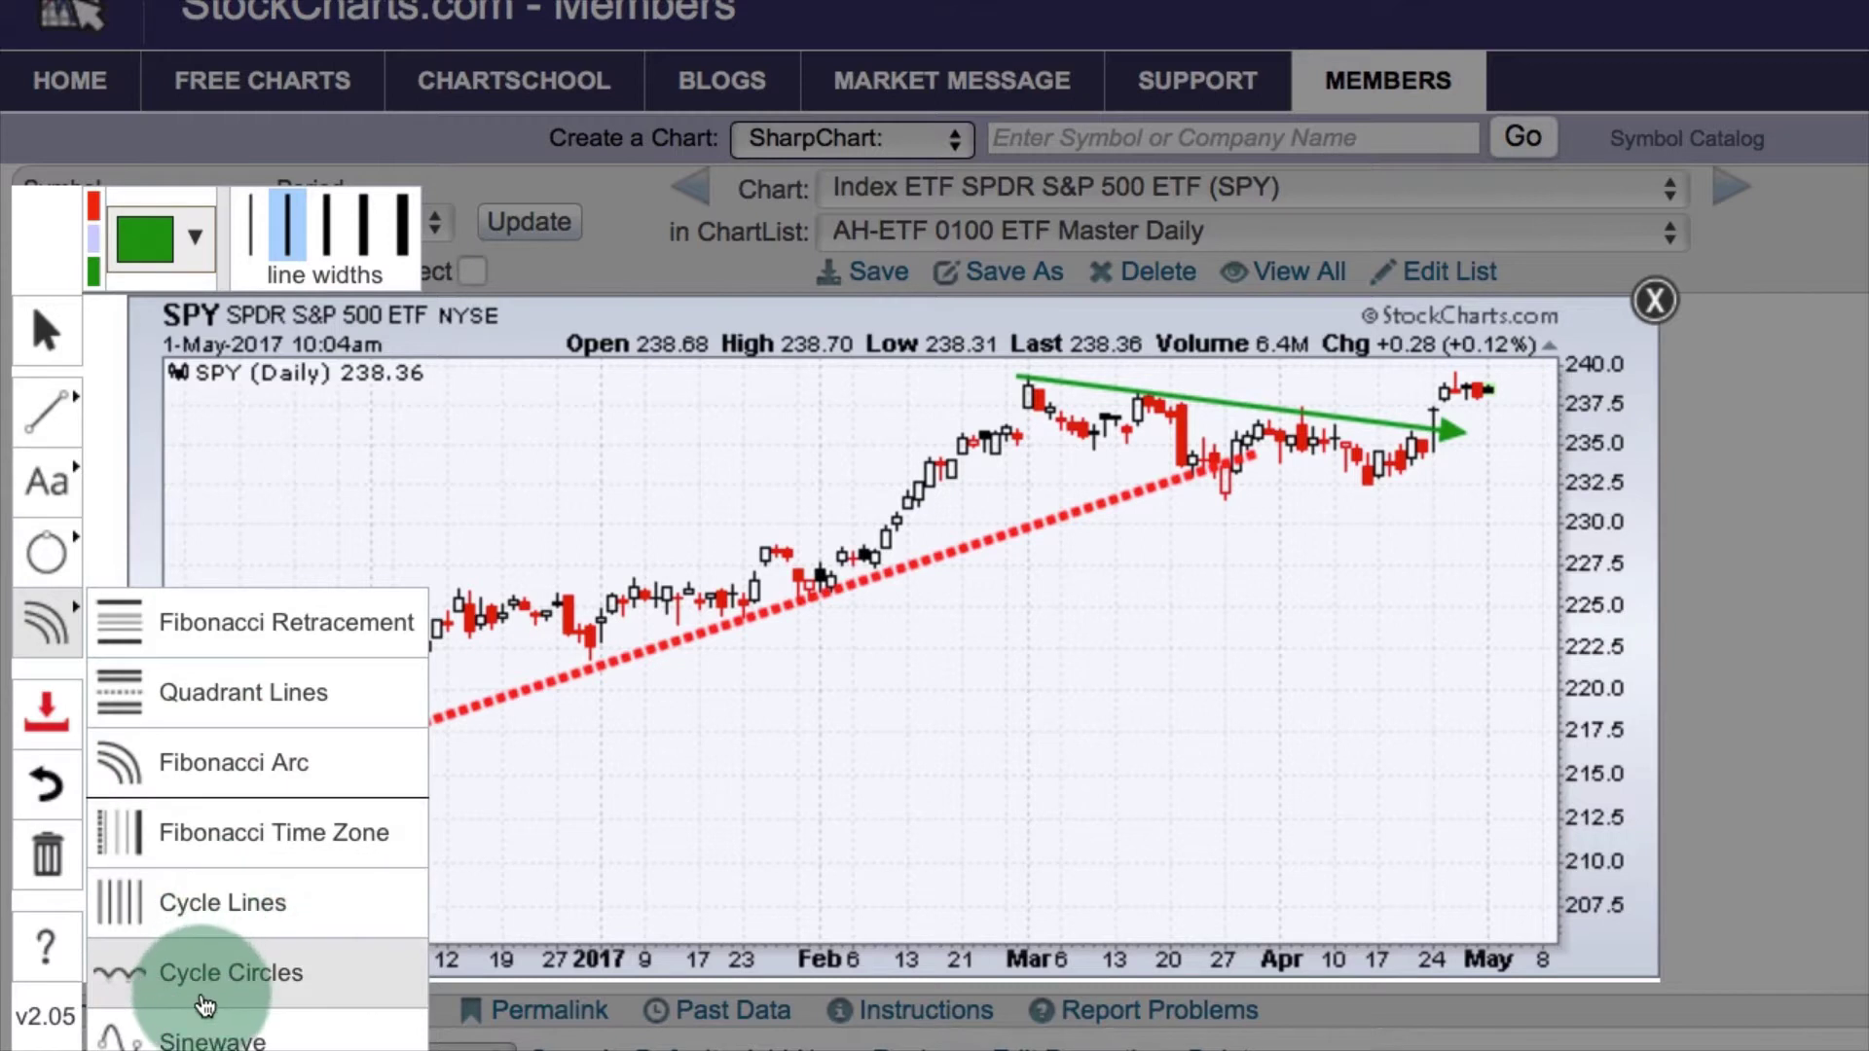
click(249, 632)
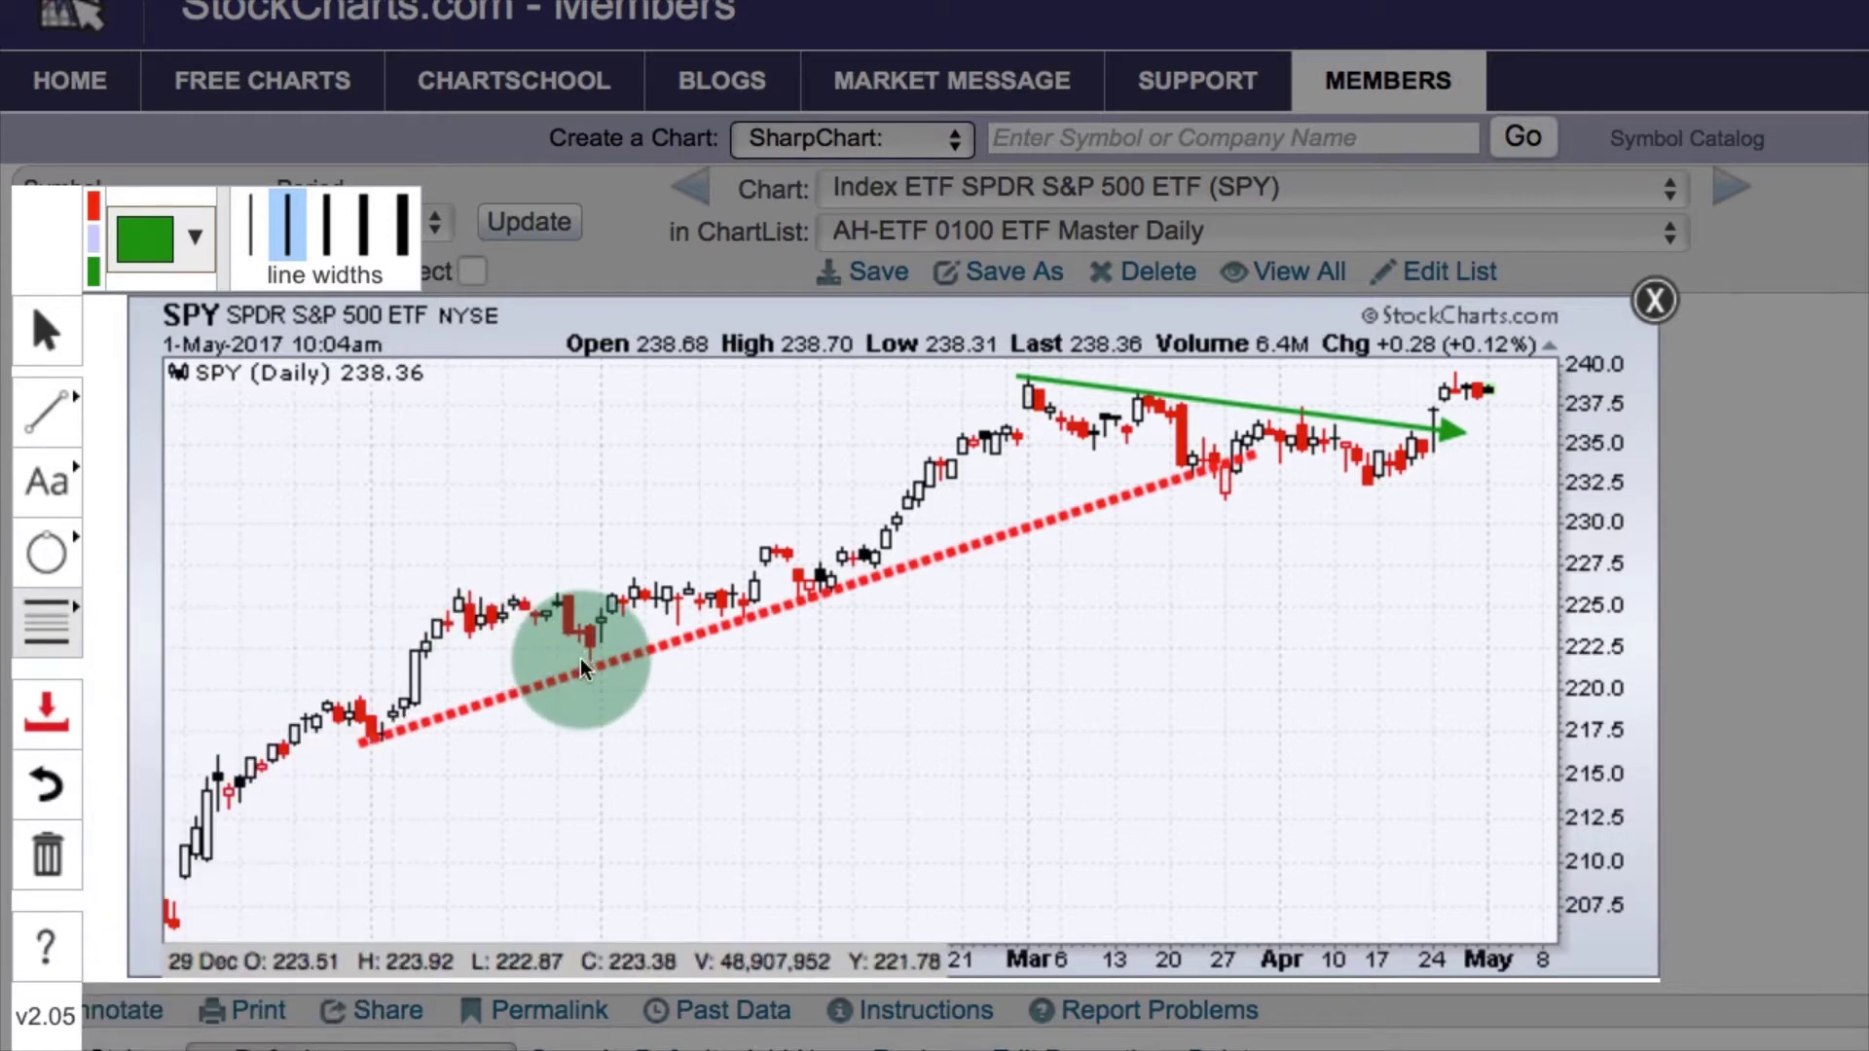
drag(584, 668, 1048, 378)
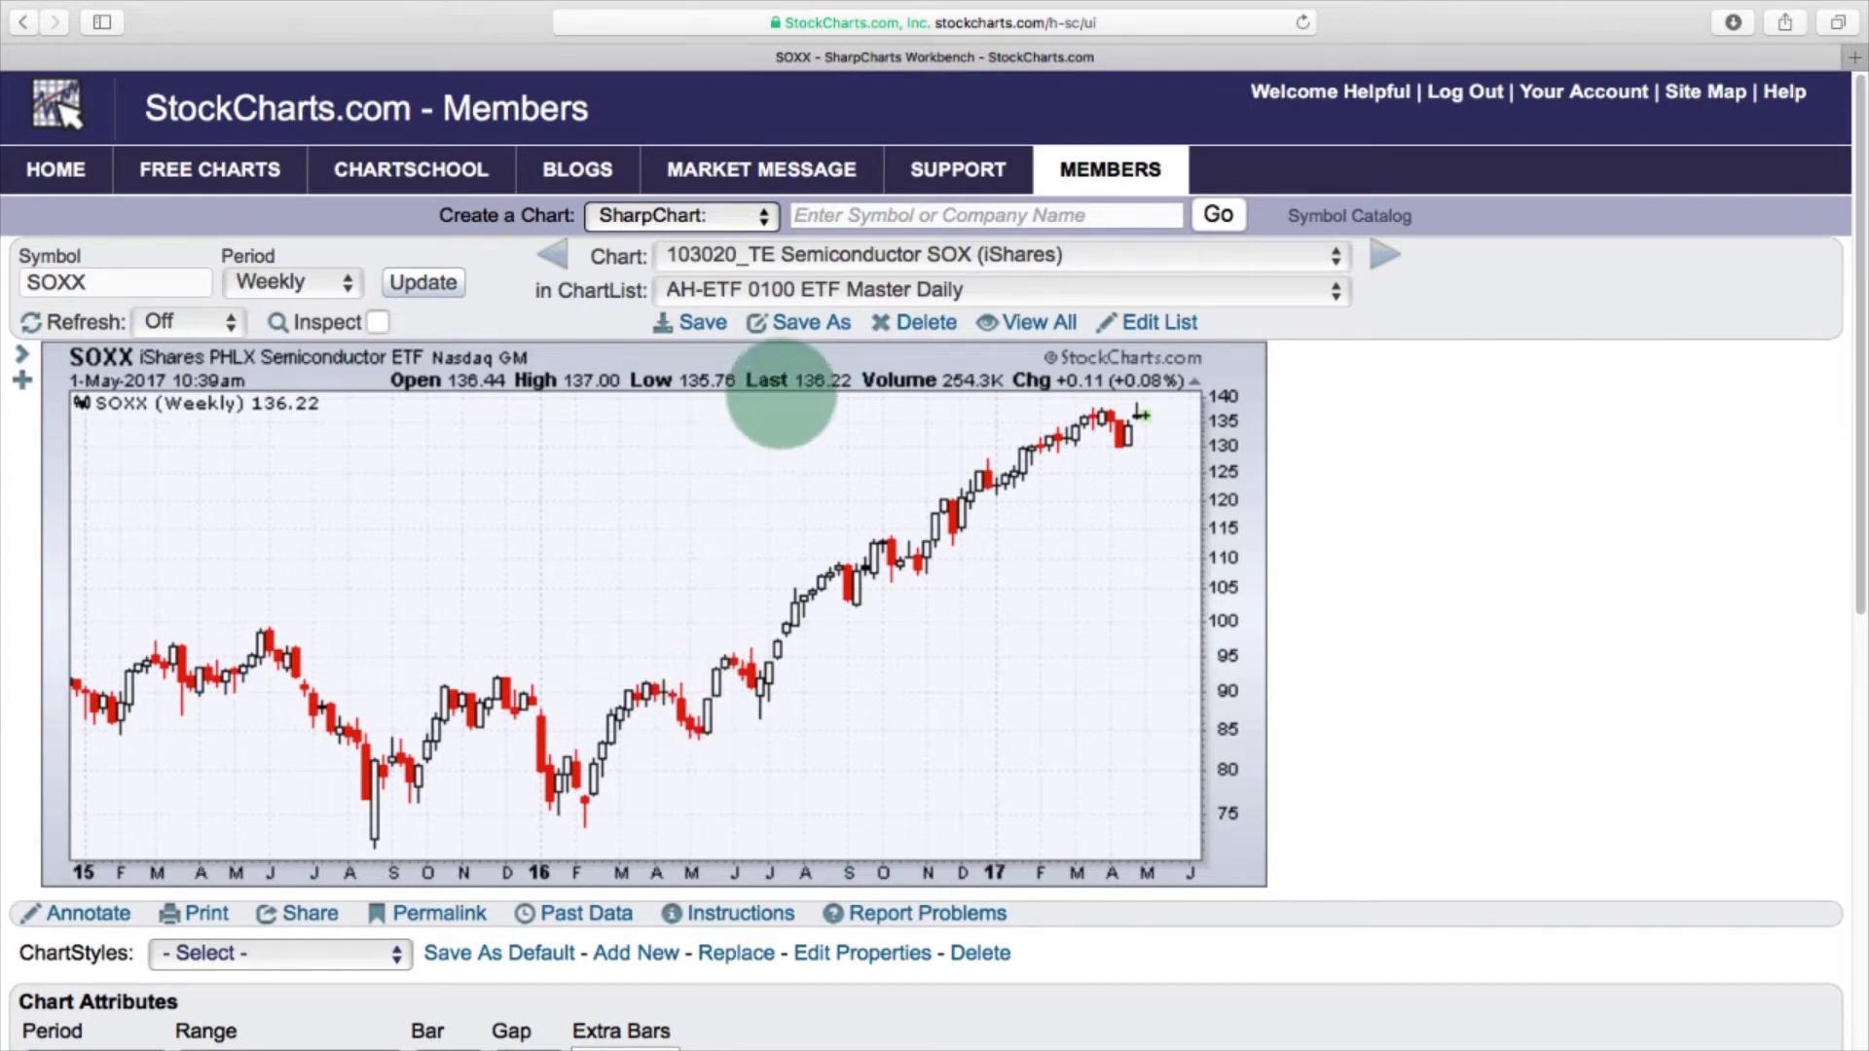
Load the saved 103020_TE Semiconductor (SPDR) XSD chart and open it in ChartNotes.
click(828, 251)
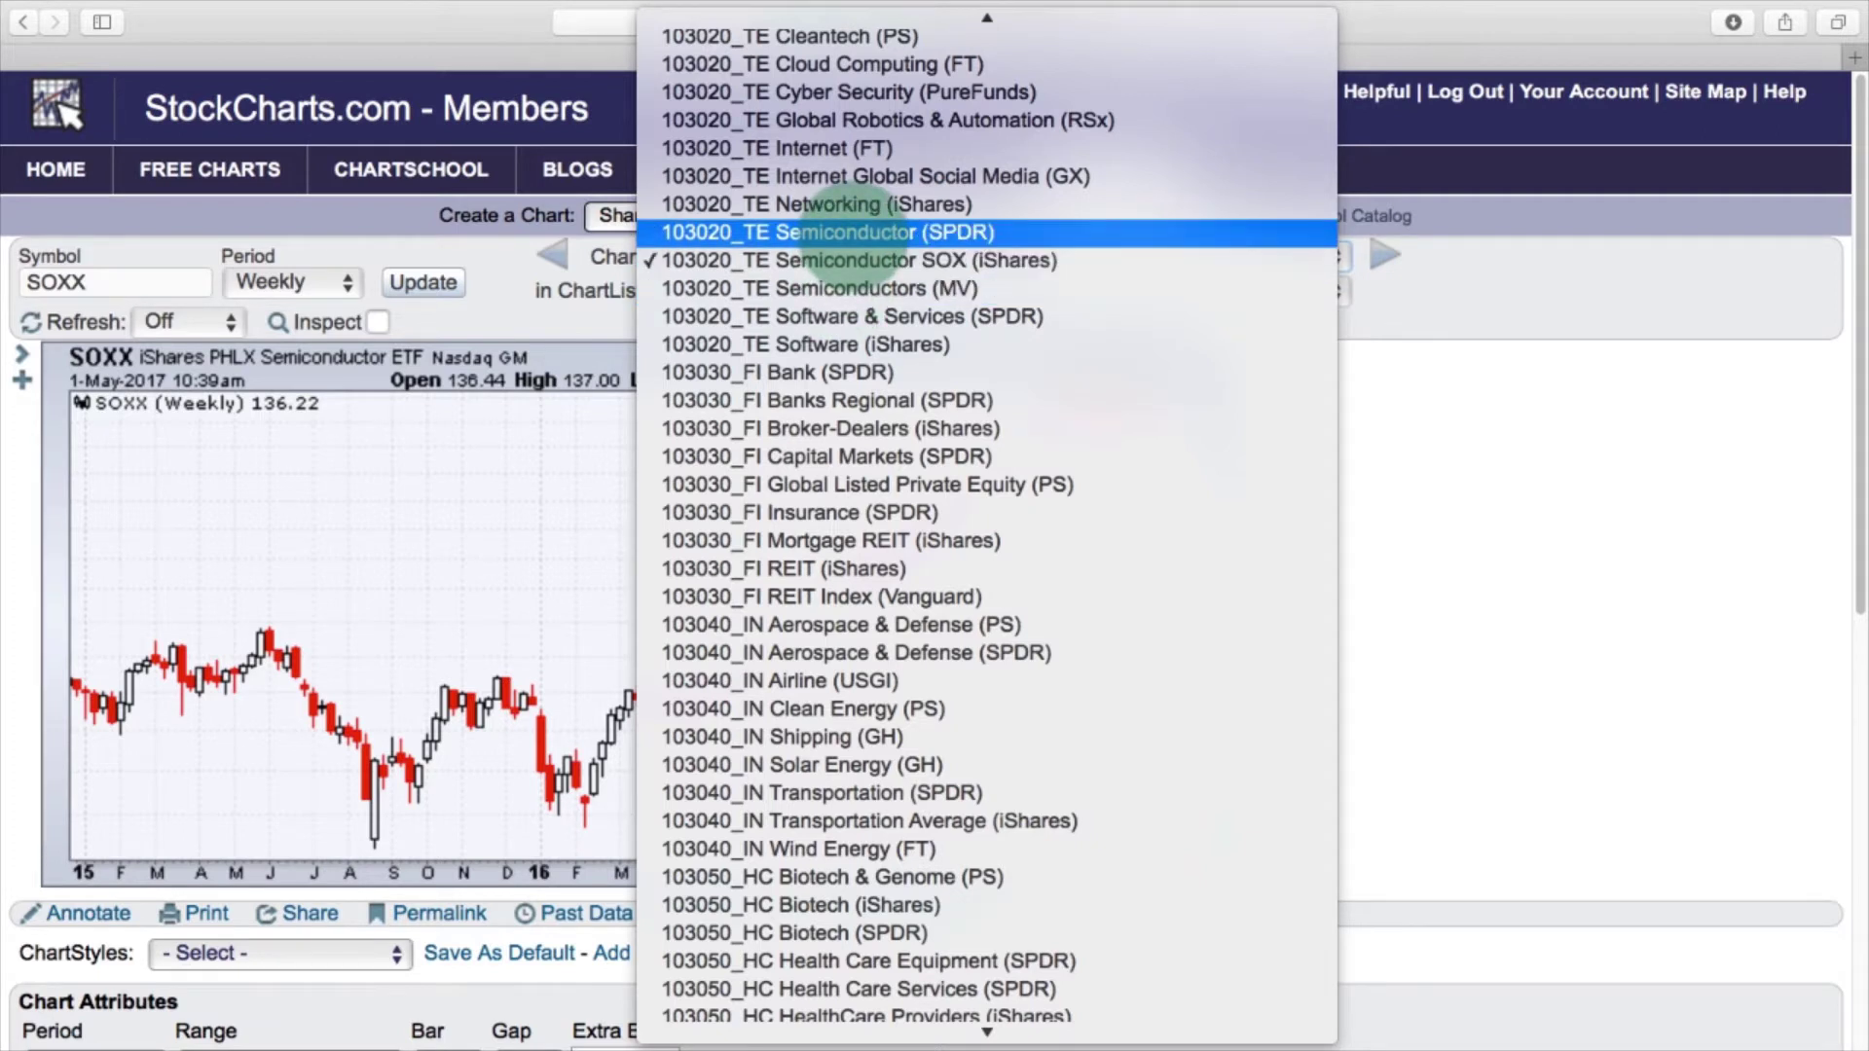
click(866, 260)
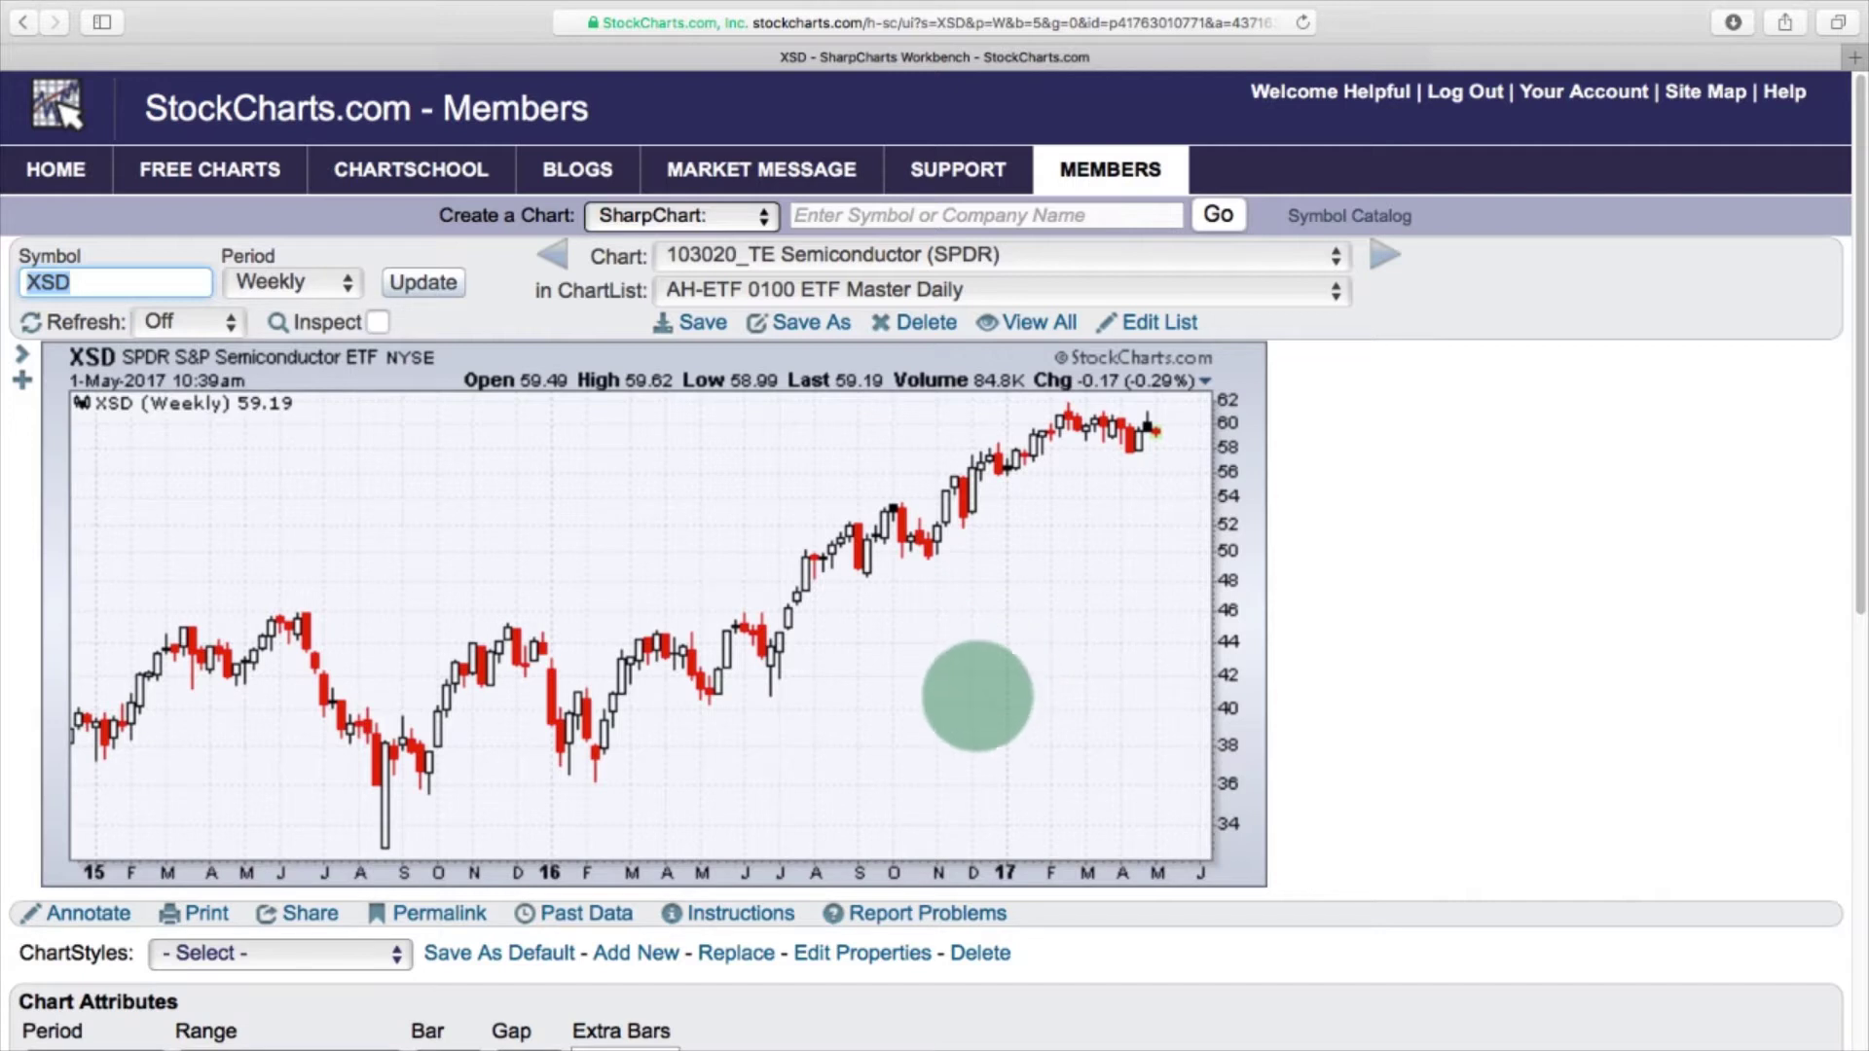
click(83, 913)
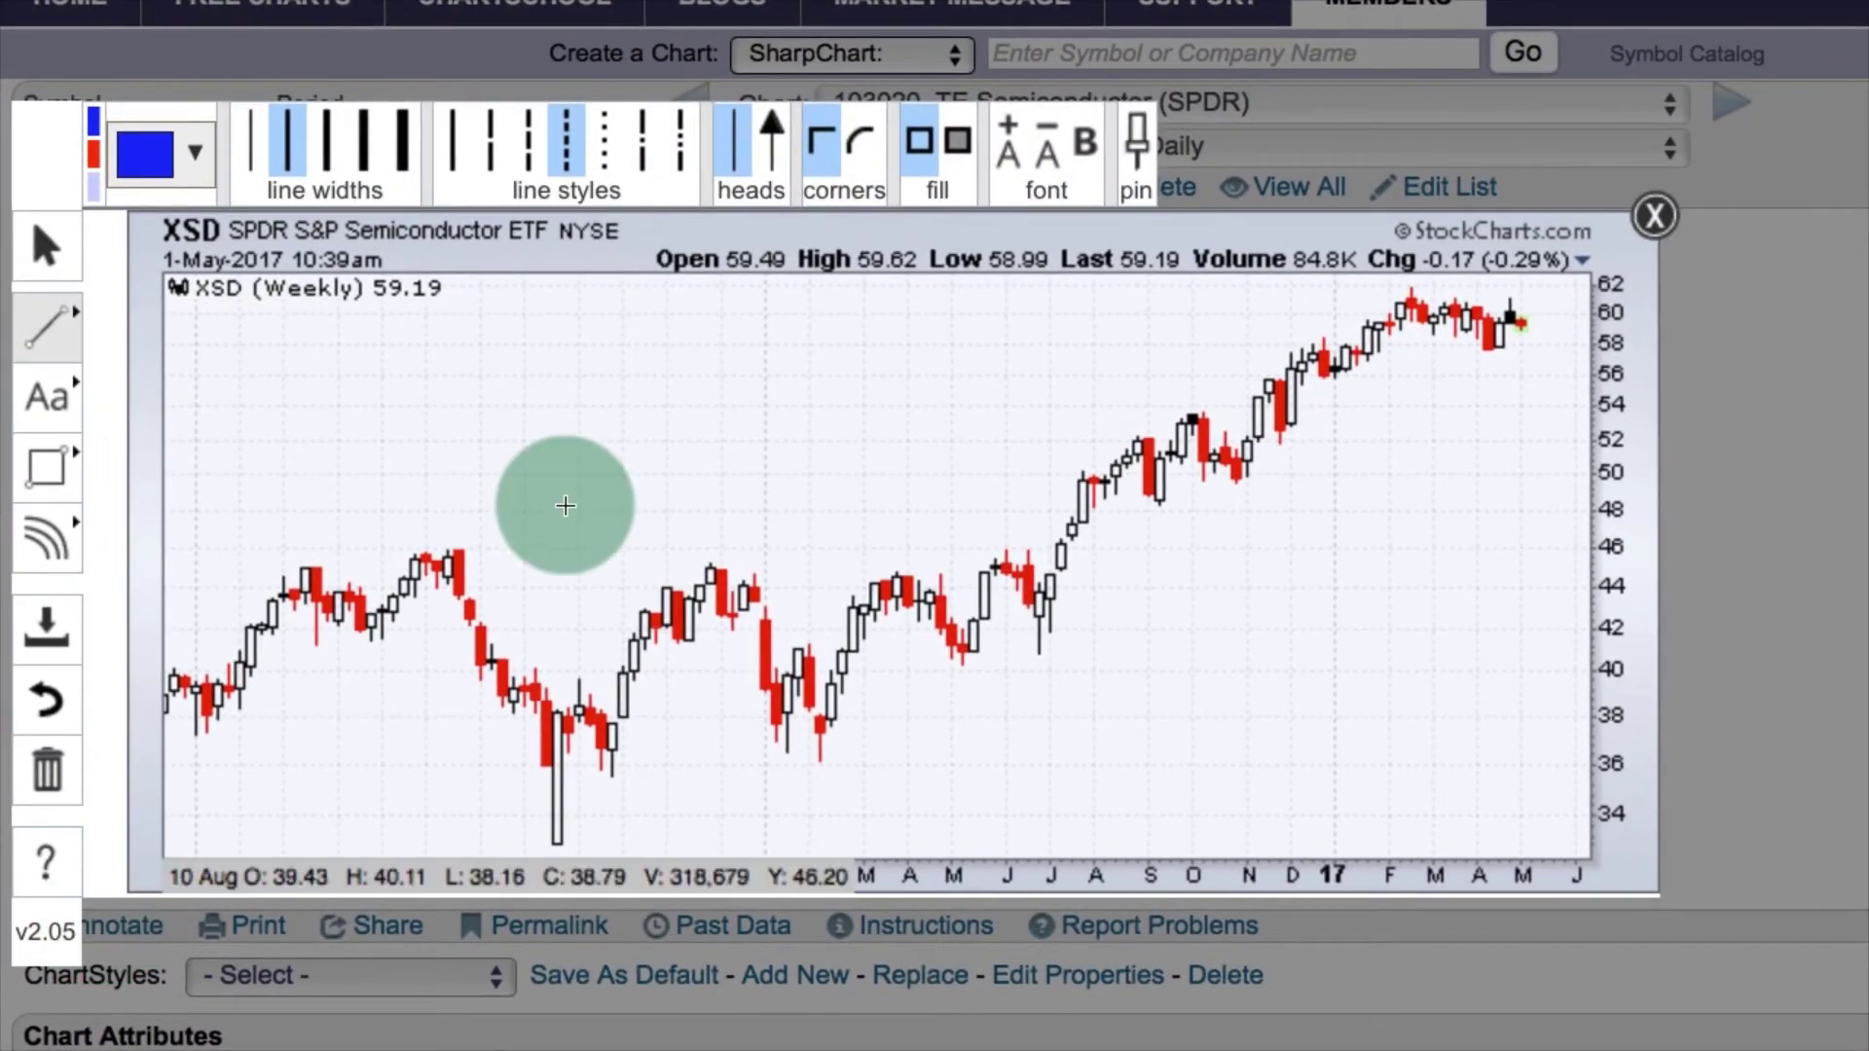
Draw a horizontal line at 46 and save, then add a rising 2016-low trendline and pennant.
drag(288, 552, 1169, 555)
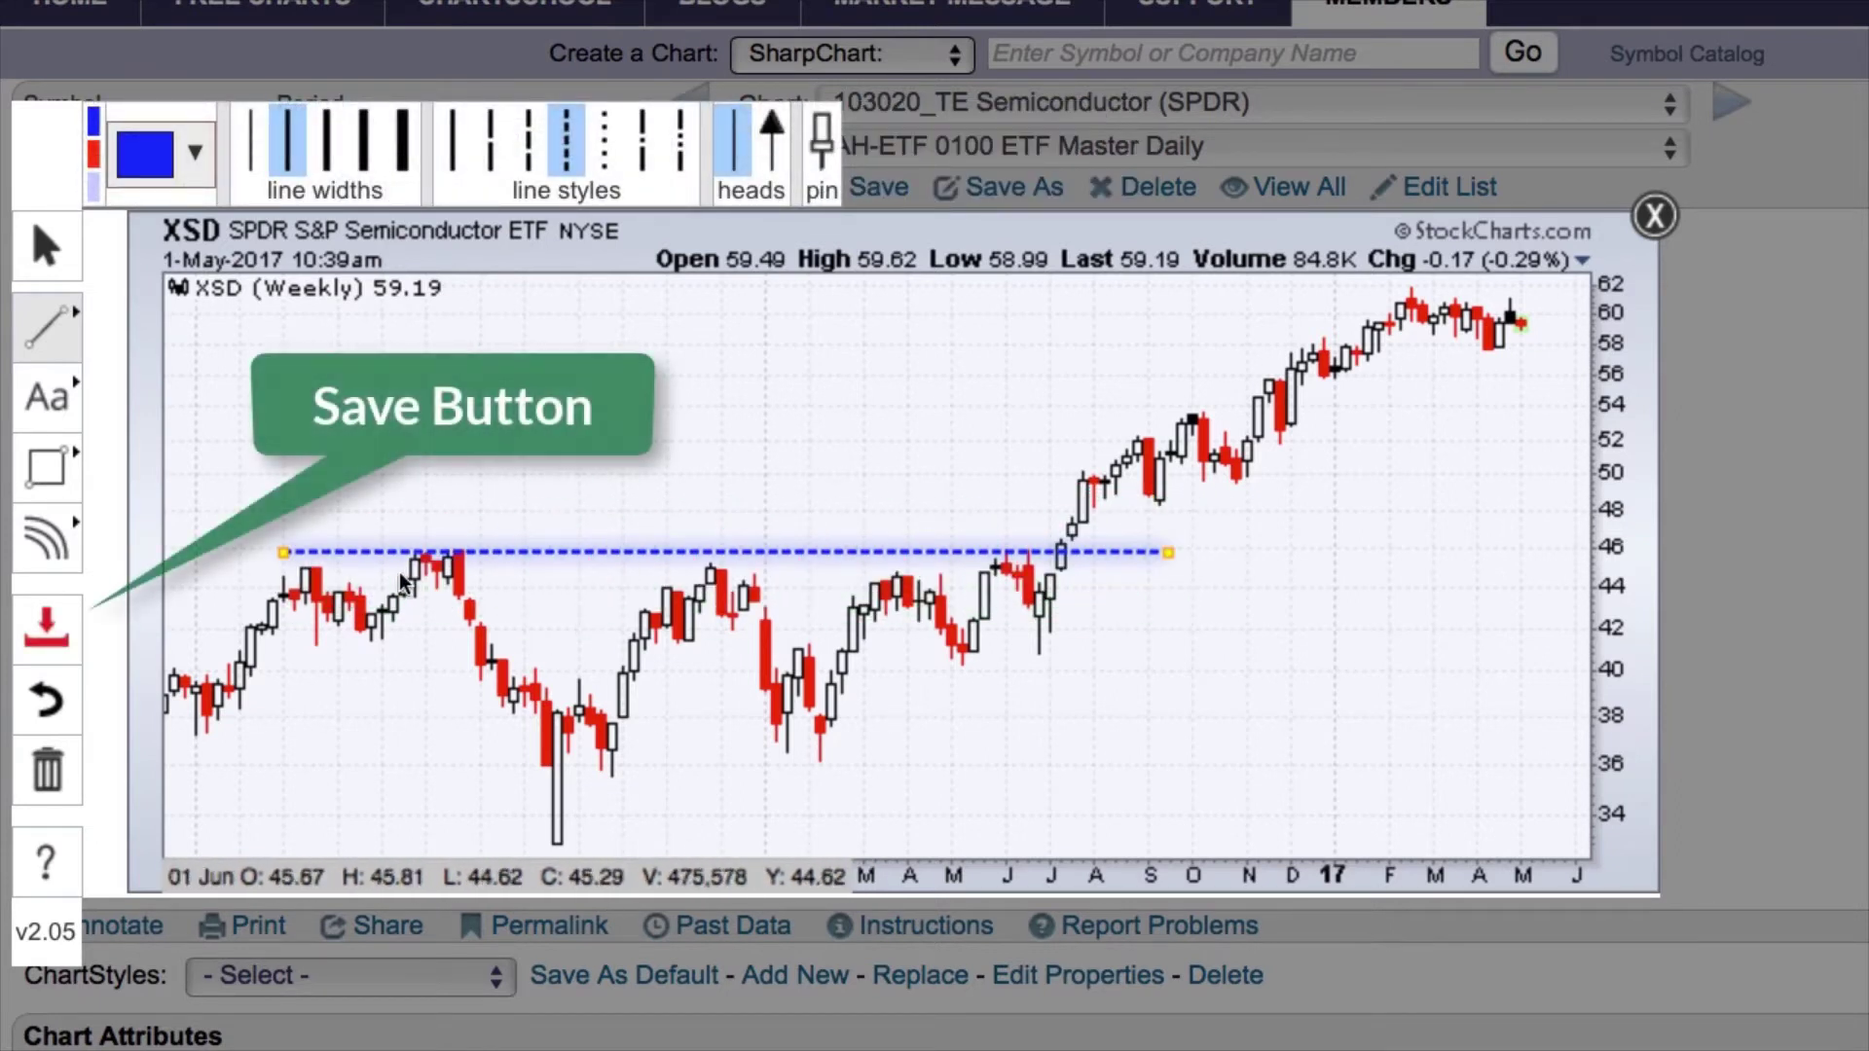
click(39, 634)
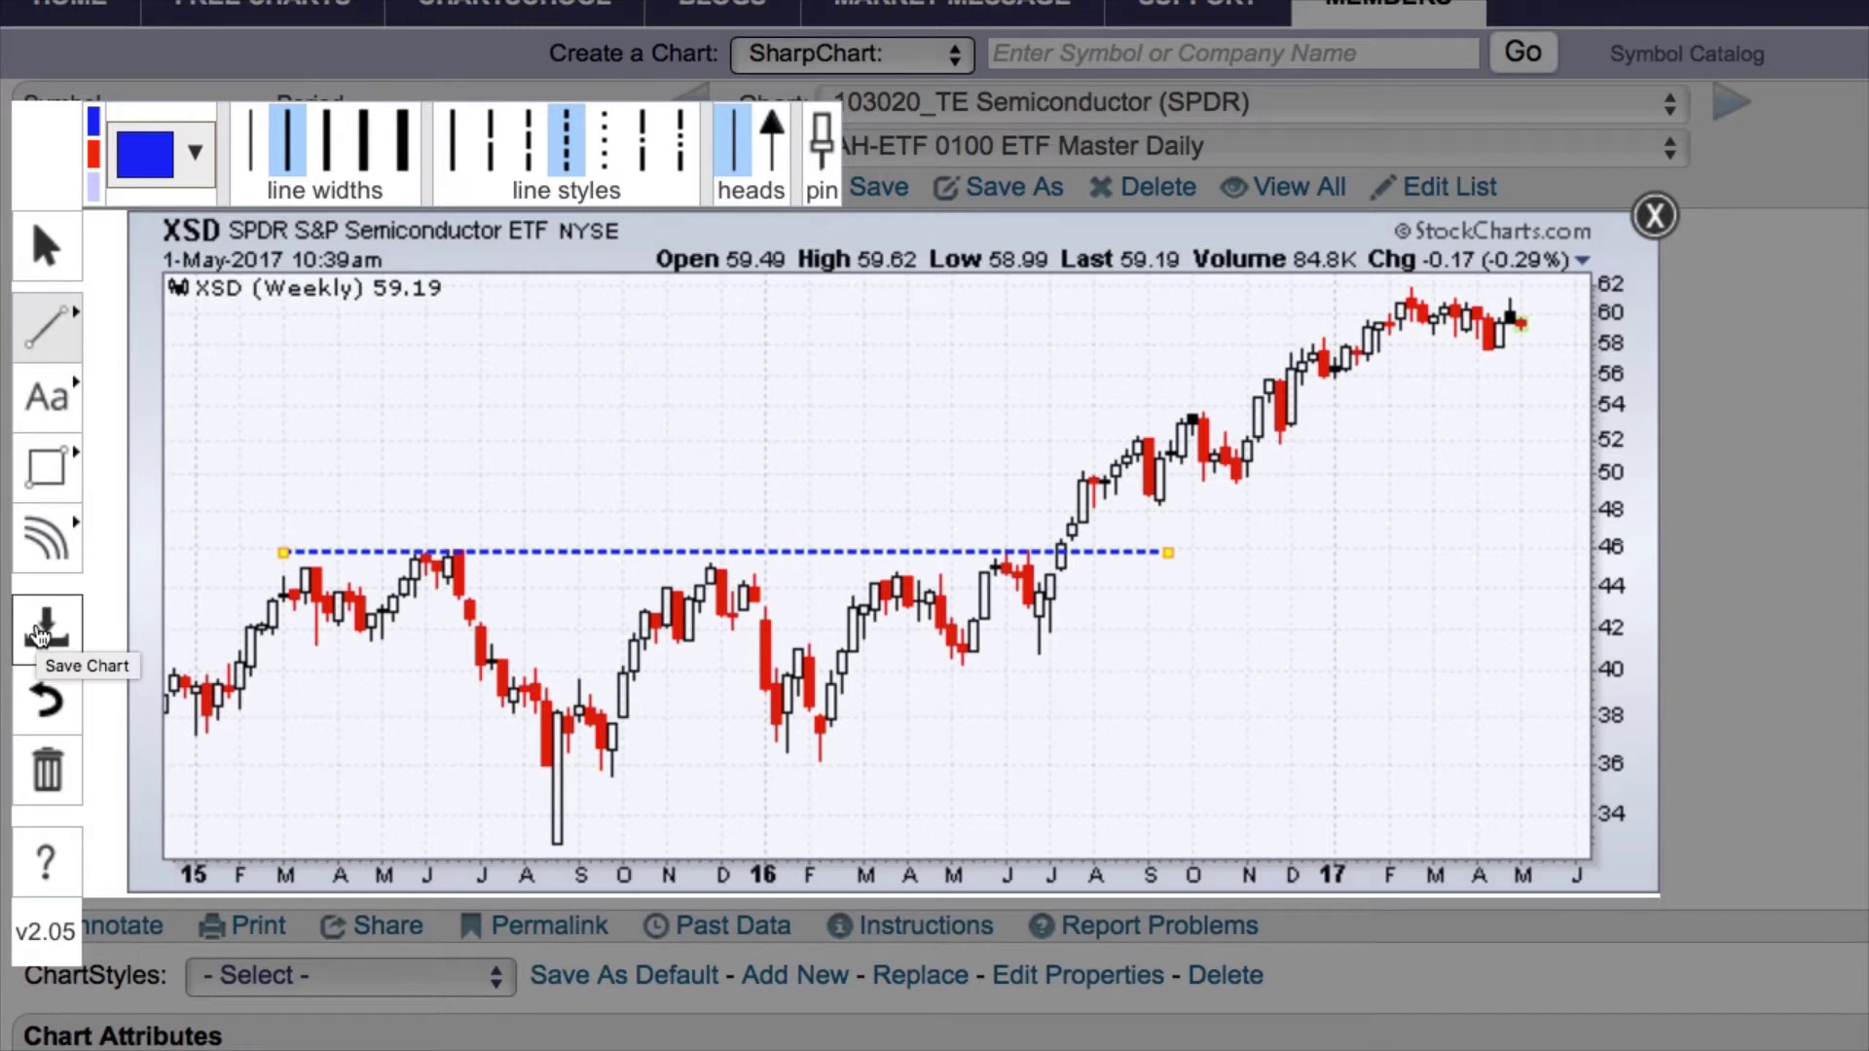
mouse_move(810, 764)
mouse_down()
mouse_move(1586, 397)
mouse_move(1571, 400)
mouse_up()
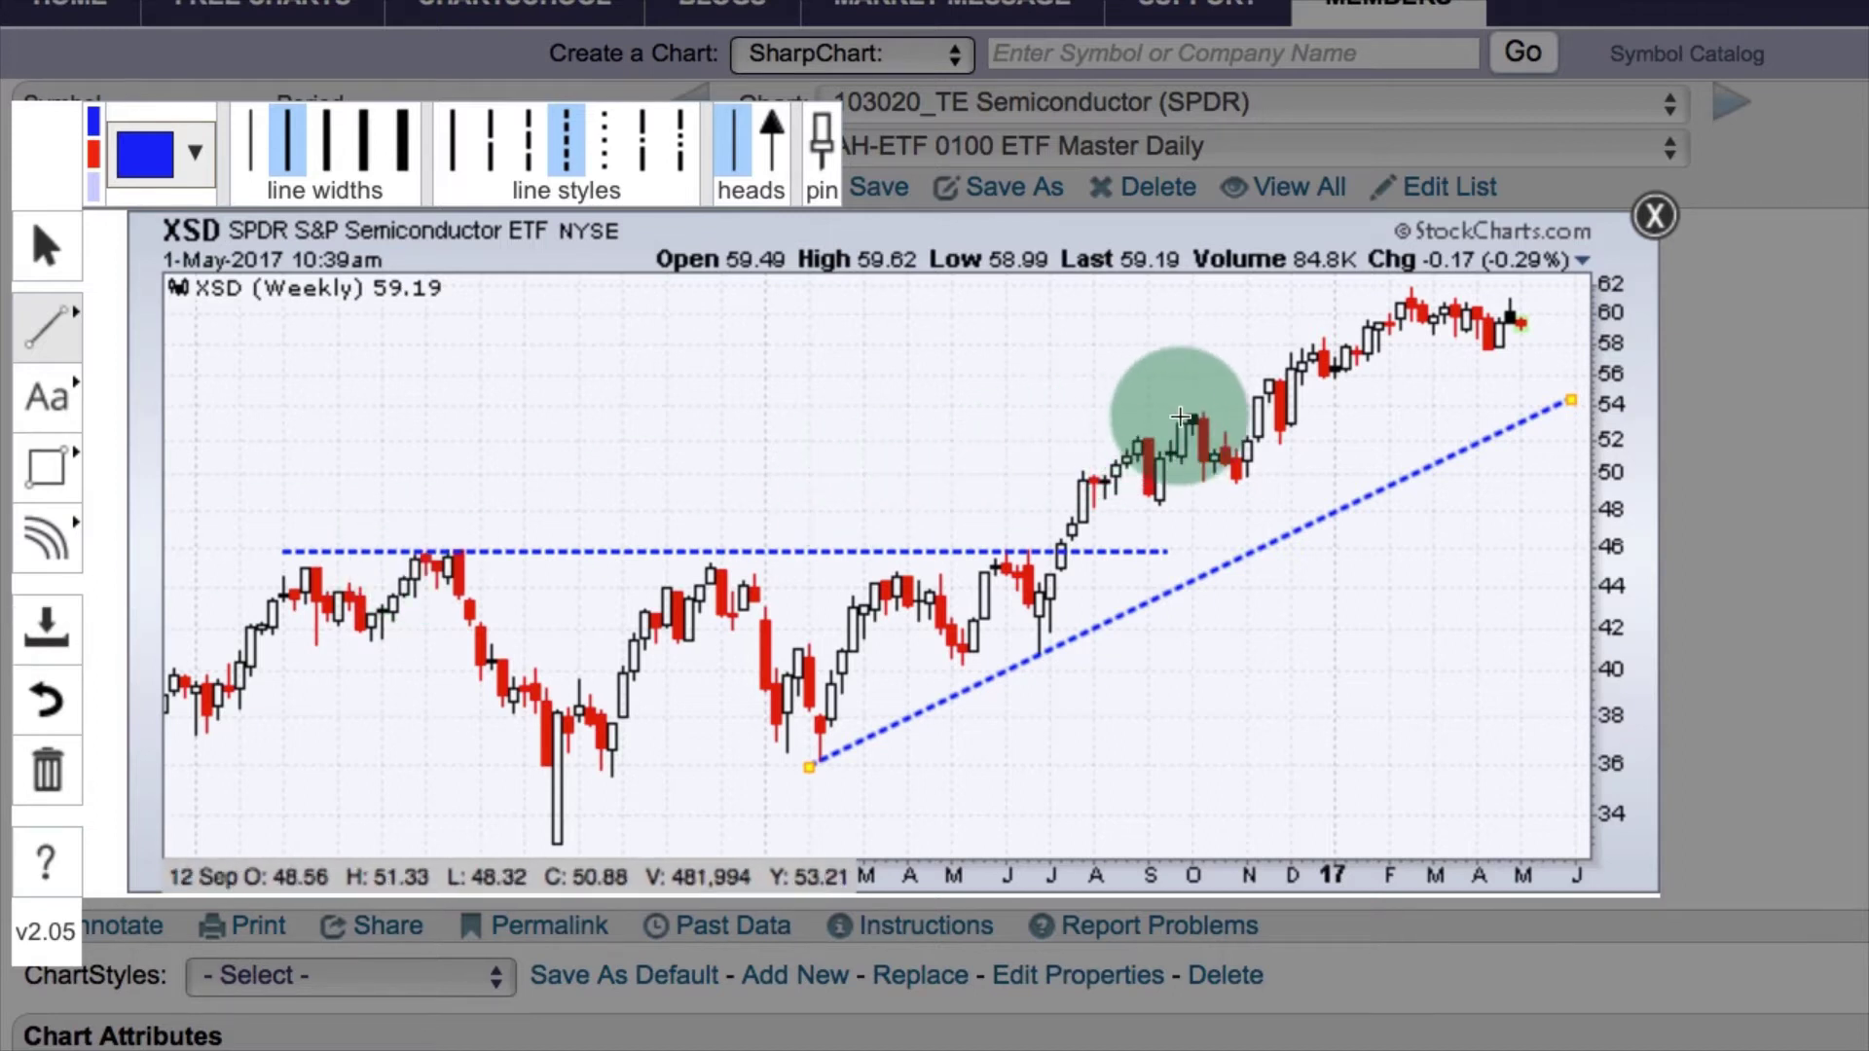
drag(1188, 402, 1266, 451)
drag(1170, 504, 1268, 475)
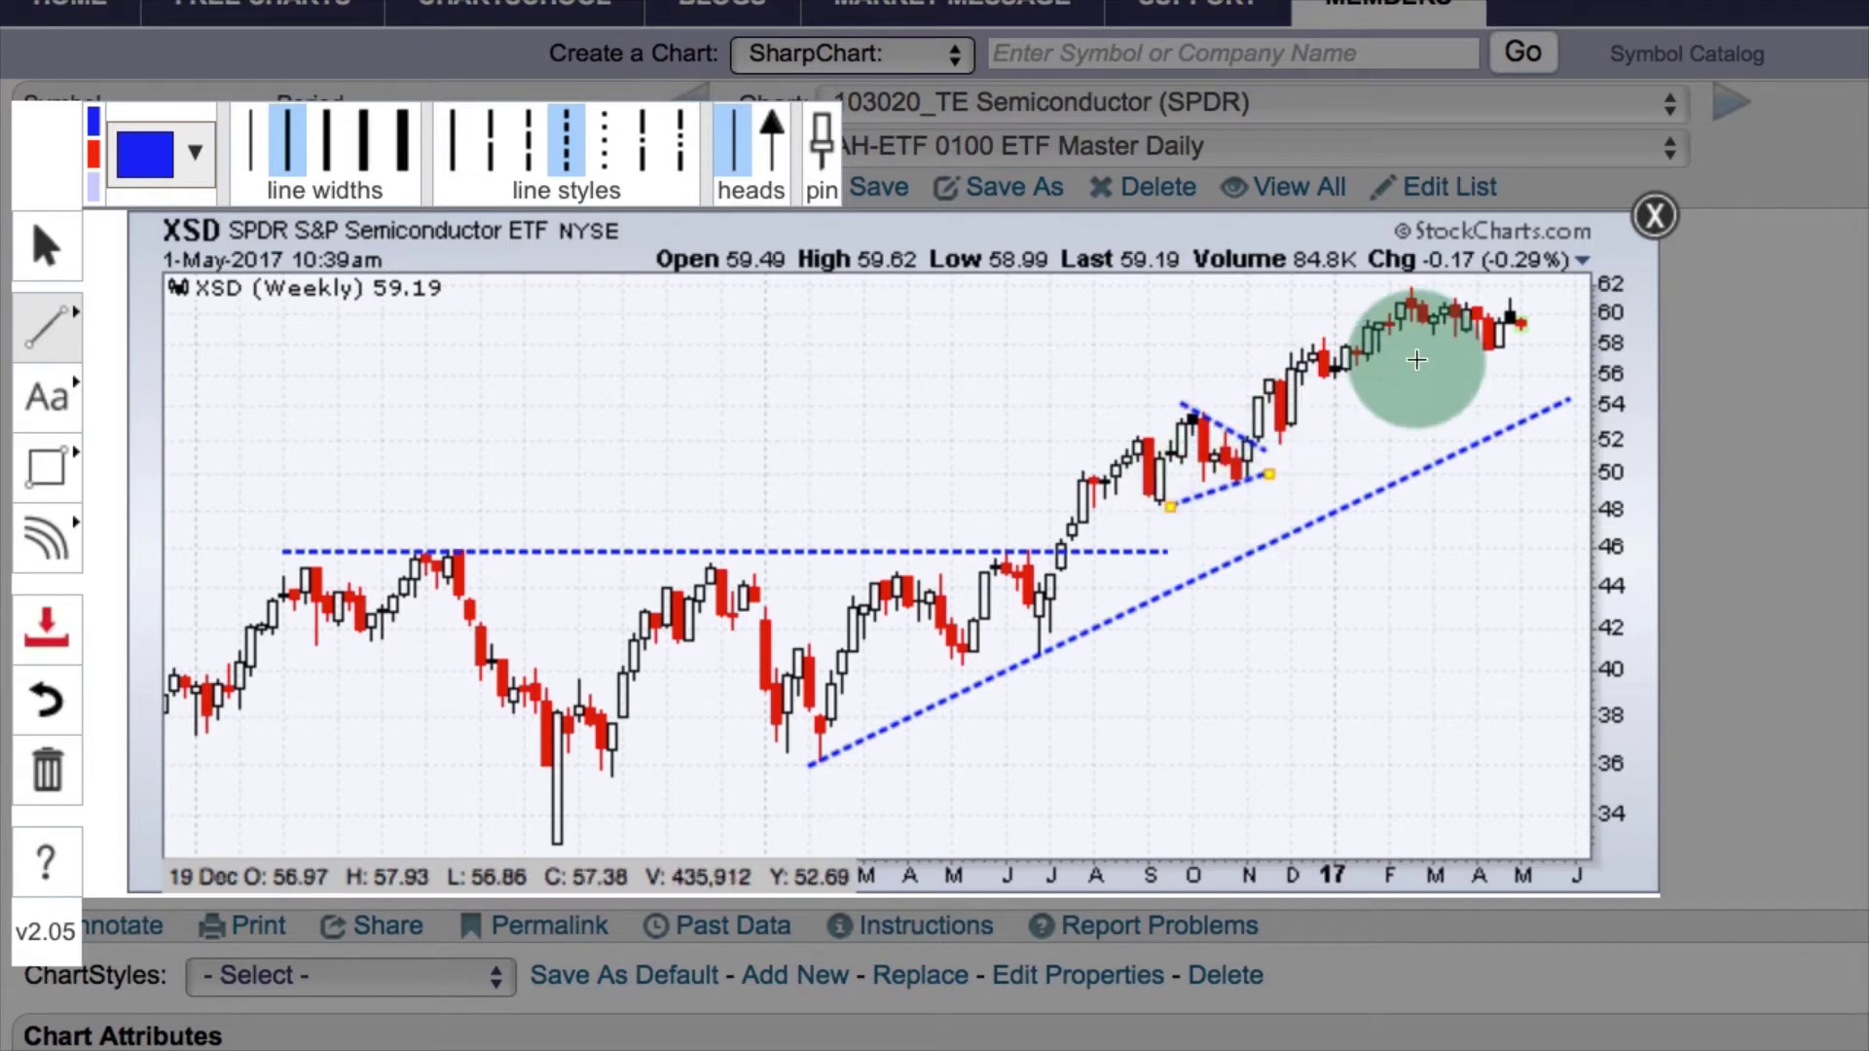
Exit ChartNotes on the XSD chart and answer Yes to save the changes.
click(1656, 216)
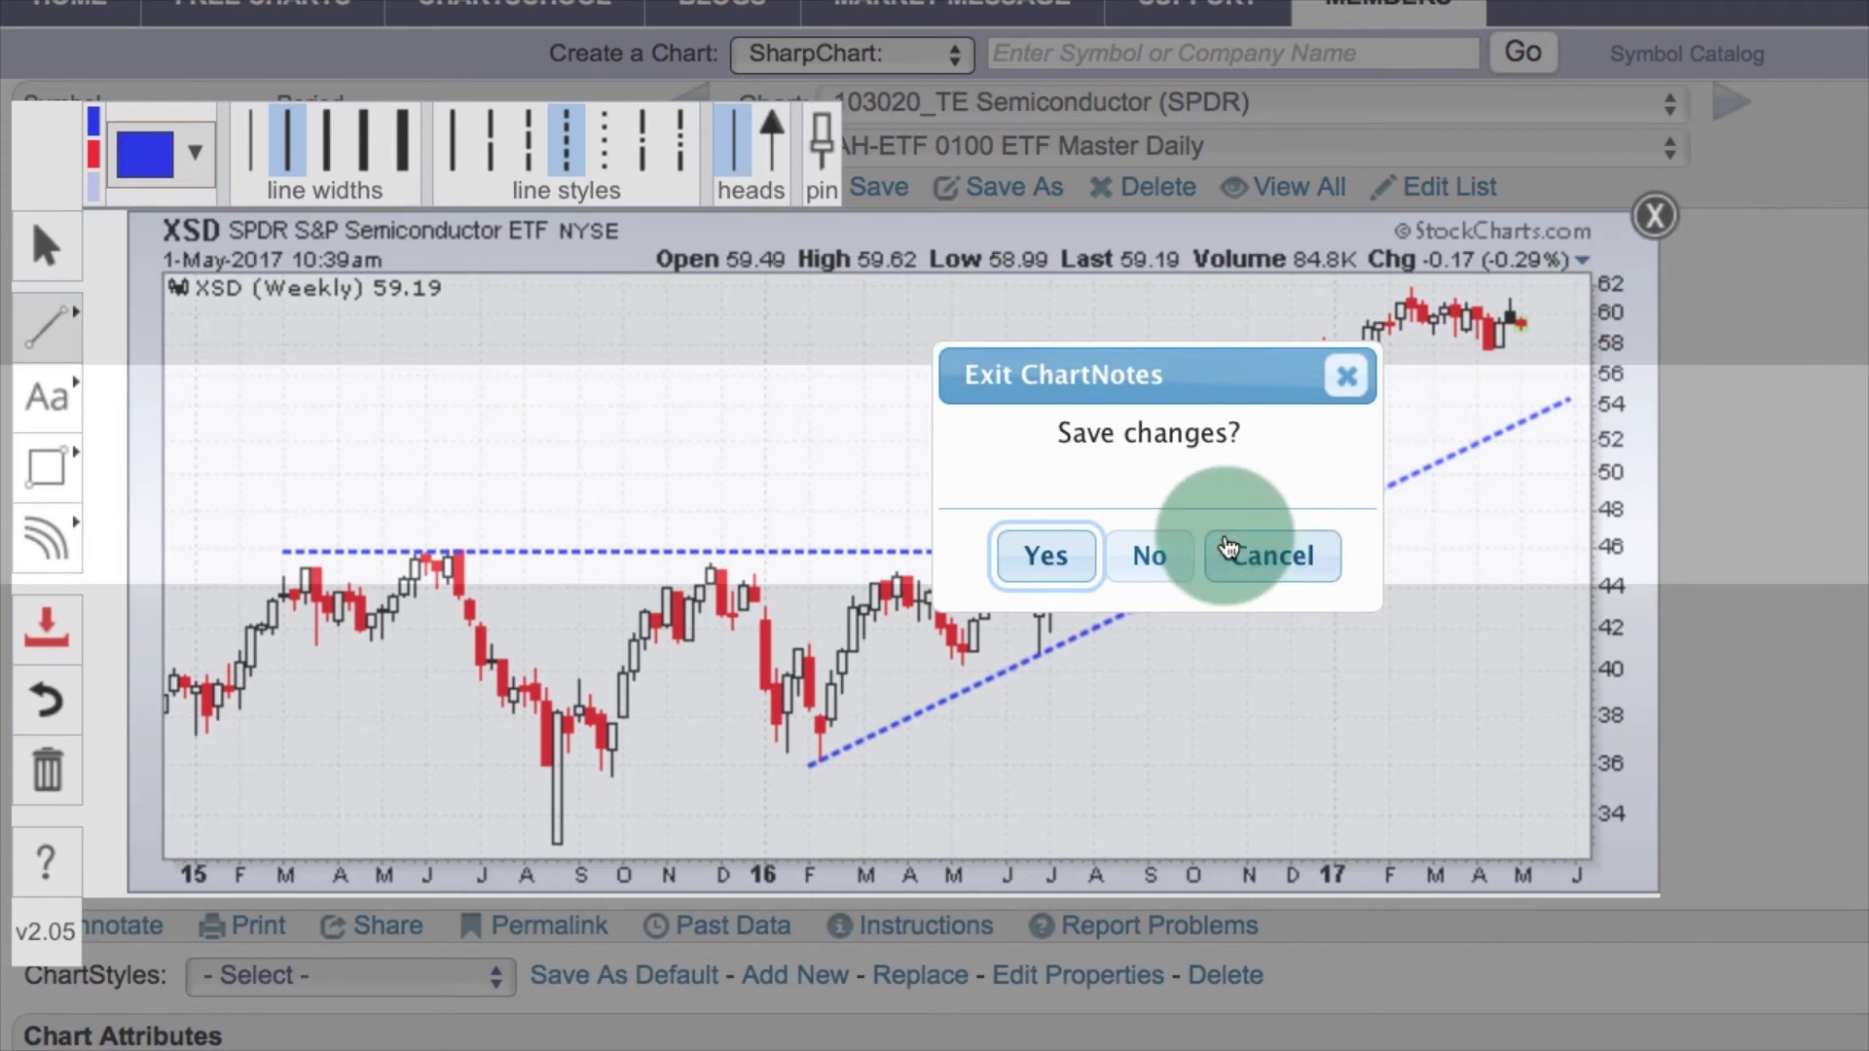
click(1044, 553)
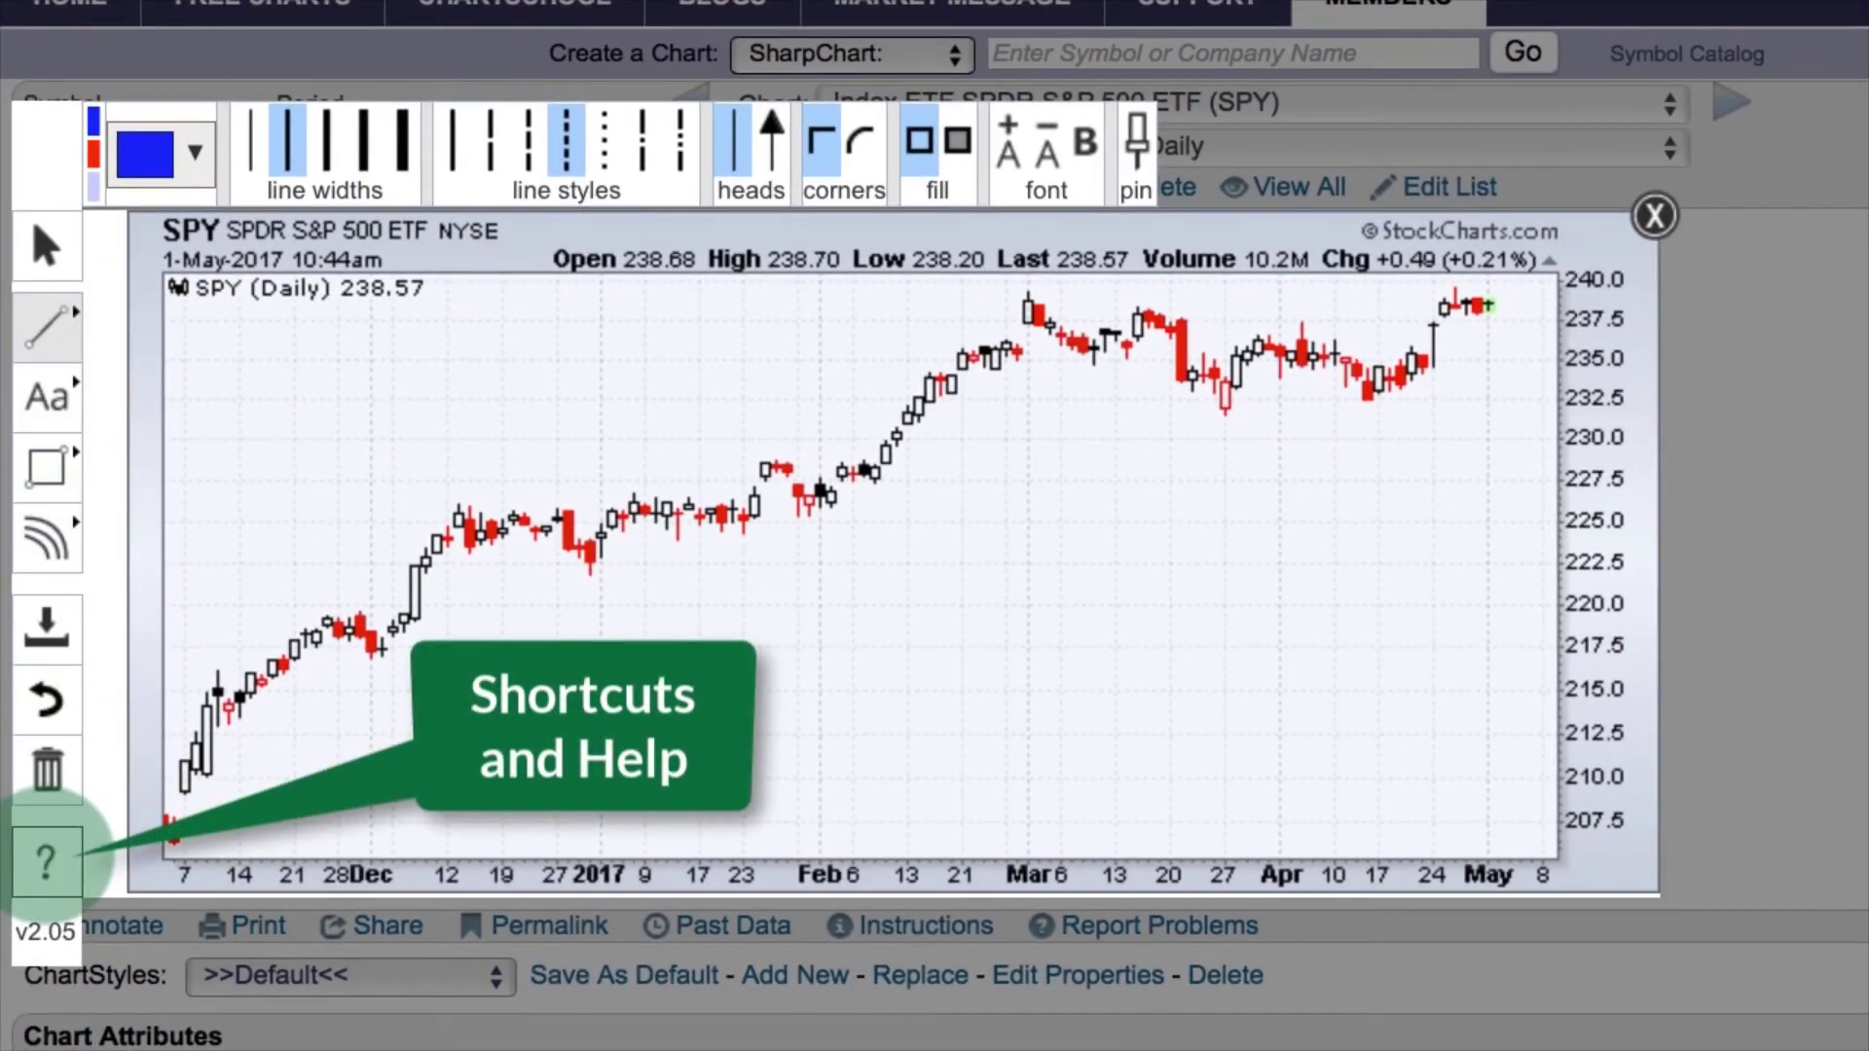
Bring up the ChartNotes Help dialog and scroll through its shortcuts list.
click(46, 861)
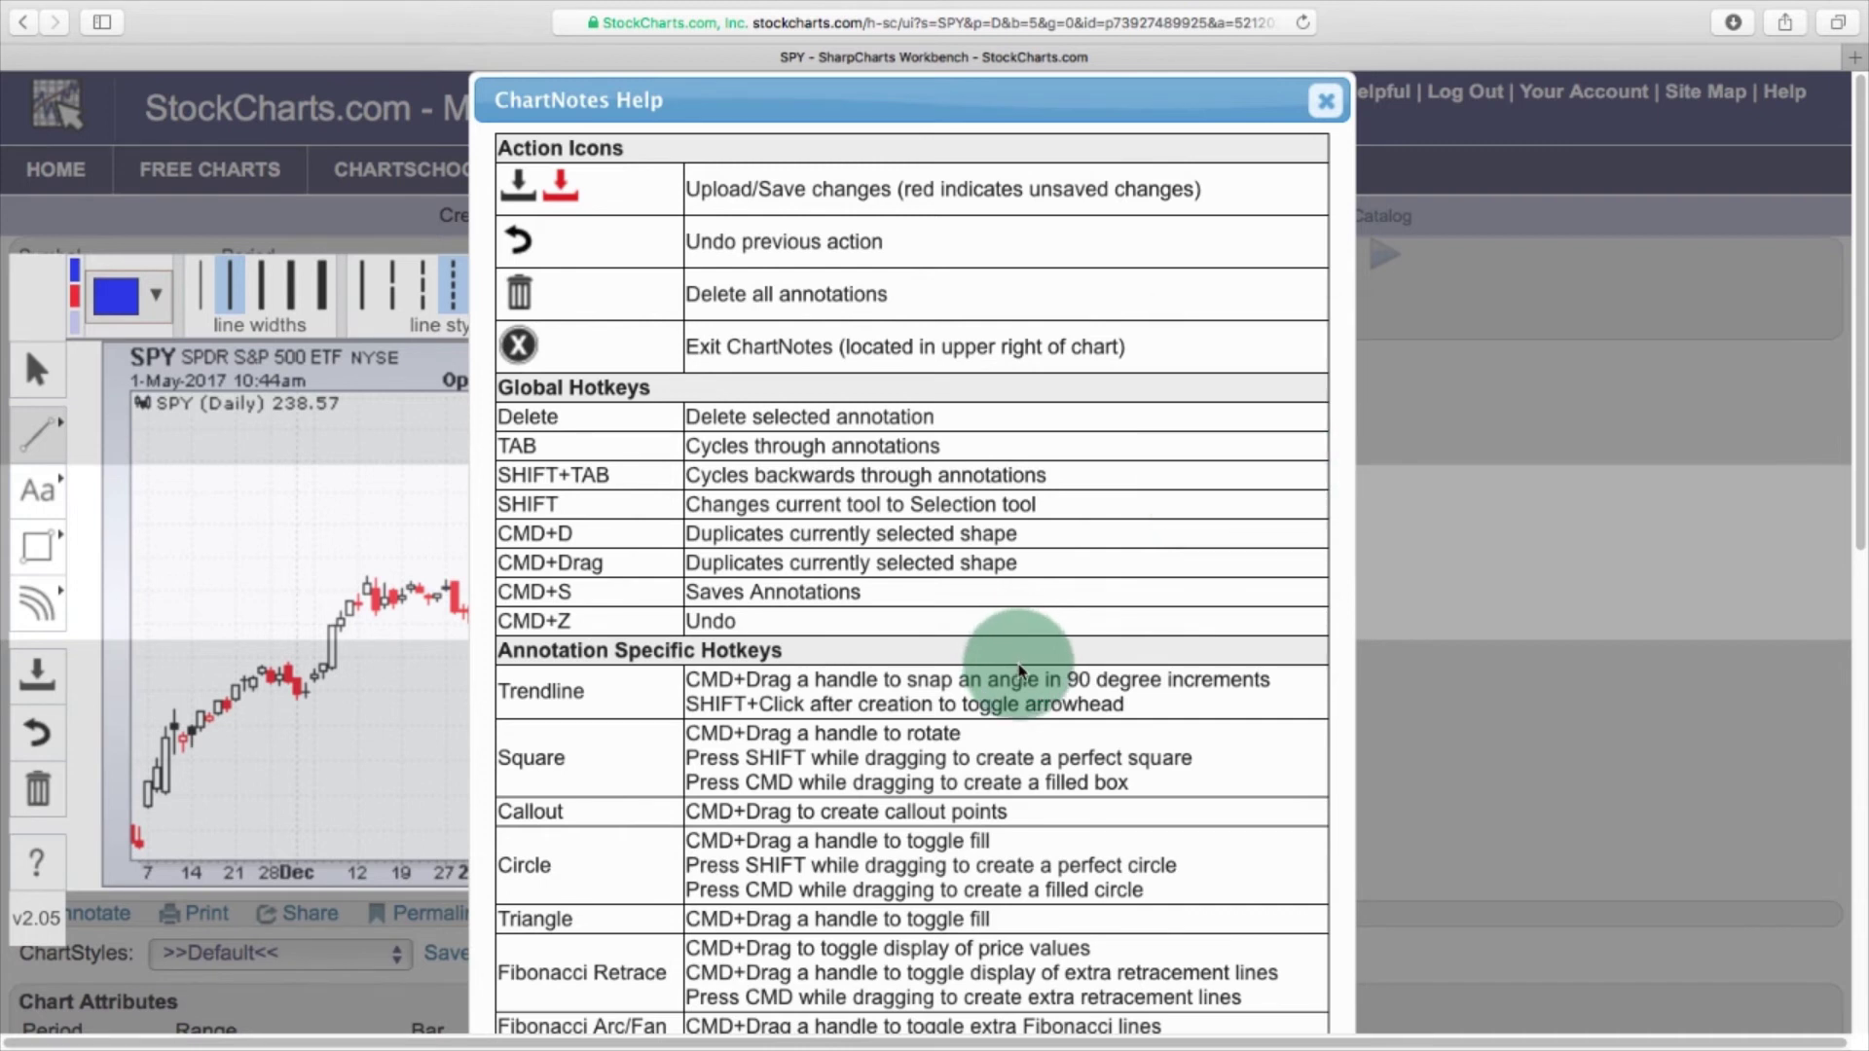
scroll(1019, 670, down, 5)
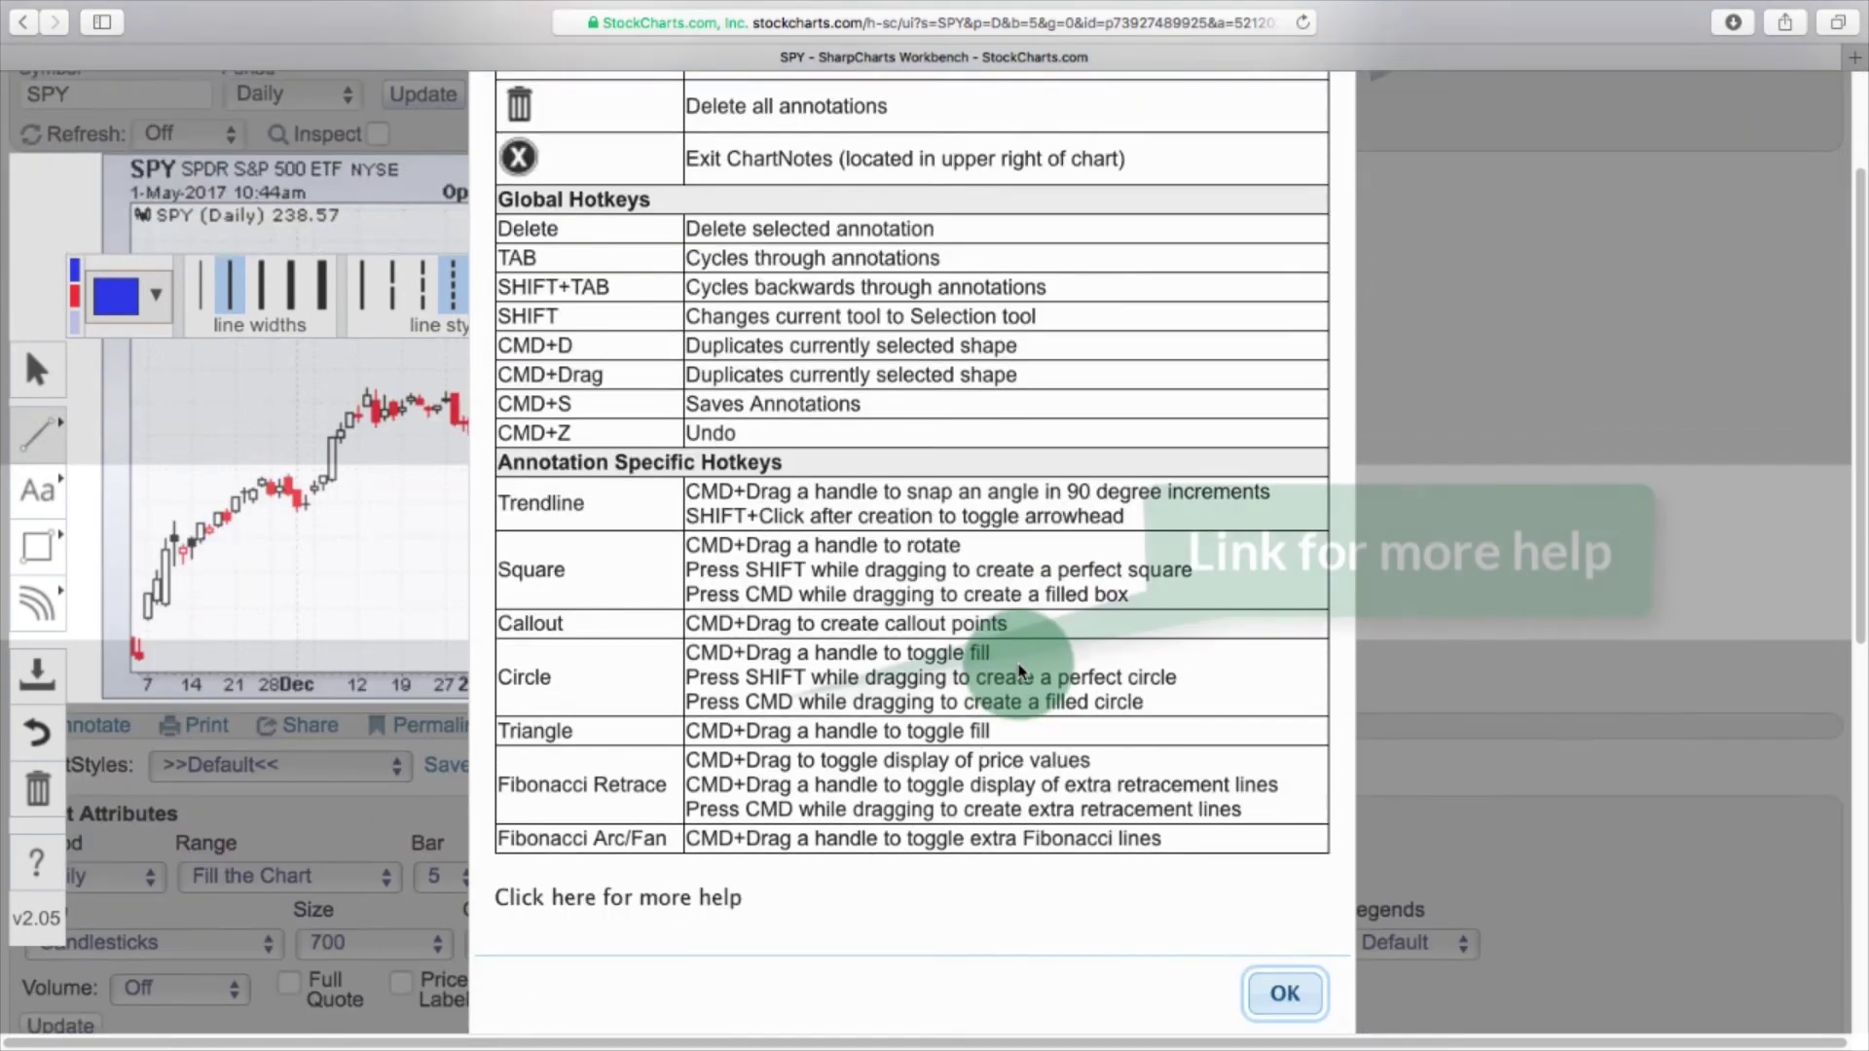
scroll(1020, 669, down, 5)
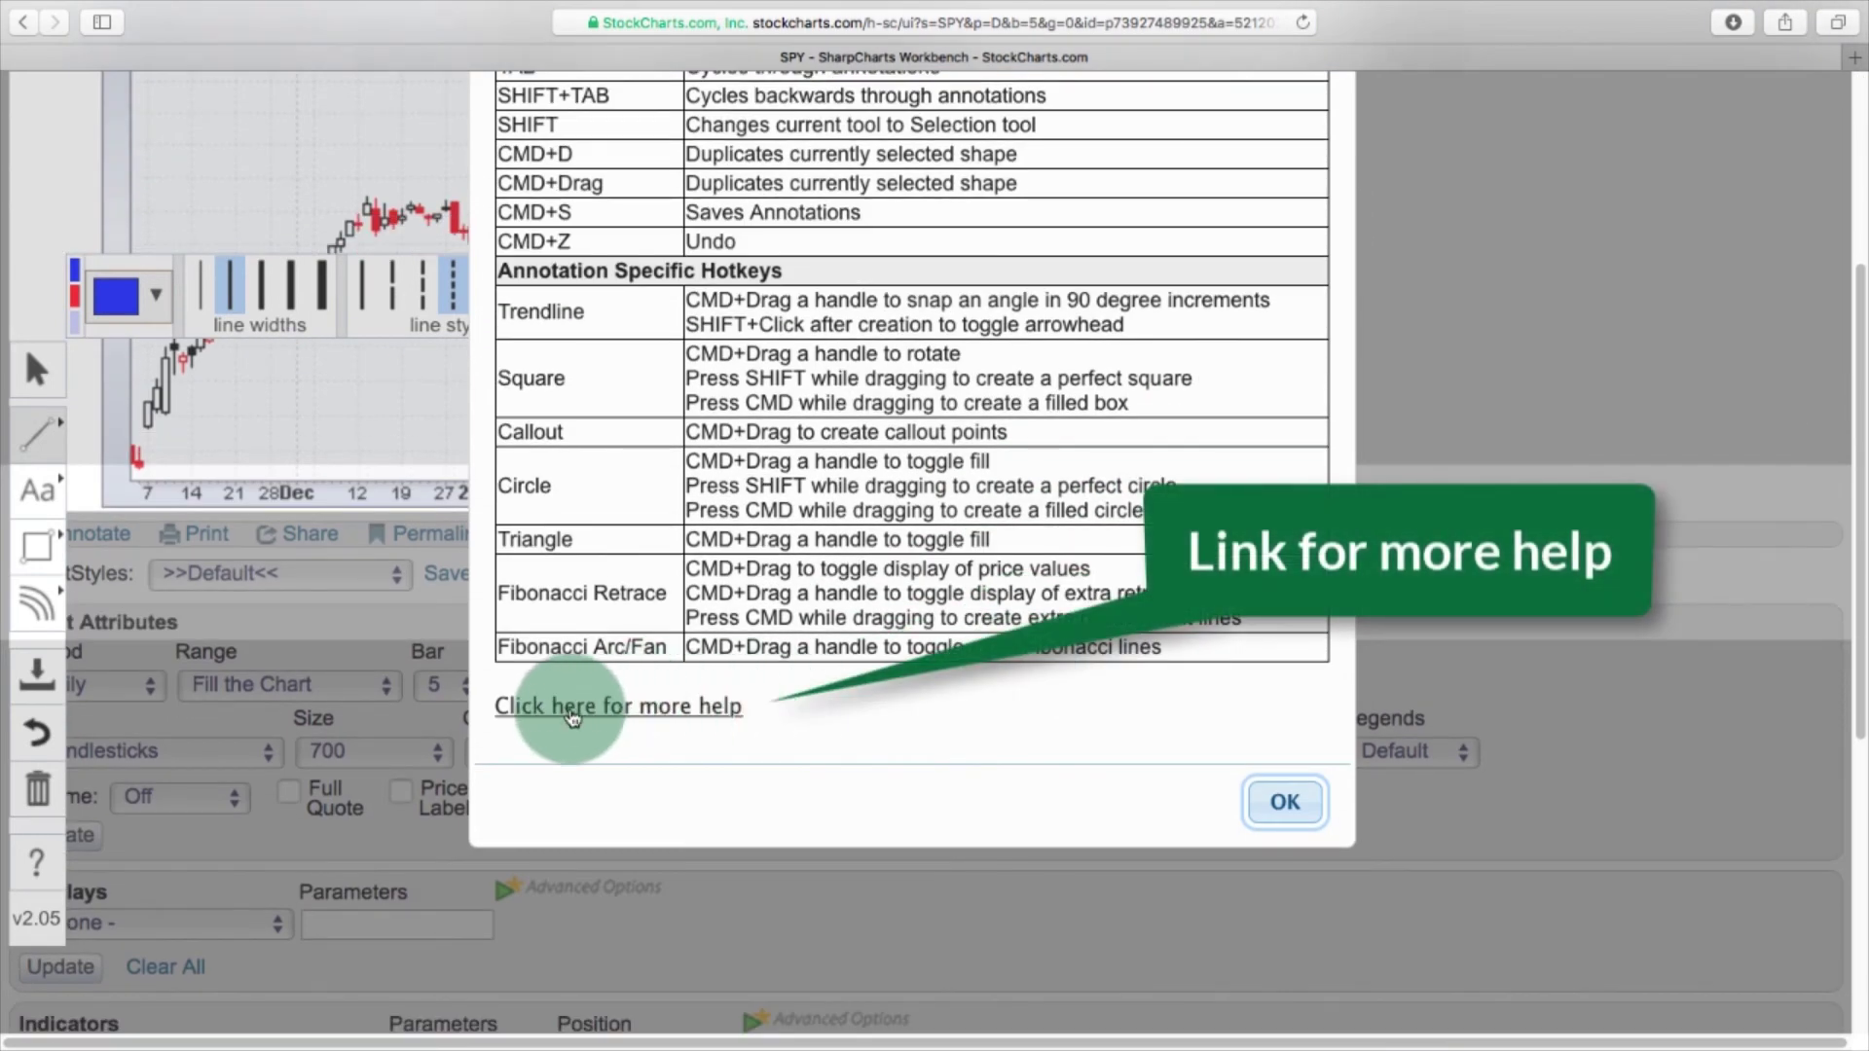
Open the full ChartNotes documentation page in a new tab and scroll through it.
click(572, 710)
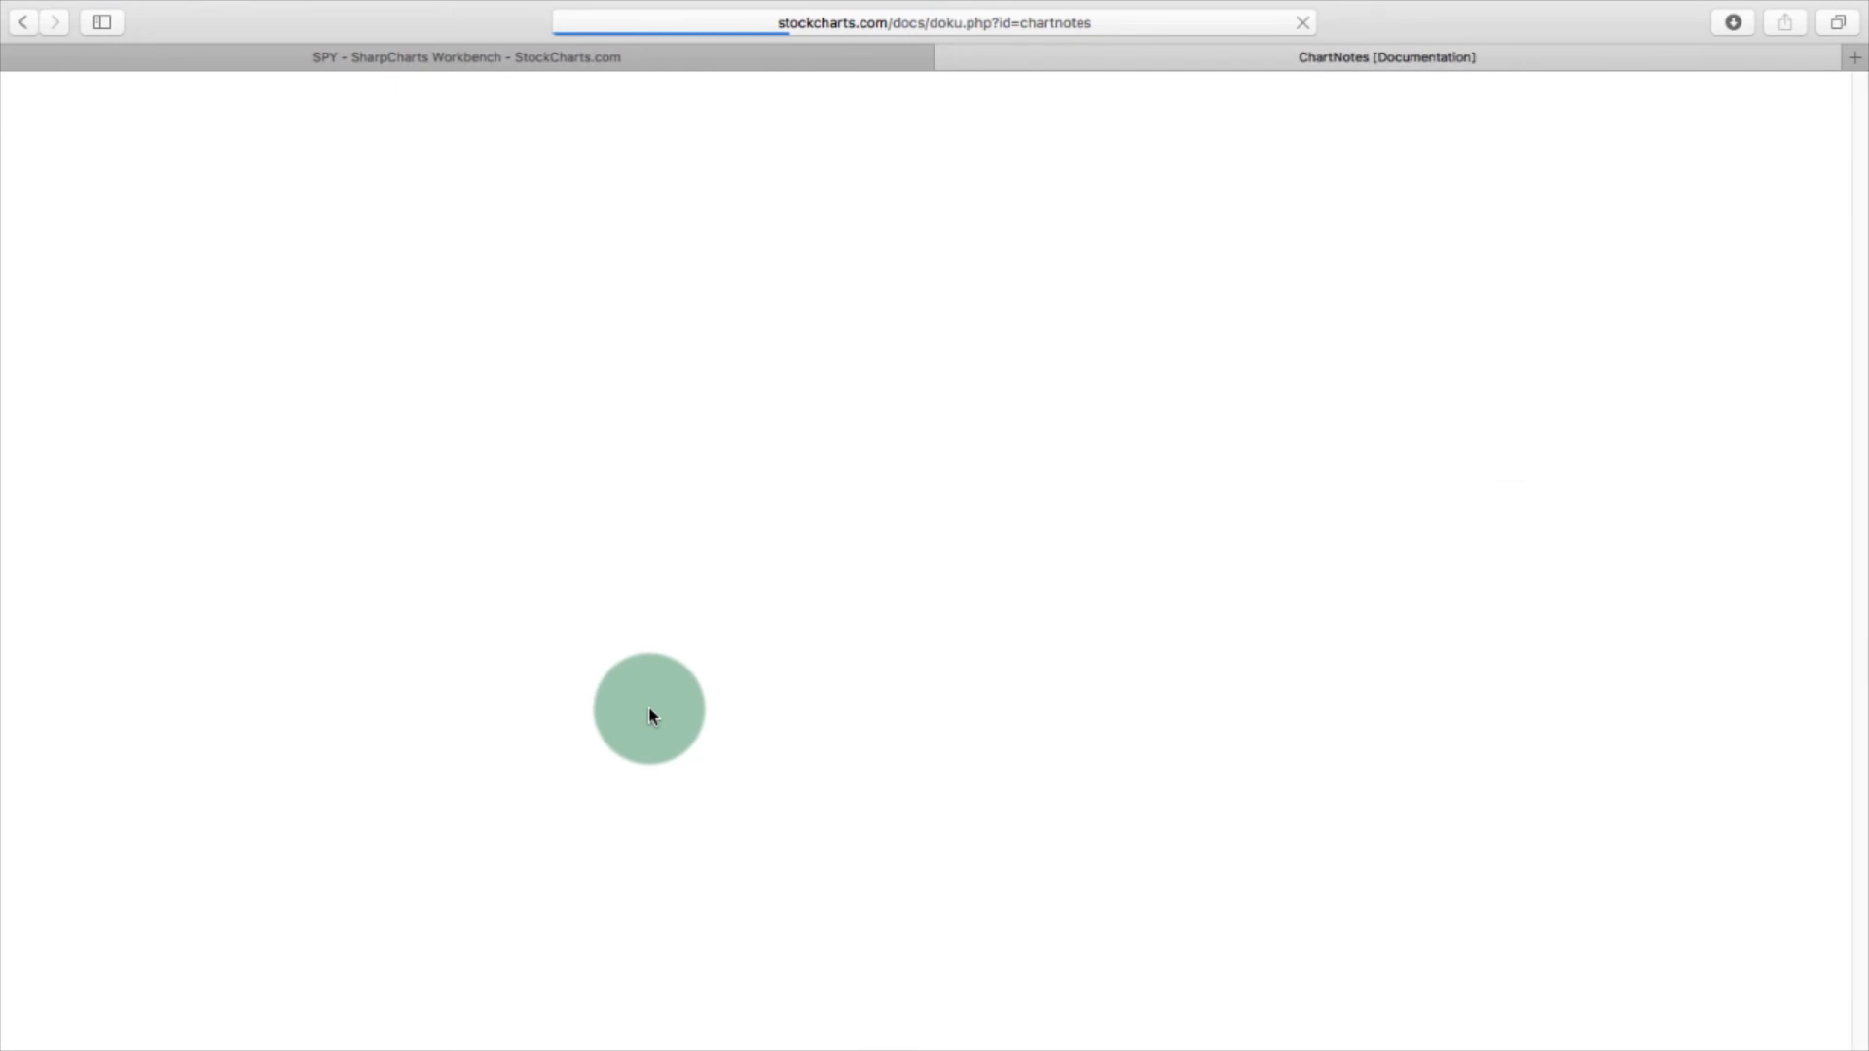
scroll(793, 813, down, 2)
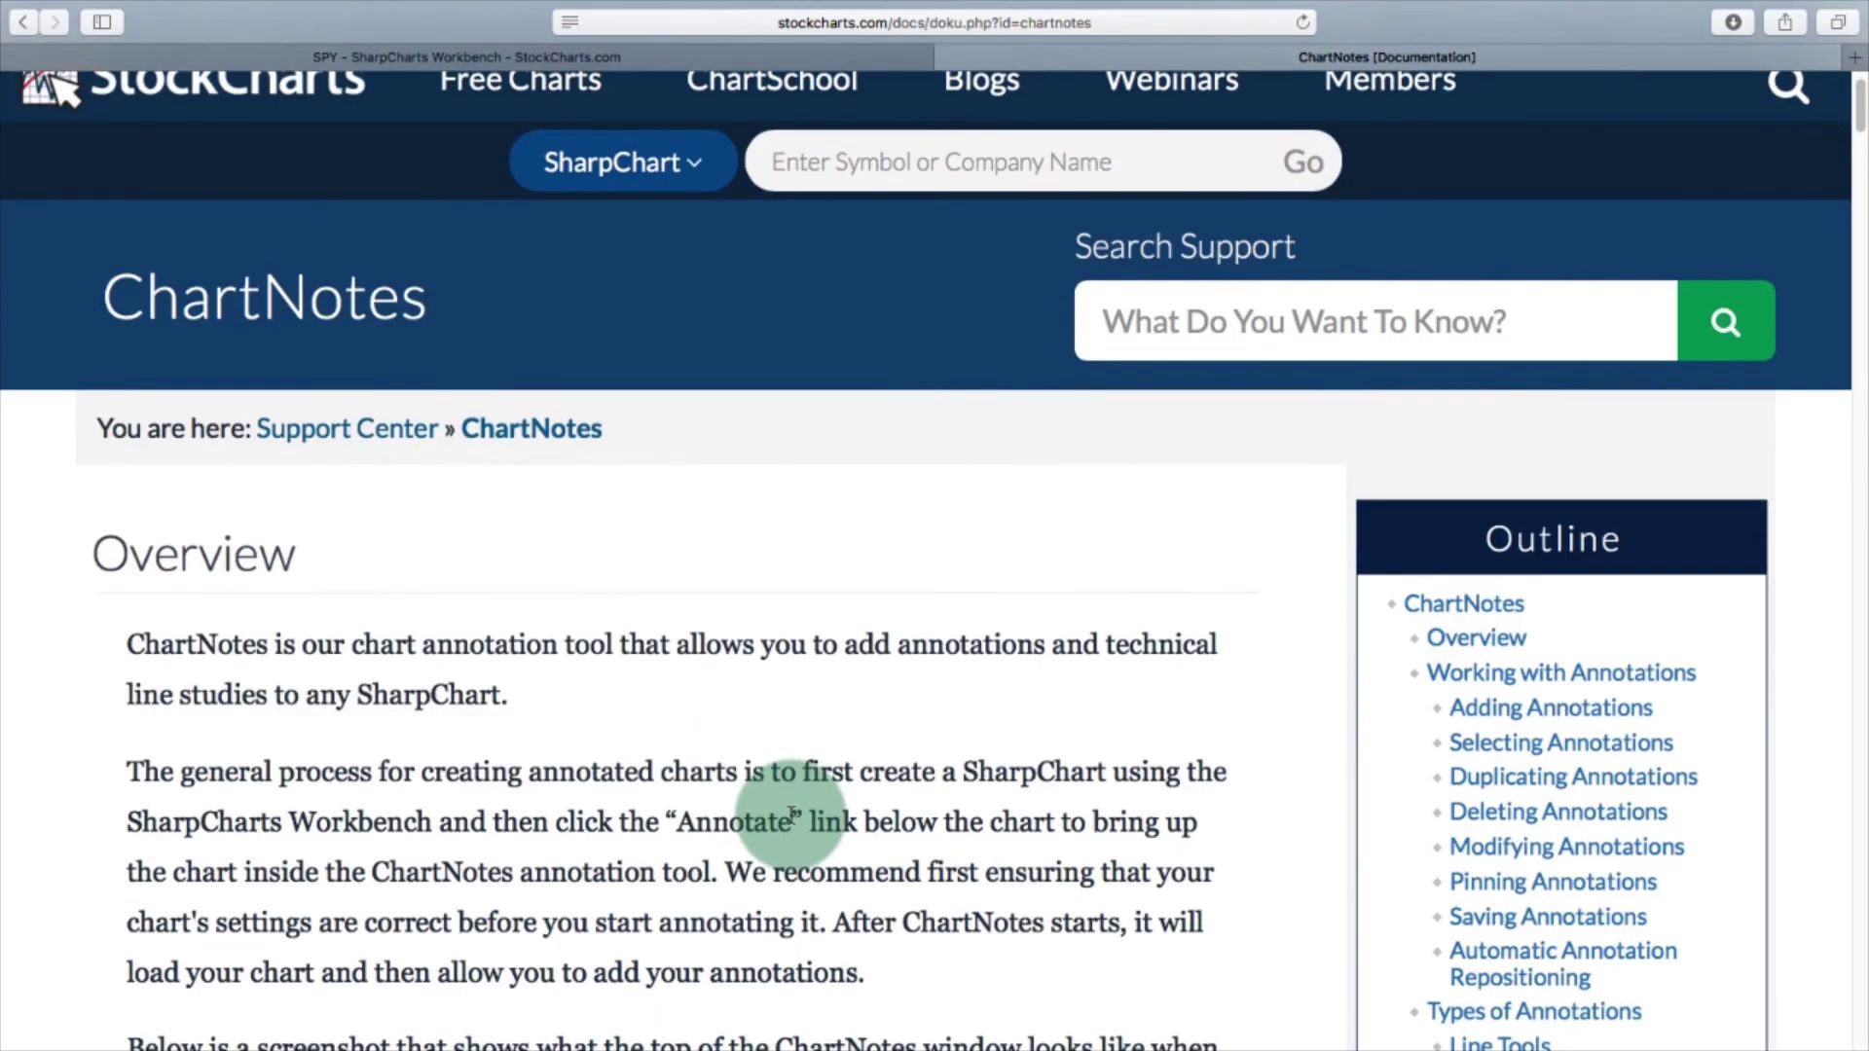
scroll(792, 814, down, 5)
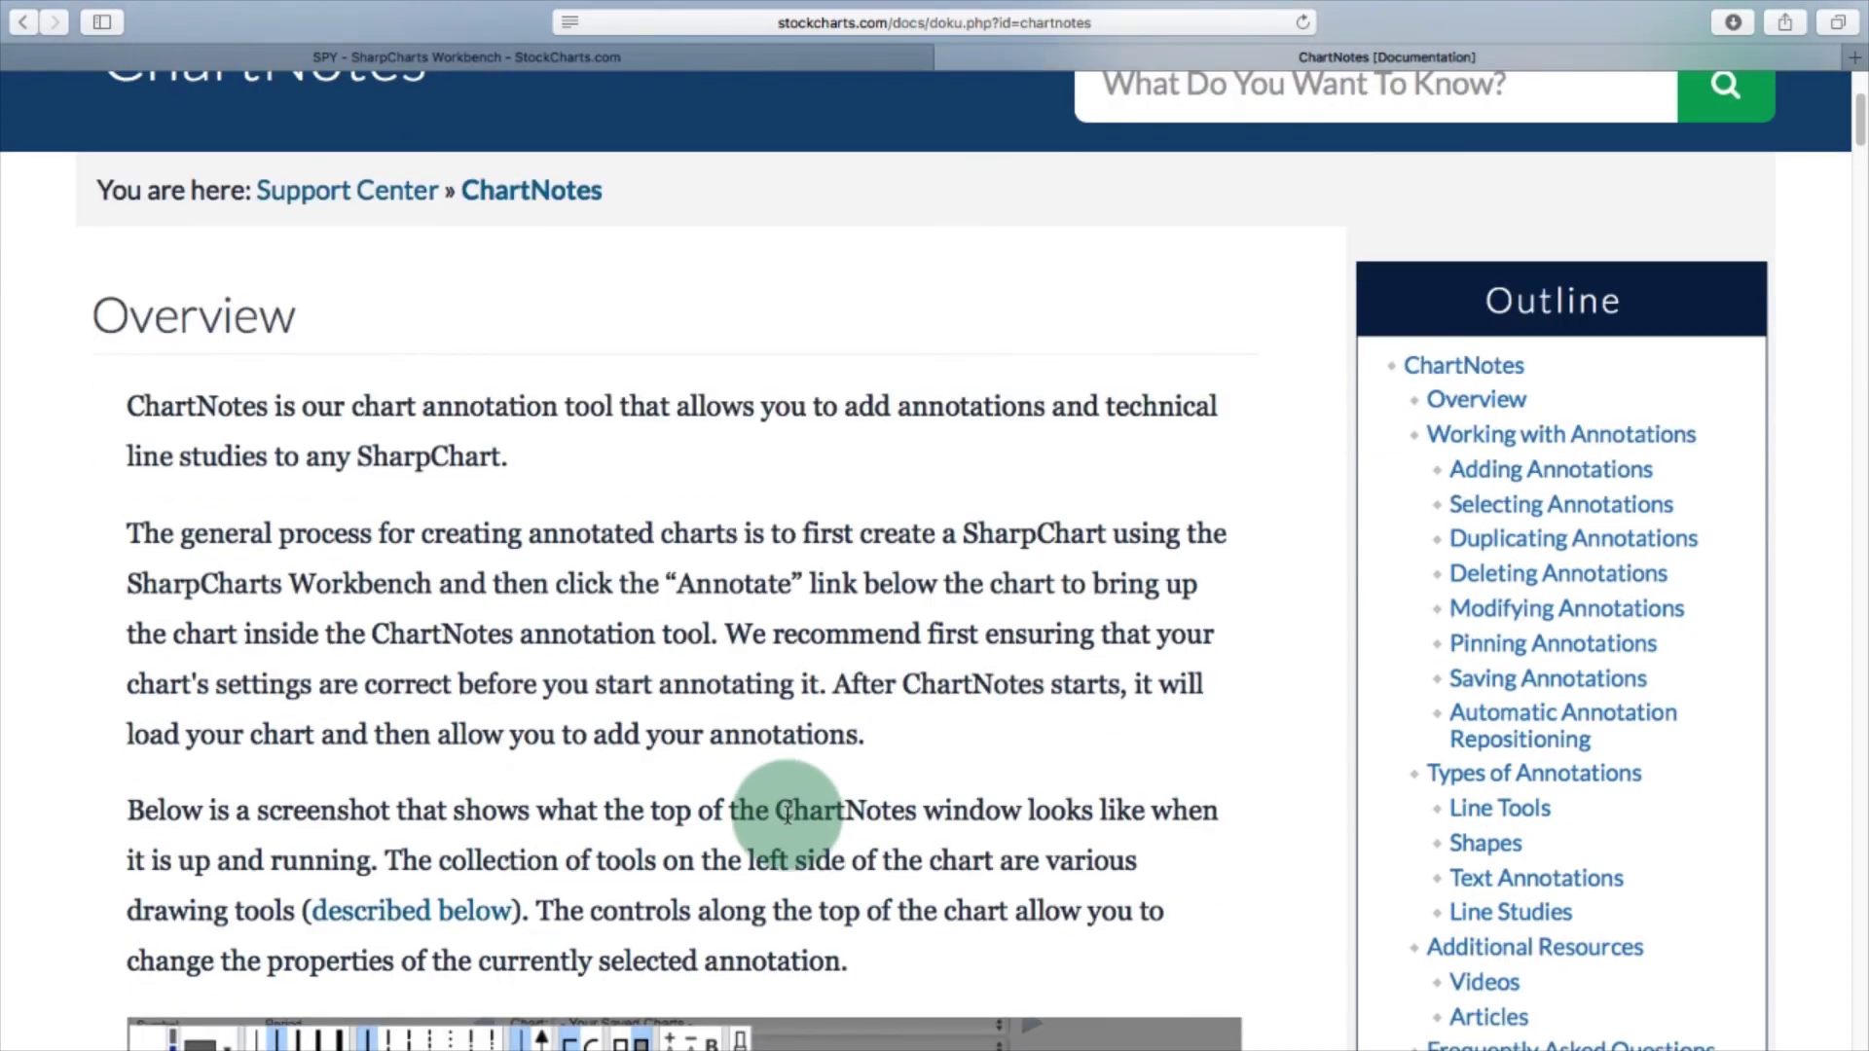